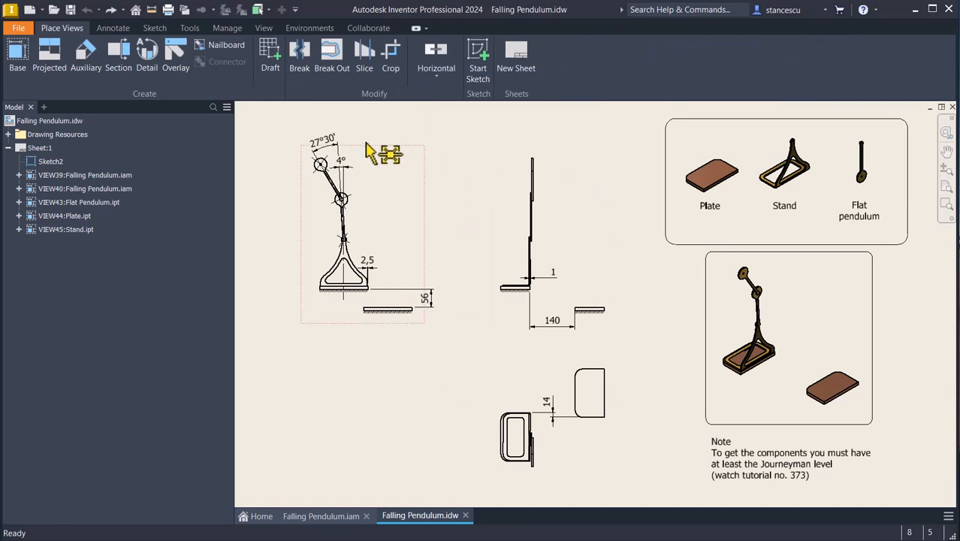
Create a new assembly from the metric Standard (mm).iam template and place Plate.ipt grounded at the origin.
{"action": "left_click", "coordinate": [29, 9]}
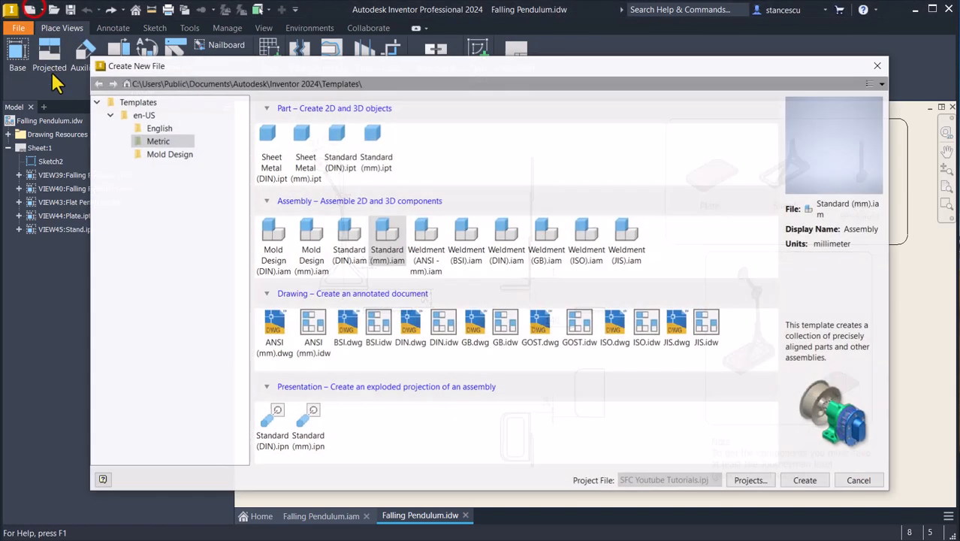
{"action": "double_click", "coordinate": [386, 233]}
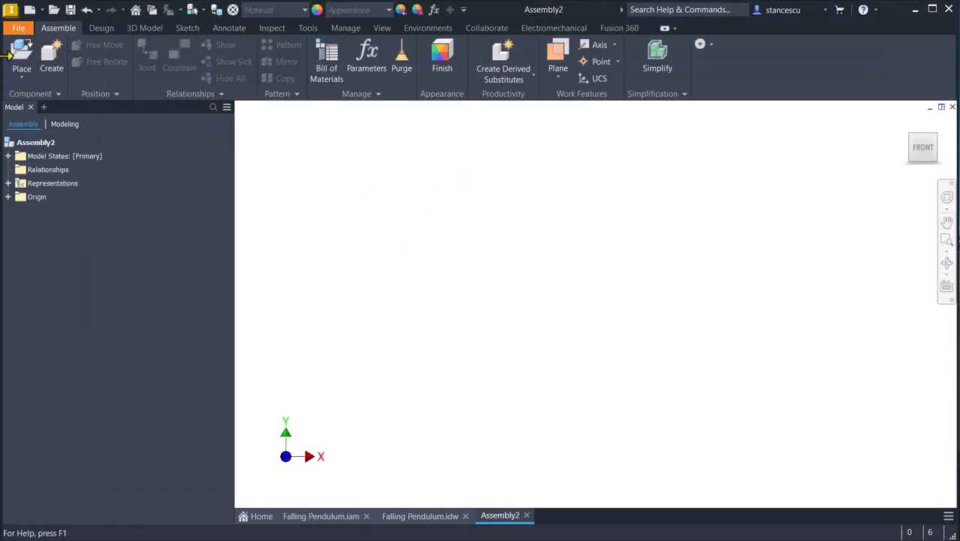
{"action": "left_click", "coordinate": [22, 60]}
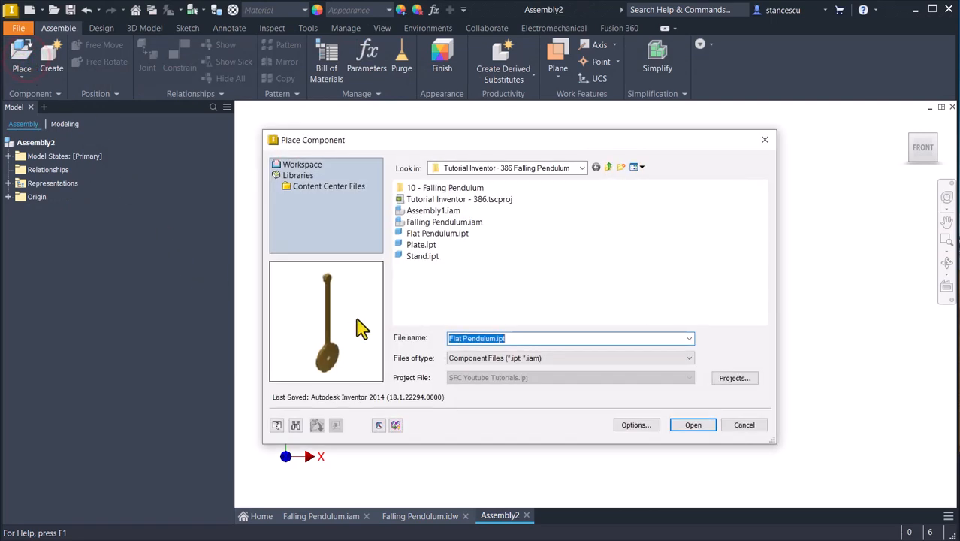
{"action": "double_click", "coordinate": [409, 245]}
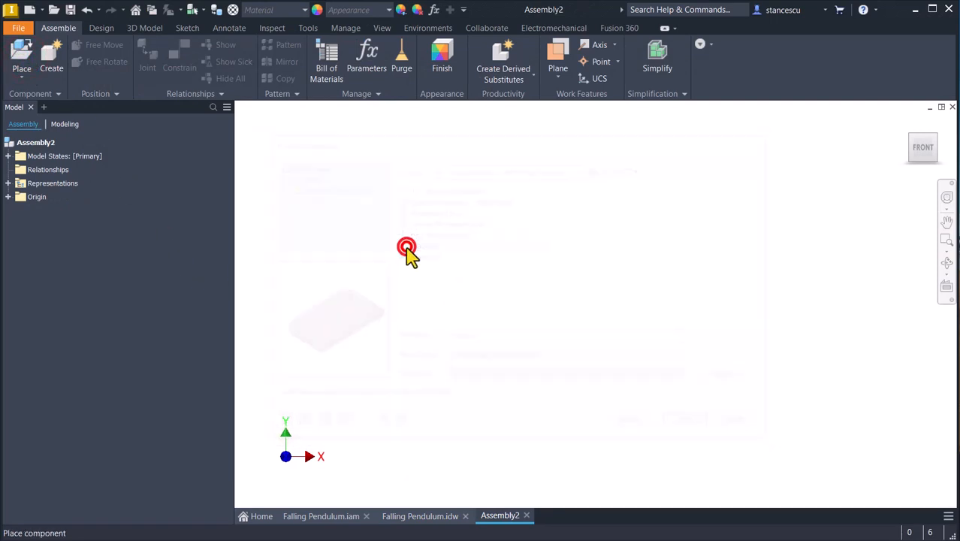
{"action": "right_click", "coordinate": [566, 288]}
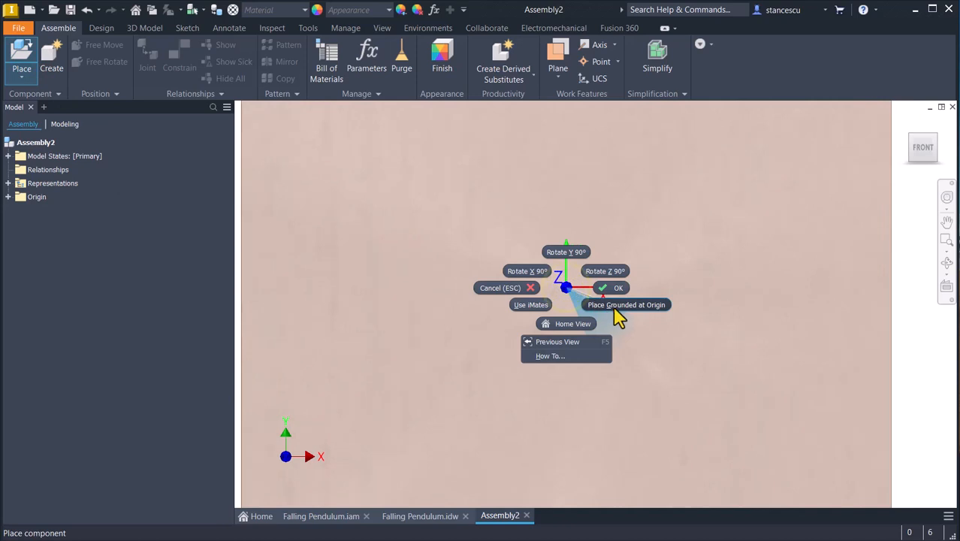
{"action": "left_click", "coordinate": [614, 308]}
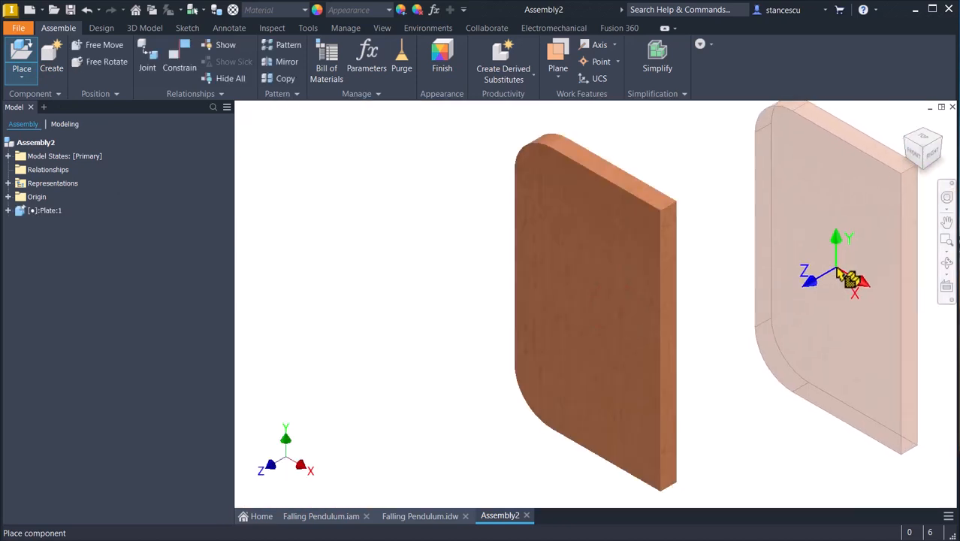
{"action": "key", "text": "Escape"}
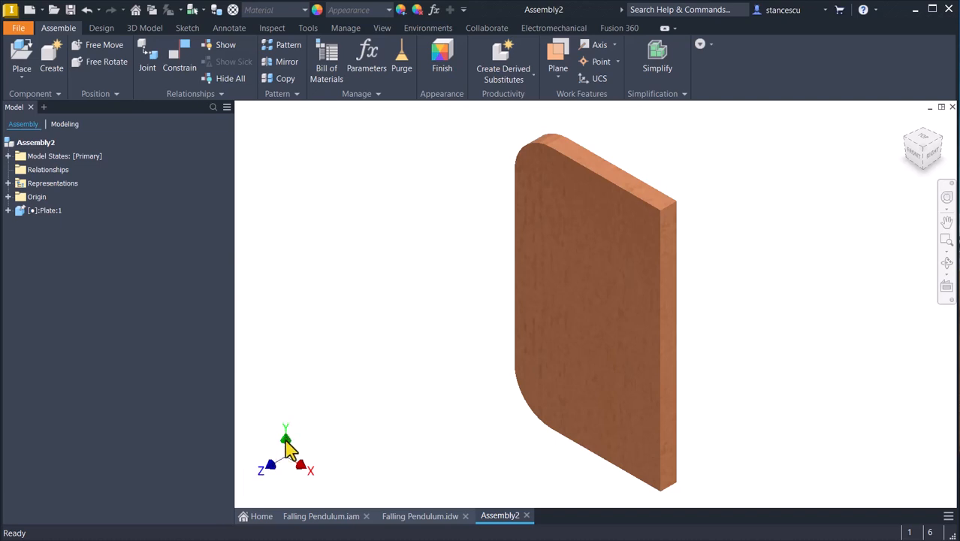
Reorient the model to an isometric view with Z pointing up and the plate lying flat, and set it as the home view.
{"action": "left_click", "coordinate": [357, 346]}
{"action": "left_click", "coordinate": [422, 329]}
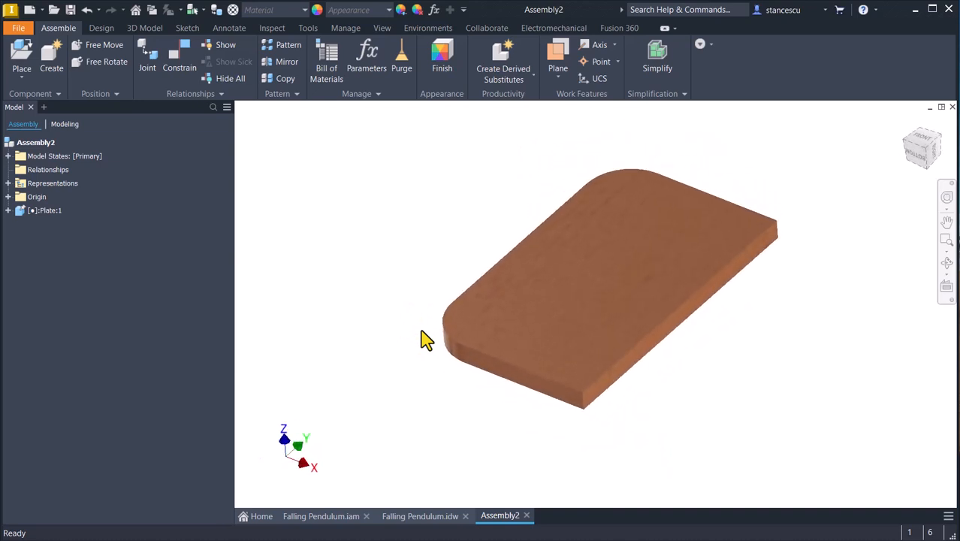
{"action": "left_click", "coordinate": [925, 148]}
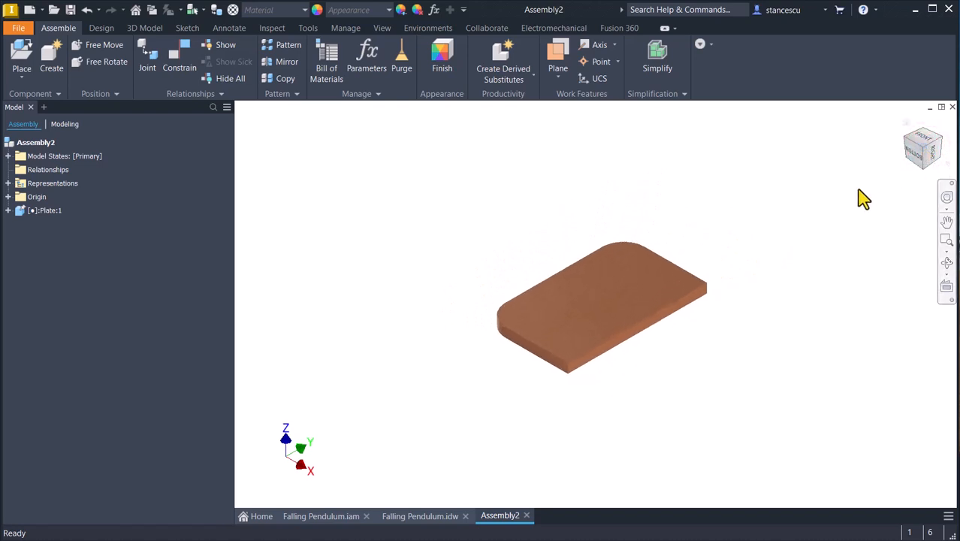
{"action": "right_click", "coordinate": [923, 146]}
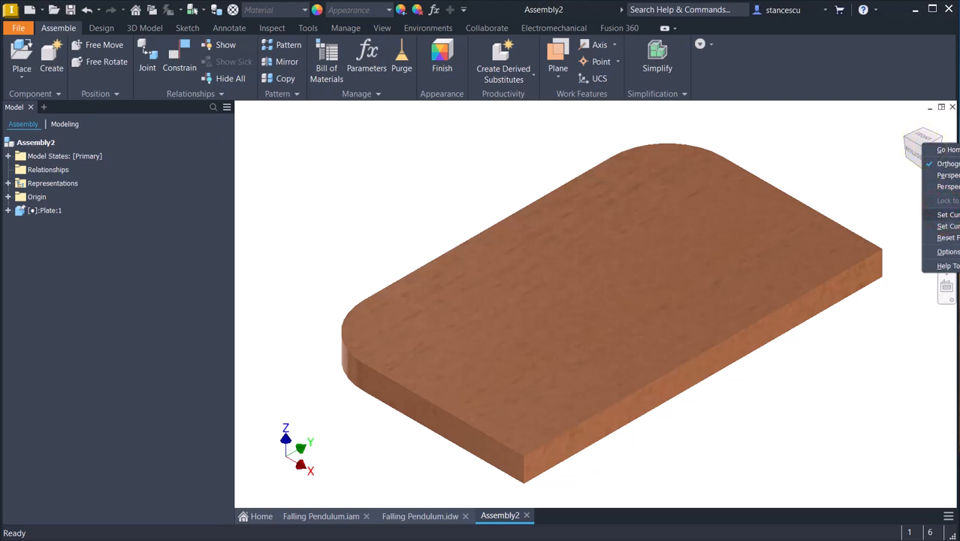
{"action": "left_click", "coordinate": [958, 215]}
{"action": "left_click", "coordinate": [804, 378]}
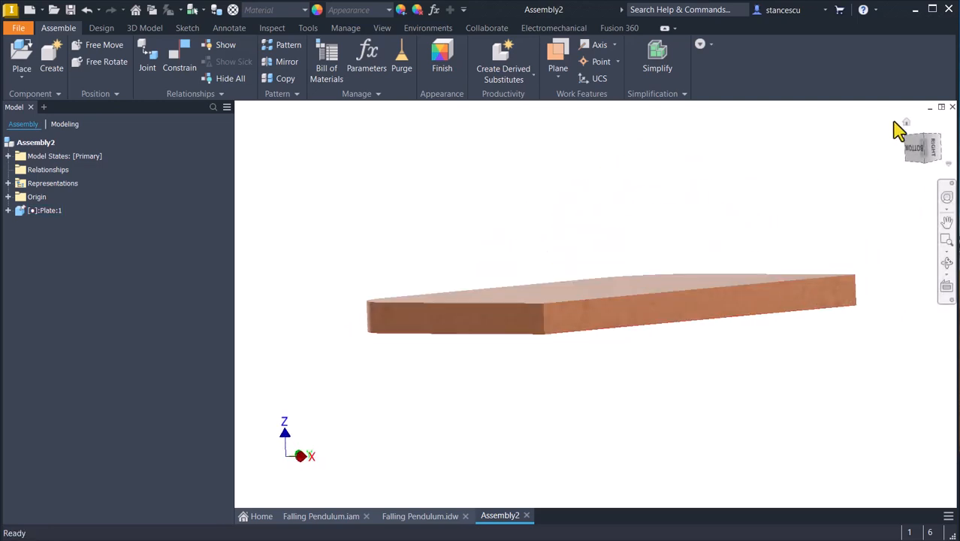
{"action": "left_click", "coordinate": [907, 123]}
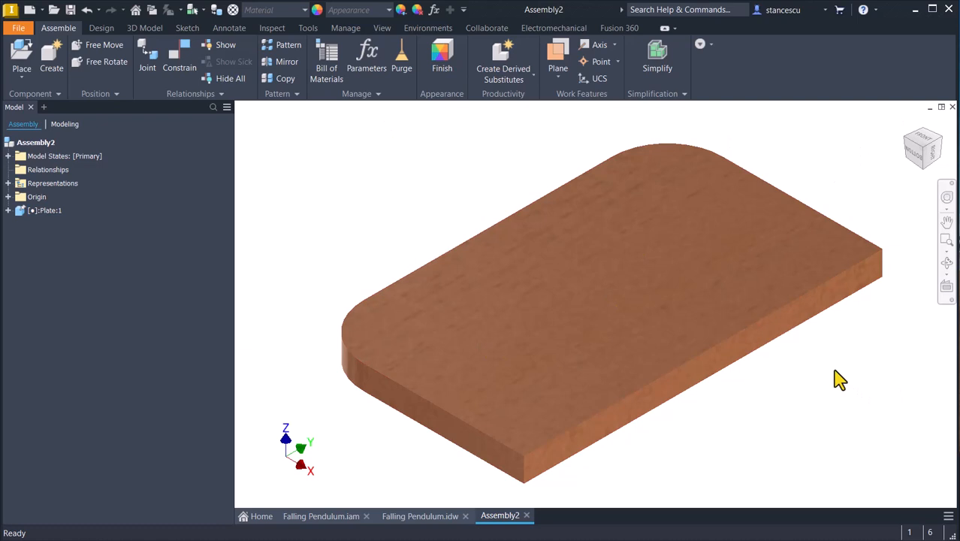
Place one more instance of Plate.ipt beside the grounded plate.
{"action": "scroll", "coordinate": [836, 379], "scroll_direction": "up", "scroll_amount": 3}
{"action": "middle_click_drag", "start_coordinate": [836, 380], "coordinate": [757, 358]}
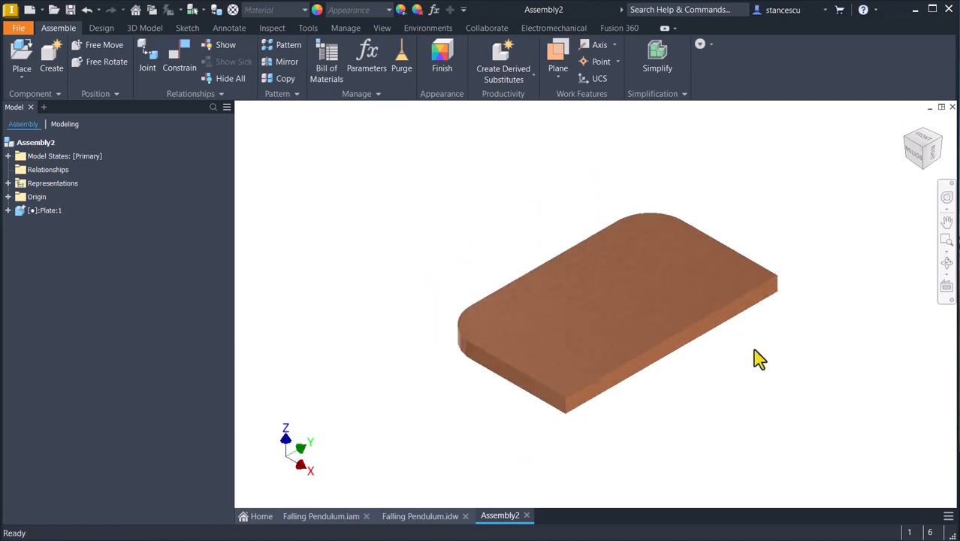
{"action": "mouse_move", "coordinate": [444, 157]}
{"action": "middle_mouse_down"}
{"action": "mouse_move", "coordinate": [465, 167]}
{"action": "mouse_move", "coordinate": [443, 165]}
{"action": "middle_mouse_up"}
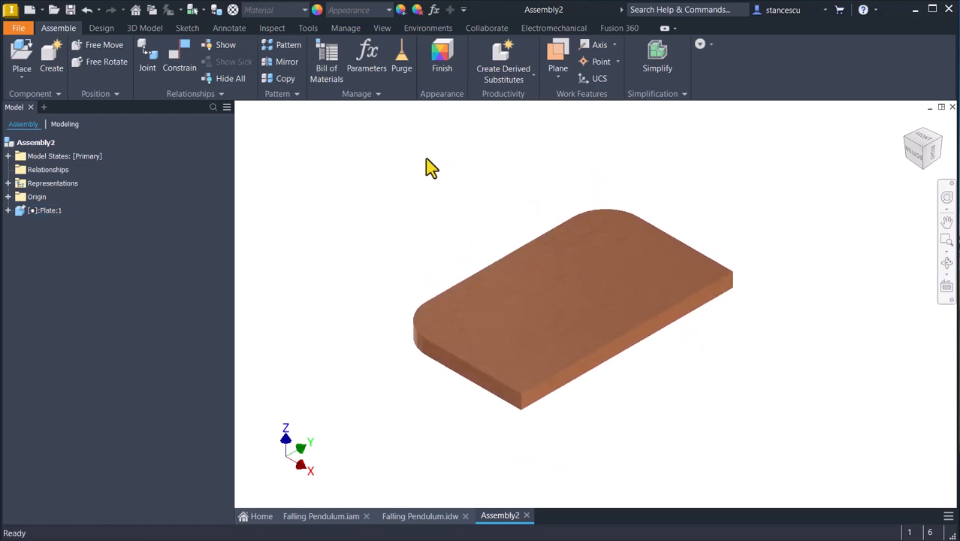
{"action": "left_click", "coordinate": [18, 64]}
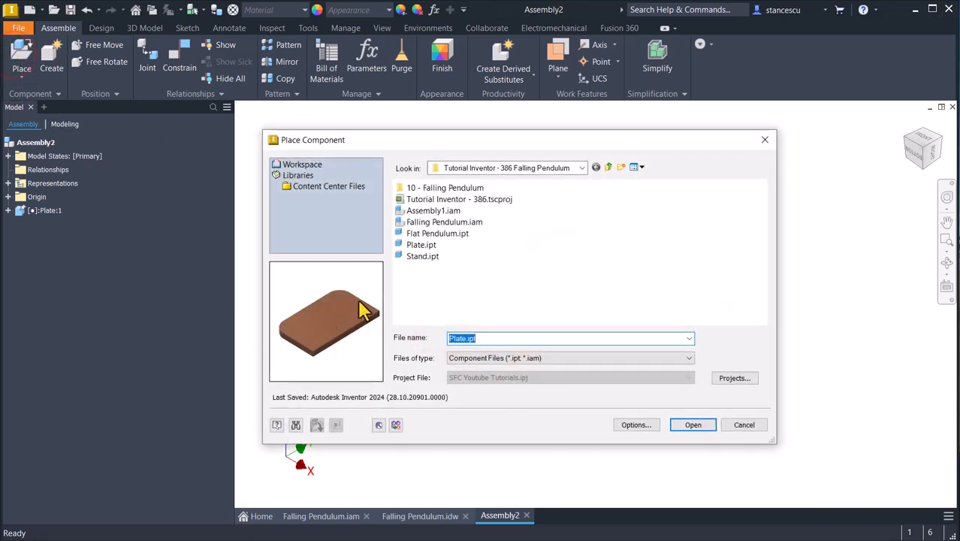
{"action": "left_click", "coordinate": [421, 246]}
{"action": "double_click", "coordinate": [420, 248]}
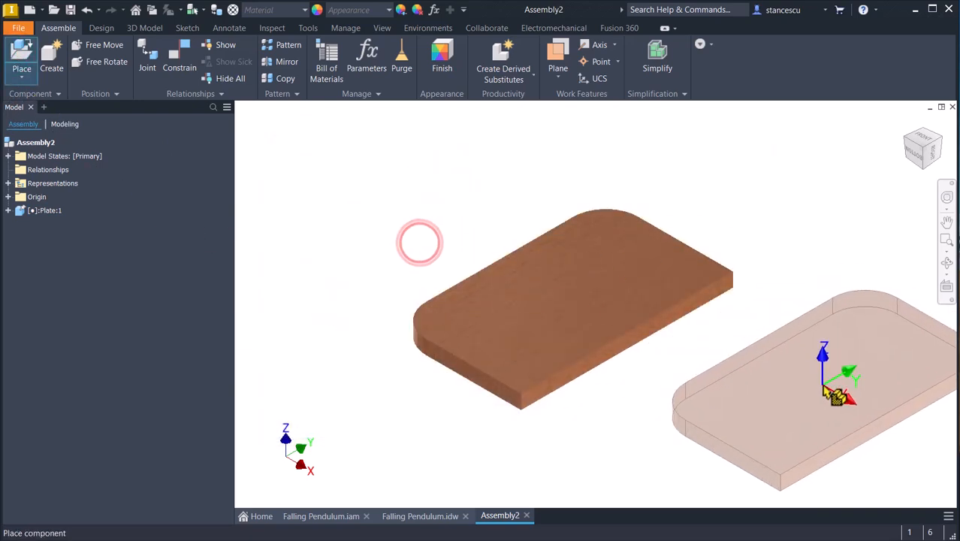
{"action": "left_click", "coordinate": [822, 410]}
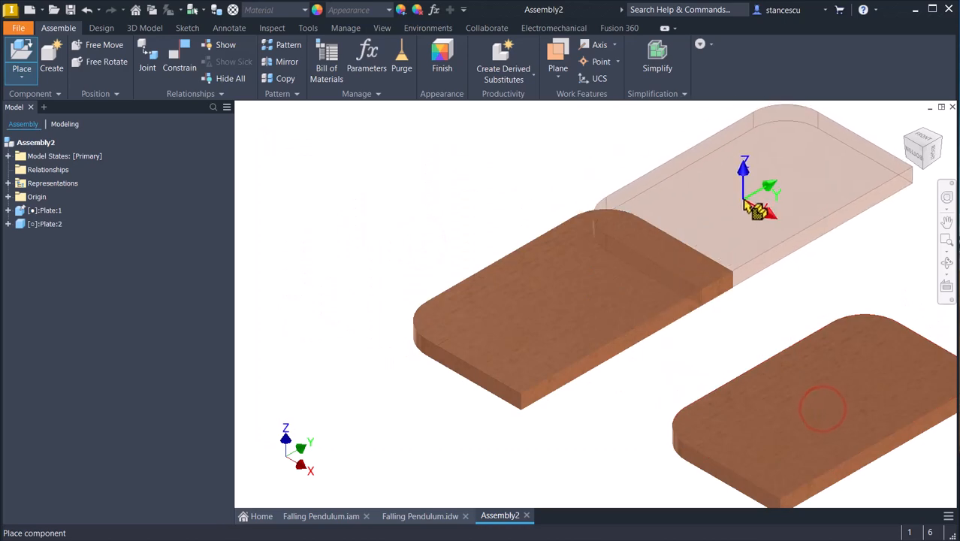
{"action": "key", "text": "Escape"}
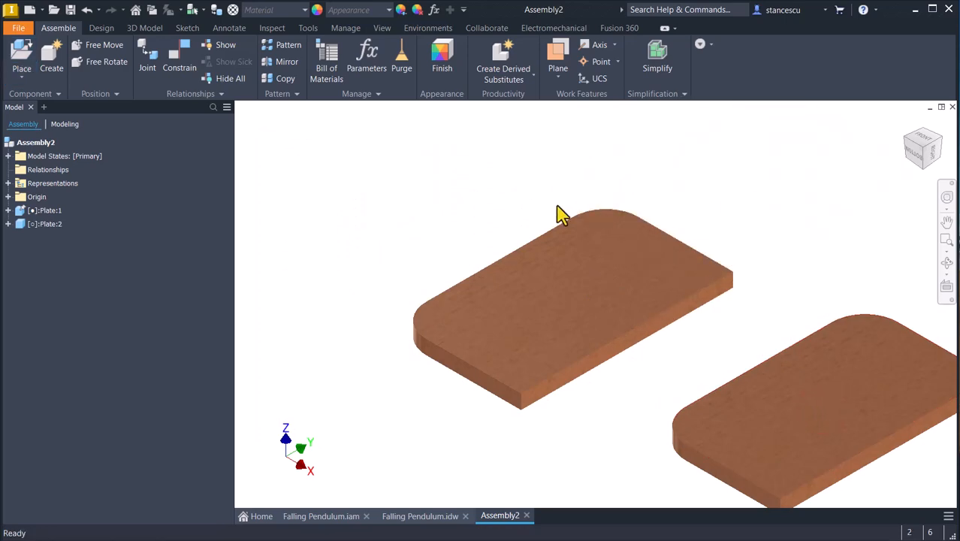
Place one instance of Stand.ipt in the free space beside the two plates.
{"action": "key", "text": "p"}
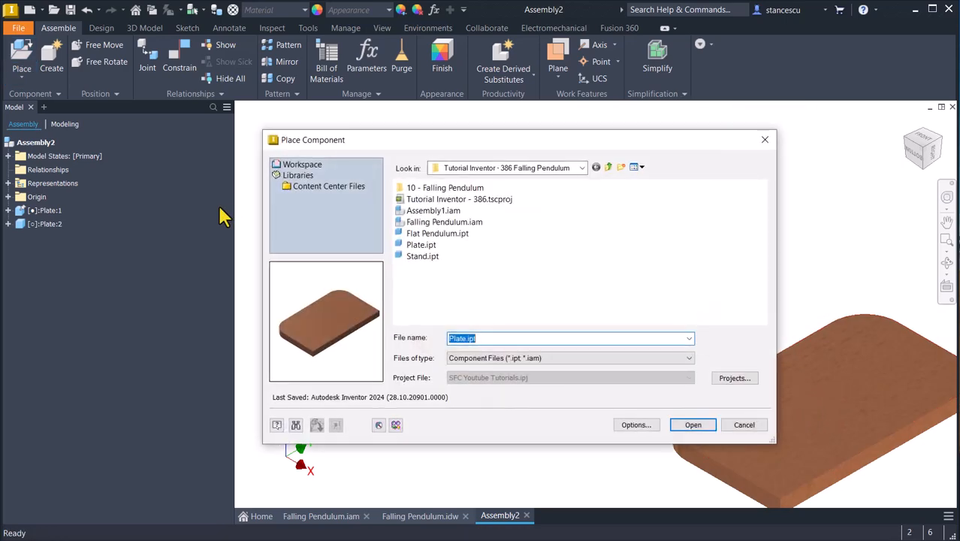
{"action": "double_click", "coordinate": [411, 257]}
{"action": "scroll", "coordinate": [344, 236], "scroll_direction": "down", "scroll_amount": 3}
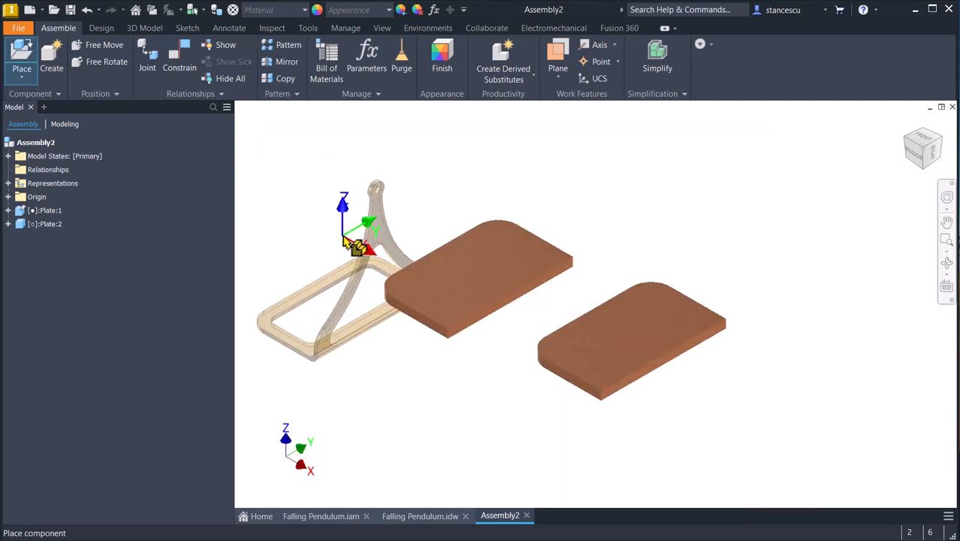
{"action": "middle_click_drag", "start_coordinate": [344, 236], "coordinate": [439, 268]}
{"action": "left_click", "coordinate": [361, 234]}
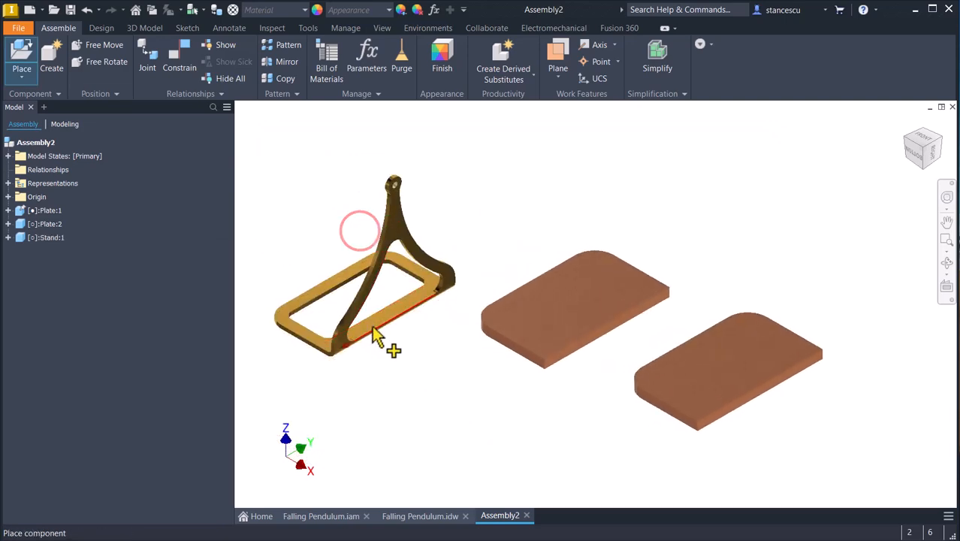
{"action": "key", "text": "Escape"}
Place two instances of Flat Pendulum.ipt side by side between the stand and the plates.
{"action": "key", "text": "p"}
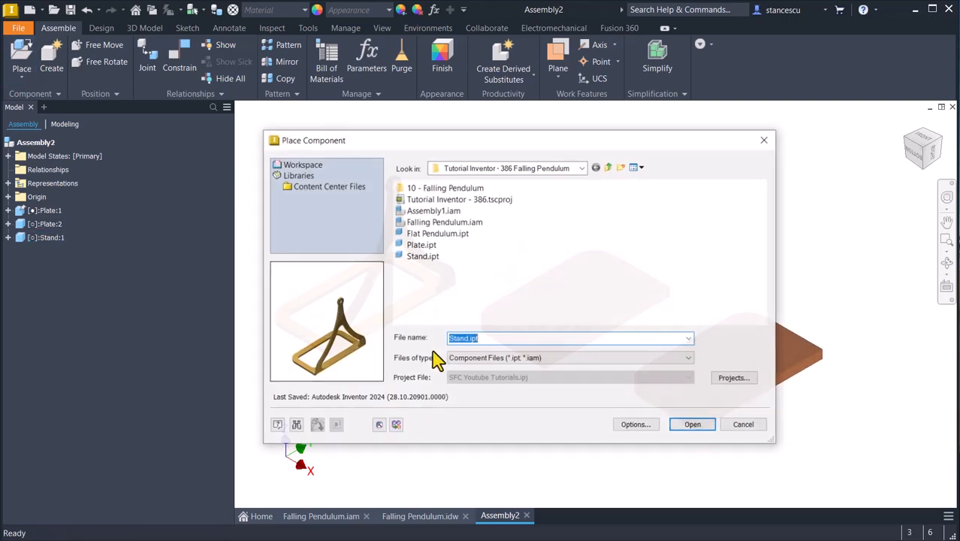
{"action": "double_click", "coordinate": [450, 235]}
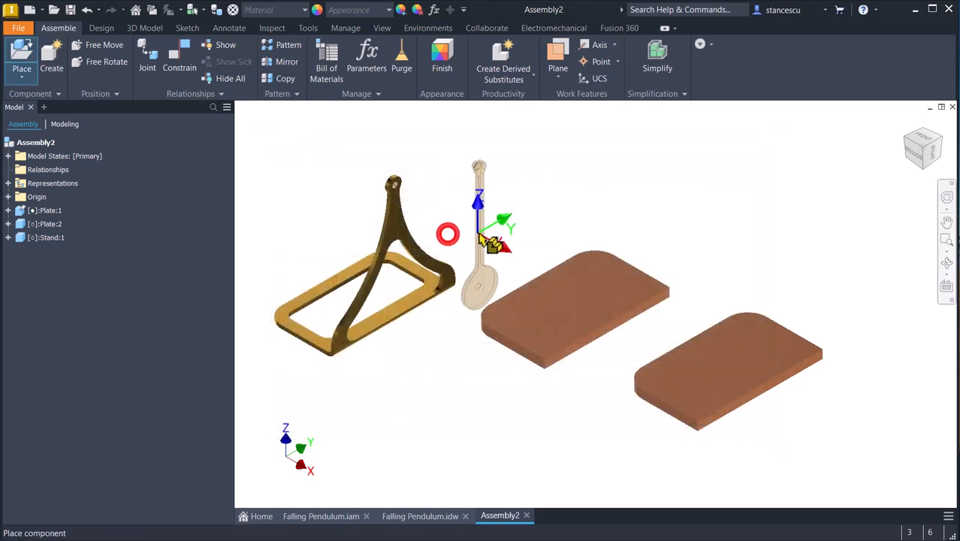
{"action": "left_click", "coordinate": [481, 201]}
{"action": "left_click", "coordinate": [569, 178]}
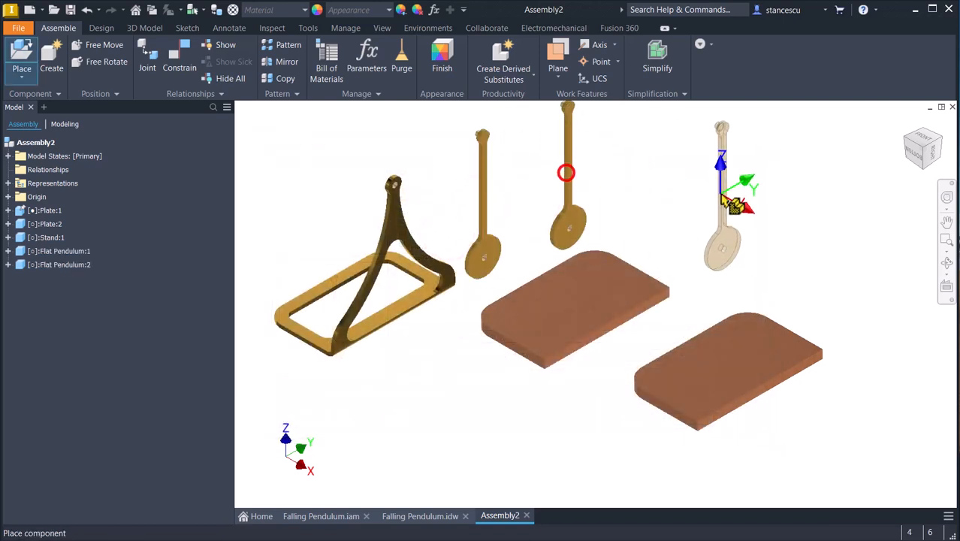
{"action": "key", "text": "Escape"}
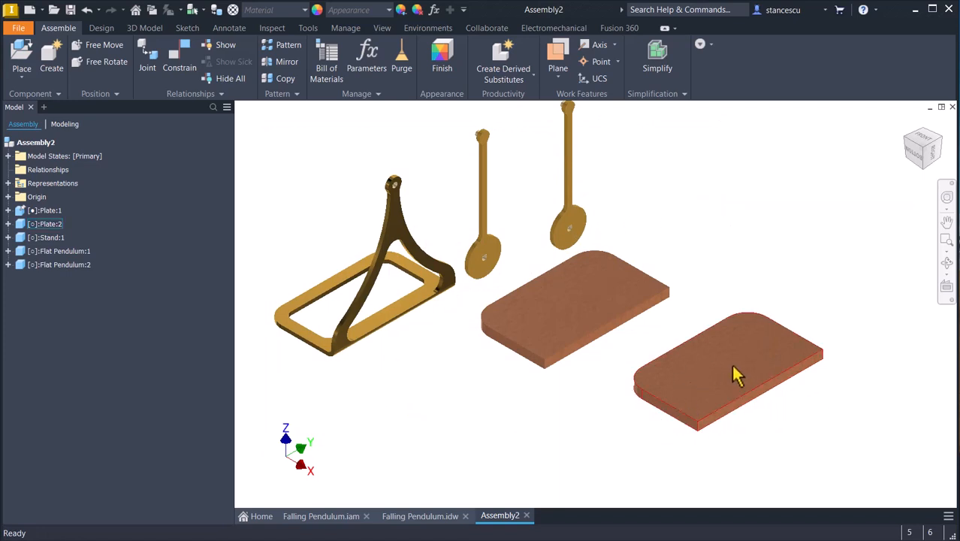
Test which of the two plates can move and reposition the ungrounded one slightly farther from the grounded plate.
{"action": "left_click_drag", "start_coordinate": [753, 357], "coordinate": [730, 362]}
{"action": "mouse_move", "coordinate": [569, 303]}
{"action": "left_mouse_down"}
{"action": "mouse_move", "coordinate": [546, 276]}
{"action": "mouse_move", "coordinate": [595, 298]}
{"action": "mouse_move", "coordinate": [575, 286]}
{"action": "mouse_move", "coordinate": [579, 303]}
{"action": "mouse_move", "coordinate": [566, 306]}
{"action": "left_mouse_up"}
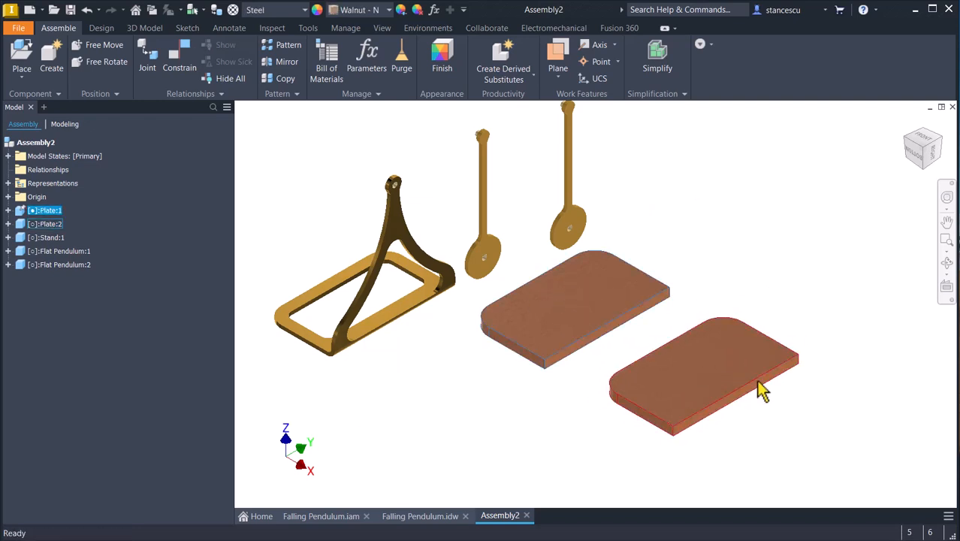
{"action": "left_click_drag", "start_coordinate": [734, 372], "coordinate": [766, 360]}
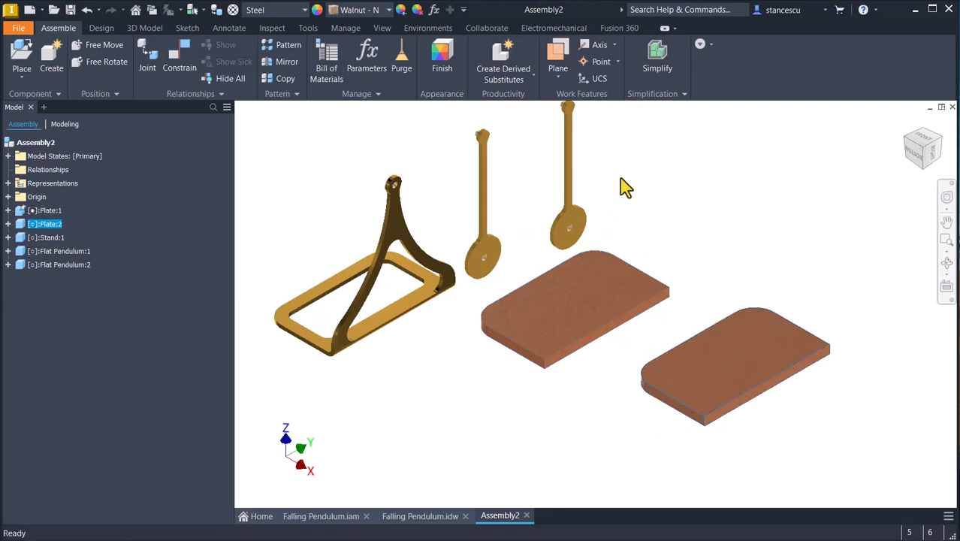
Select the stand and both flat pendulums together, shift them away from the plates, and clear the selection.
{"action": "left_click_drag", "start_coordinate": [614, 160], "coordinate": [348, 222]}
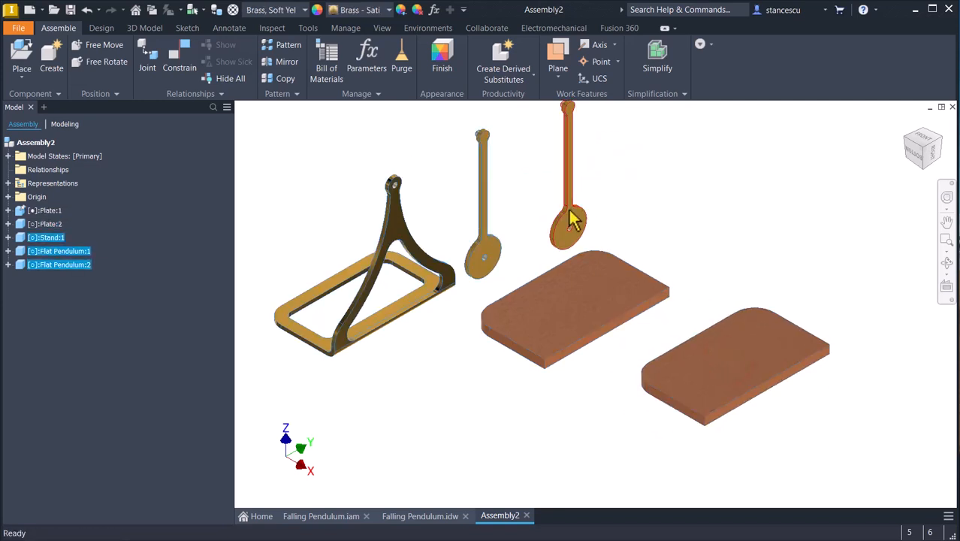
{"action": "left_click_drag", "start_coordinate": [575, 216], "coordinate": [555, 206]}
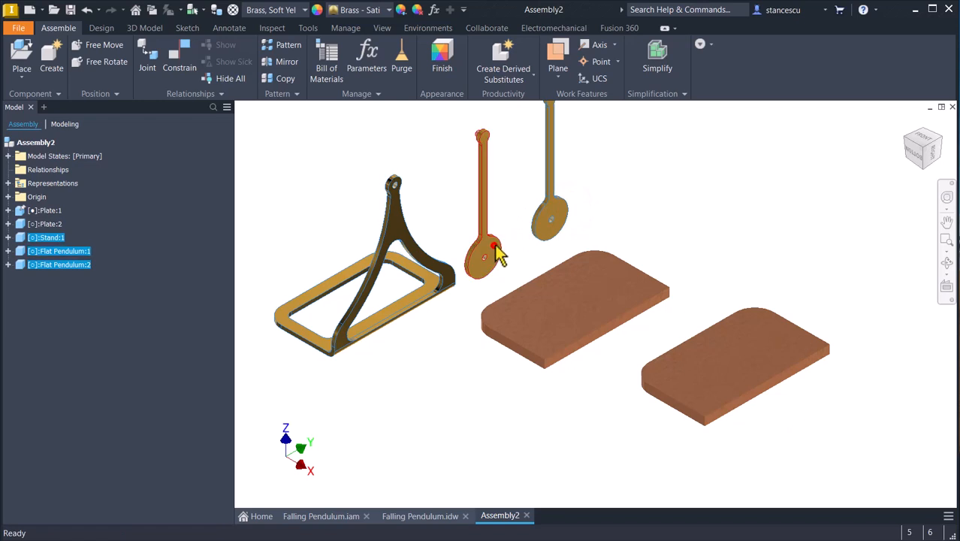
{"action": "left_click_drag", "start_coordinate": [494, 246], "coordinate": [381, 203]}
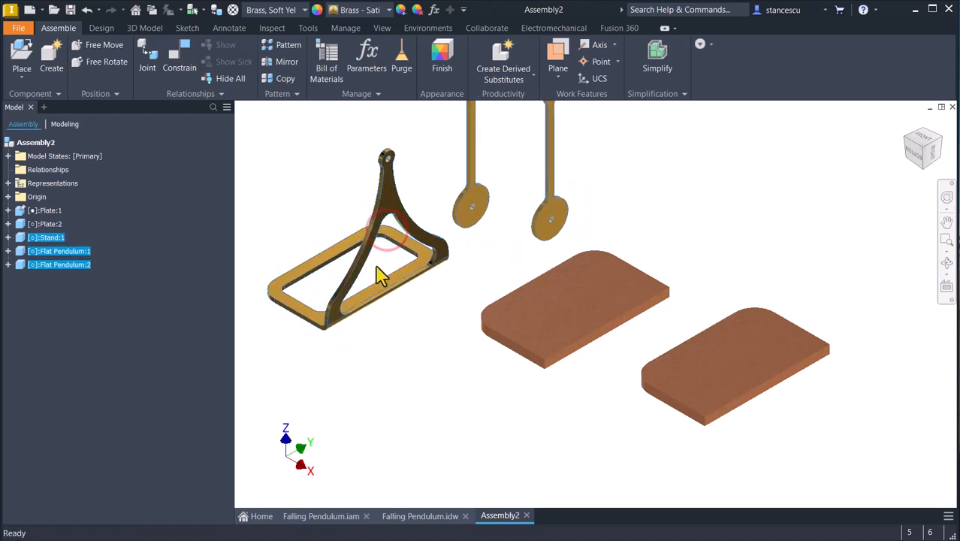
{"action": "left_click", "coordinate": [698, 194]}
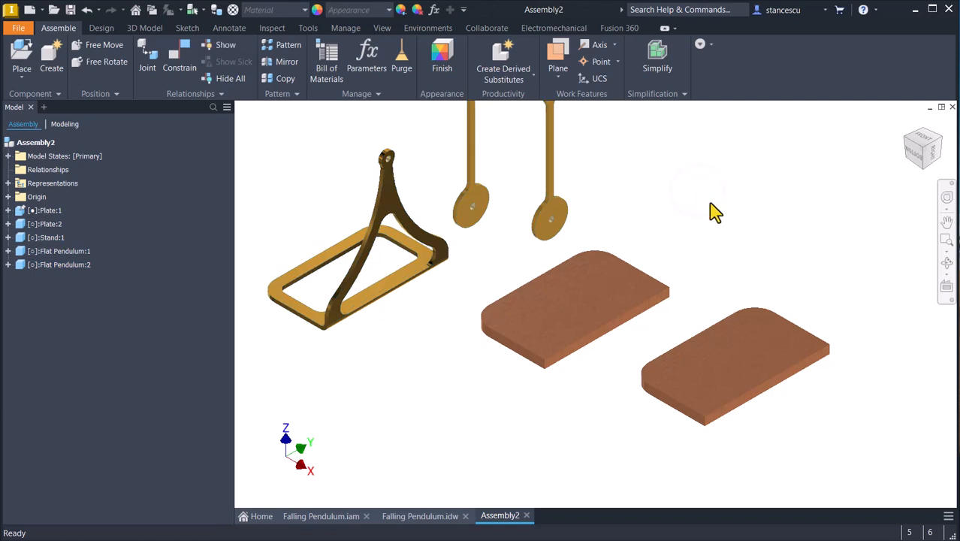
Check the plate spacing in Falling Pendulum.idw and mate the ungrounded plate's top face to the grounded plate's underside with a 56 mm offset.
{"action": "left_click", "coordinate": [430, 516]}
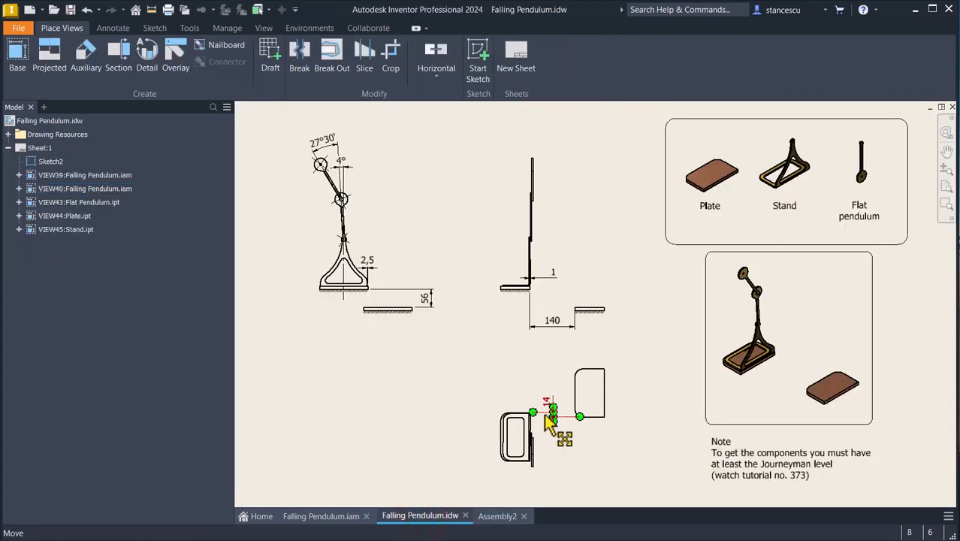
{"action": "left_click", "coordinate": [532, 321]}
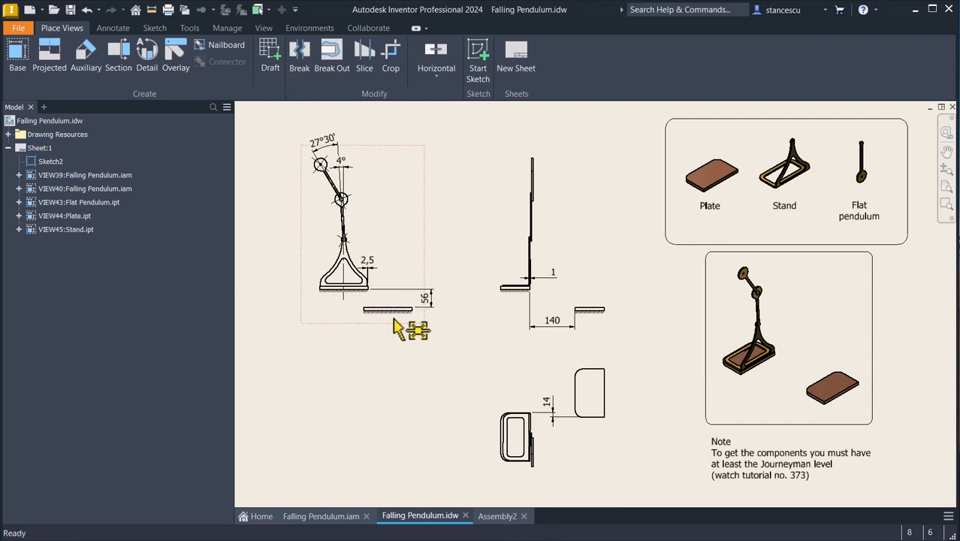
{"action": "left_click", "coordinate": [484, 524]}
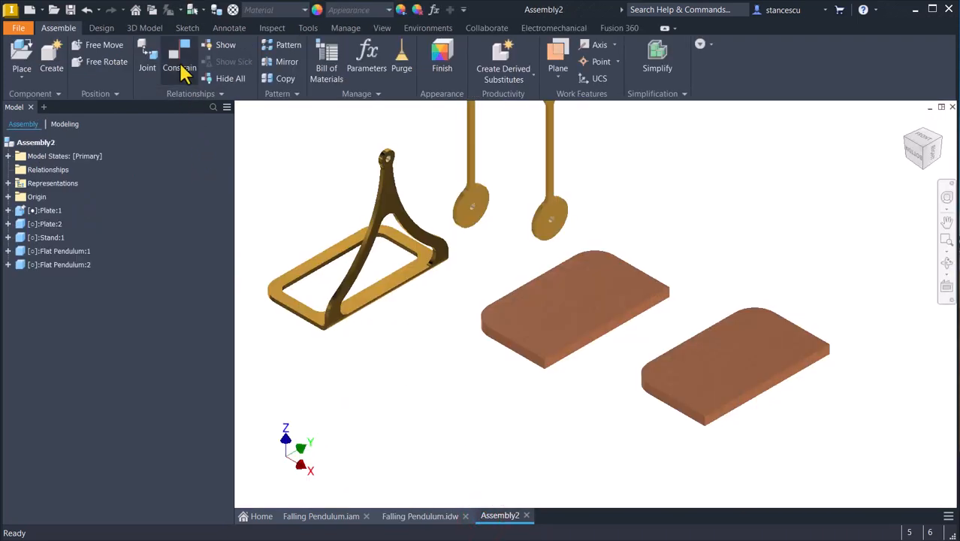
{"action": "left_click", "coordinate": [180, 62]}
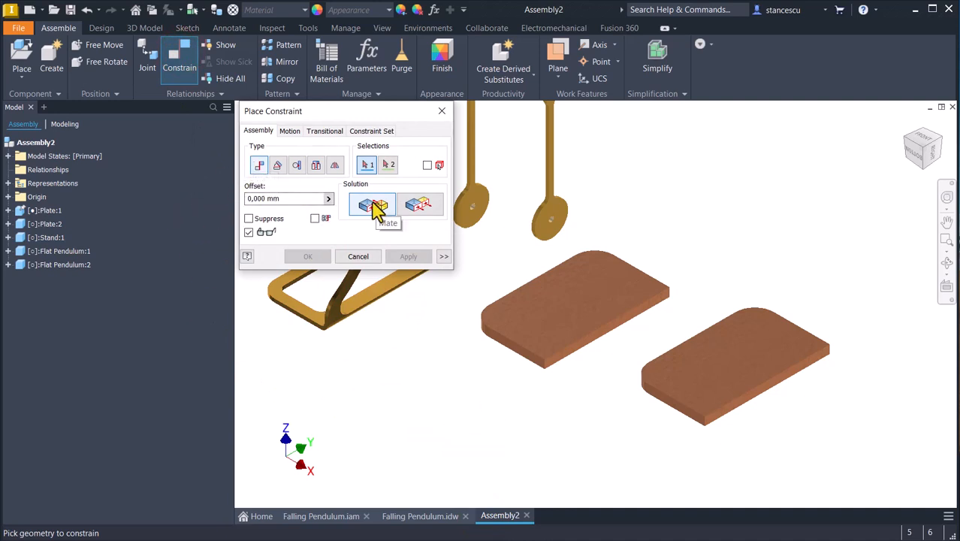
{"action": "left_click", "coordinate": [724, 359]}
{"action": "middle_click_drag", "start_coordinate": [706, 367], "coordinate": [582, 354], "text": "shift"}
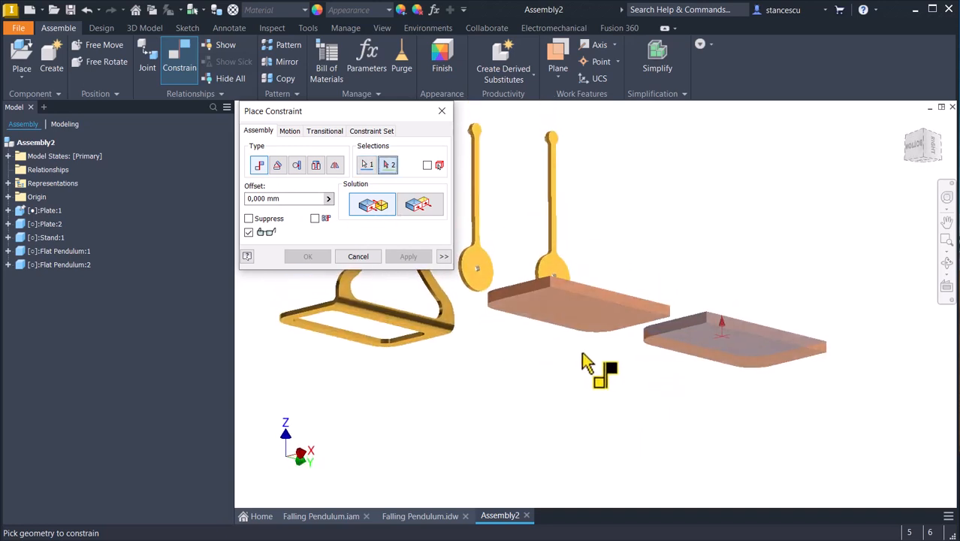
{"action": "left_click", "coordinate": [588, 318]}
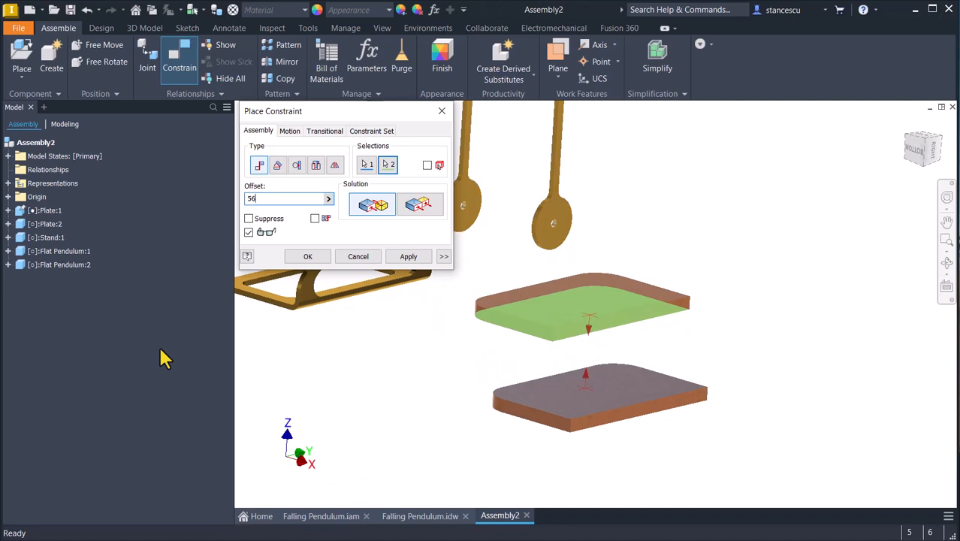
{"action": "left_click", "coordinate": [402, 259]}
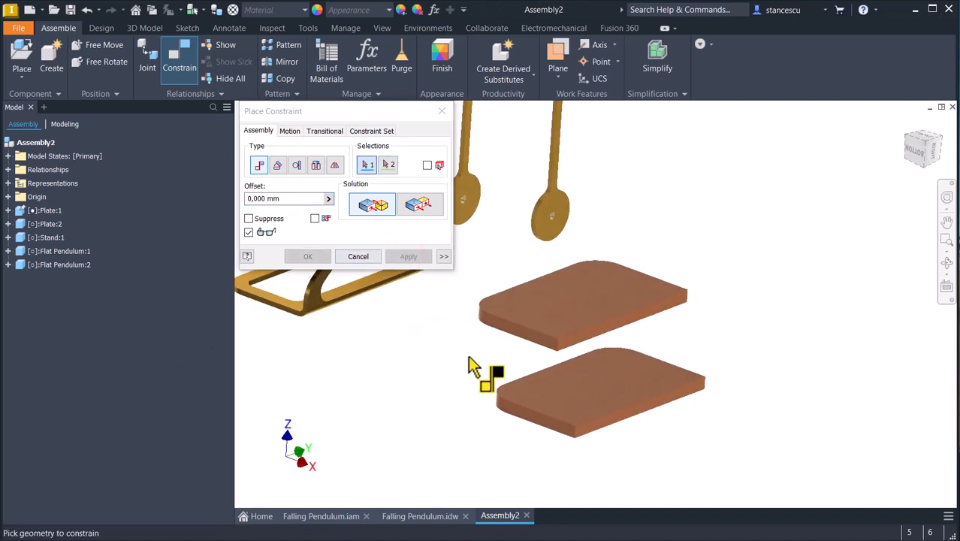
Consult the drawing for the horizontal plate spacing, and pull the lower plate out sideways from beneath the grounded plate.
{"action": "left_click", "coordinate": [410, 516]}
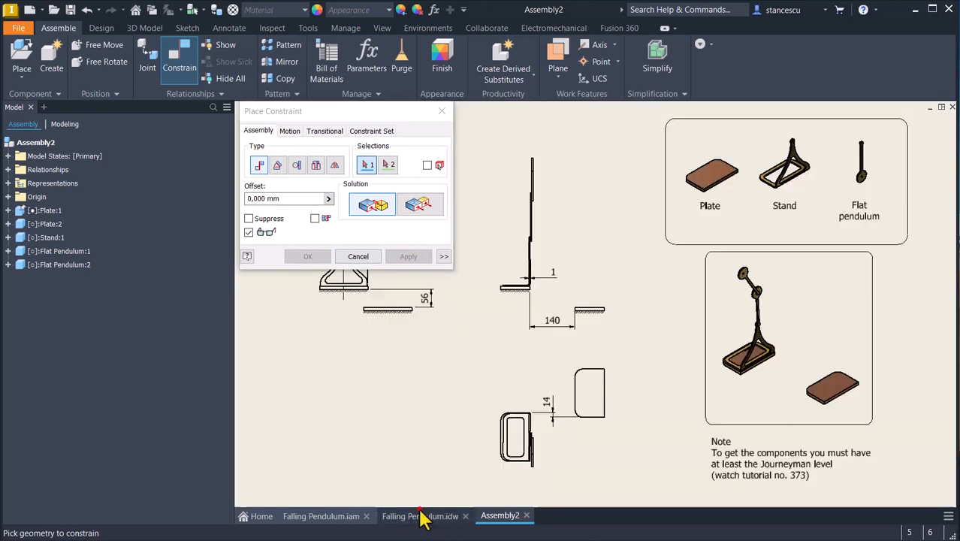
{"action": "left_click", "coordinate": [484, 517]}
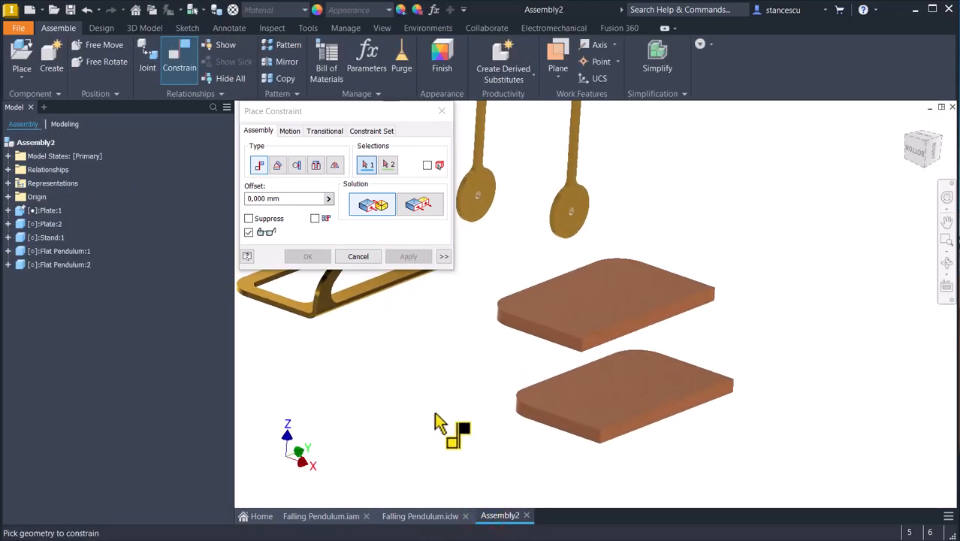
{"action": "left_click", "coordinate": [362, 257]}
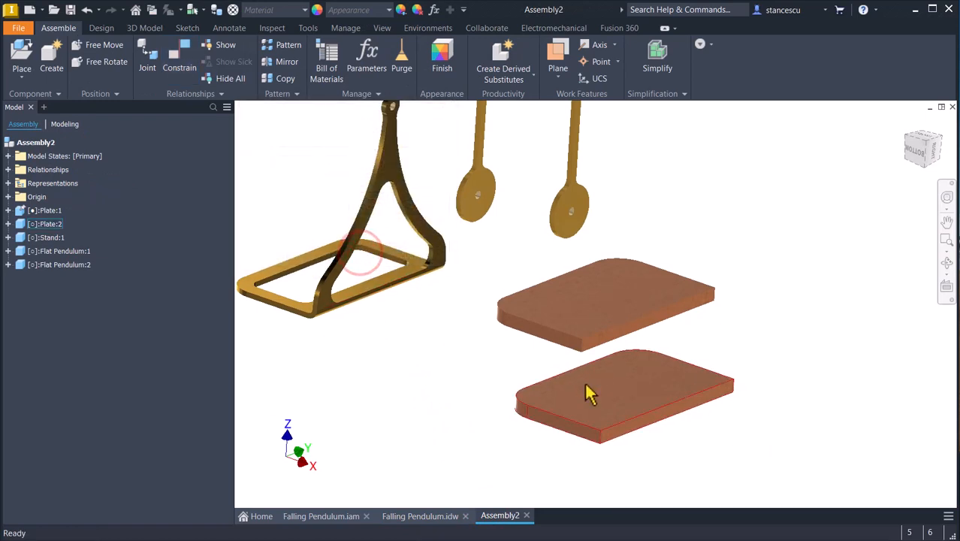
{"action": "left_click_drag", "start_coordinate": [584, 383], "coordinate": [777, 435]}
{"action": "middle_click_drag", "start_coordinate": [776, 424], "coordinate": [559, 394], "text": "shift"}
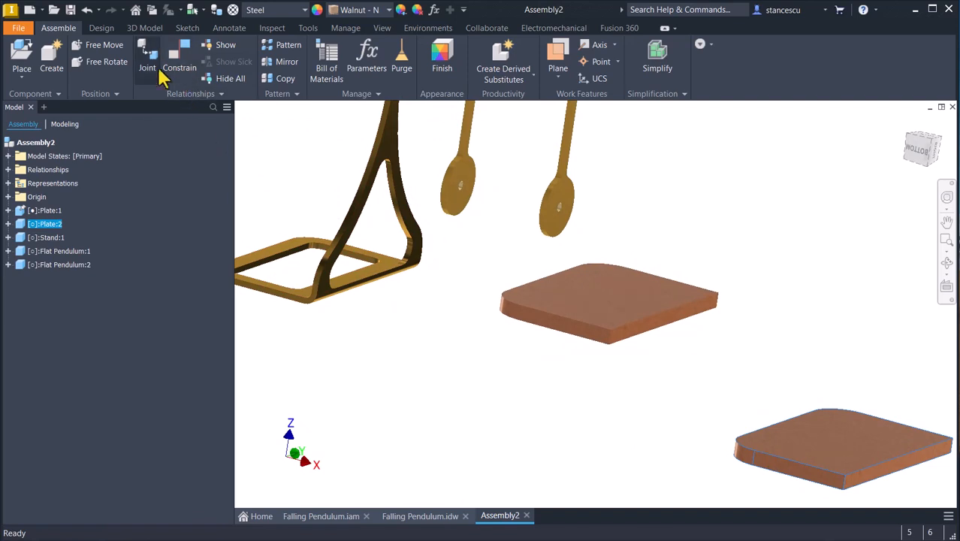
Mate the lower plate's long side face between the rounded corners to the grounded plate's straight long side face with a 140 mm offset.
{"action": "left_click", "coordinate": [184, 60]}
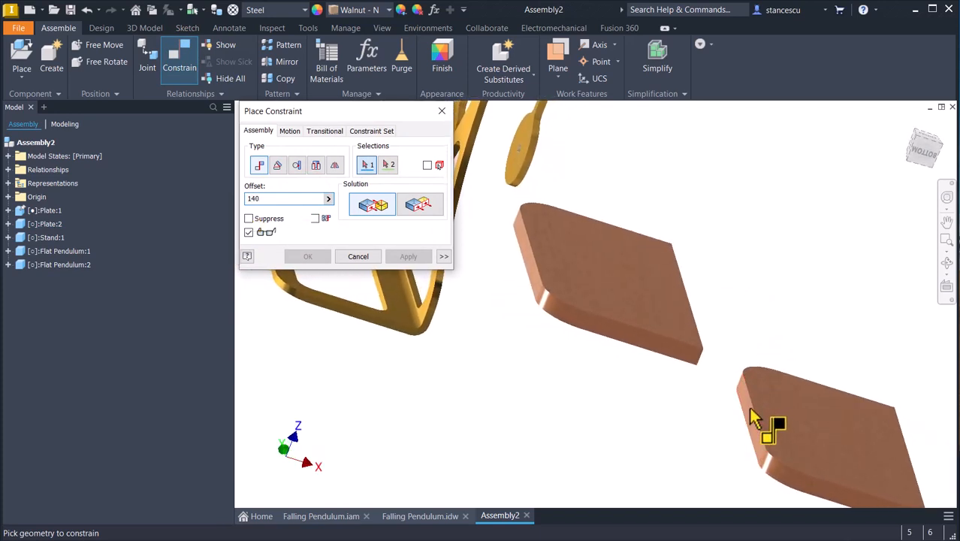
{"action": "left_click", "coordinate": [751, 417]}
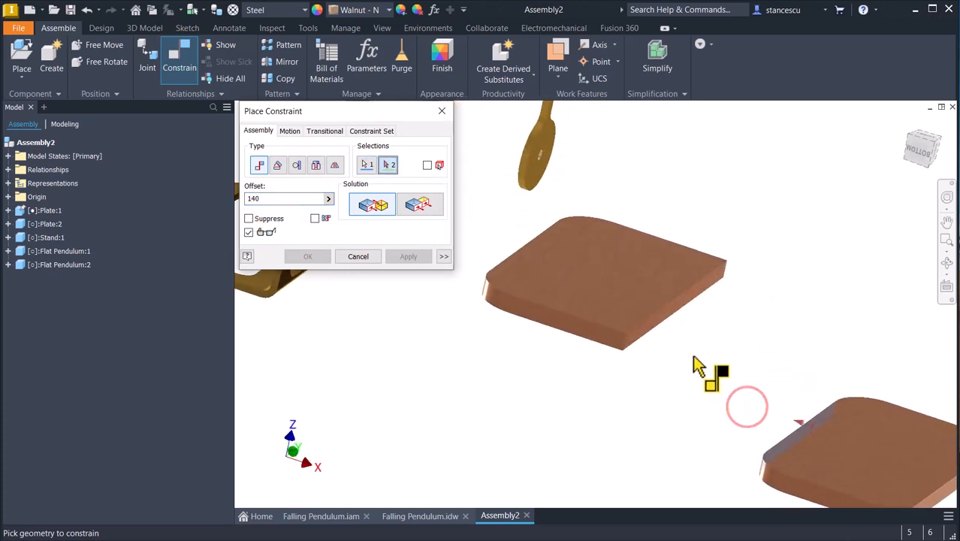
{"action": "left_click", "coordinate": [681, 305]}
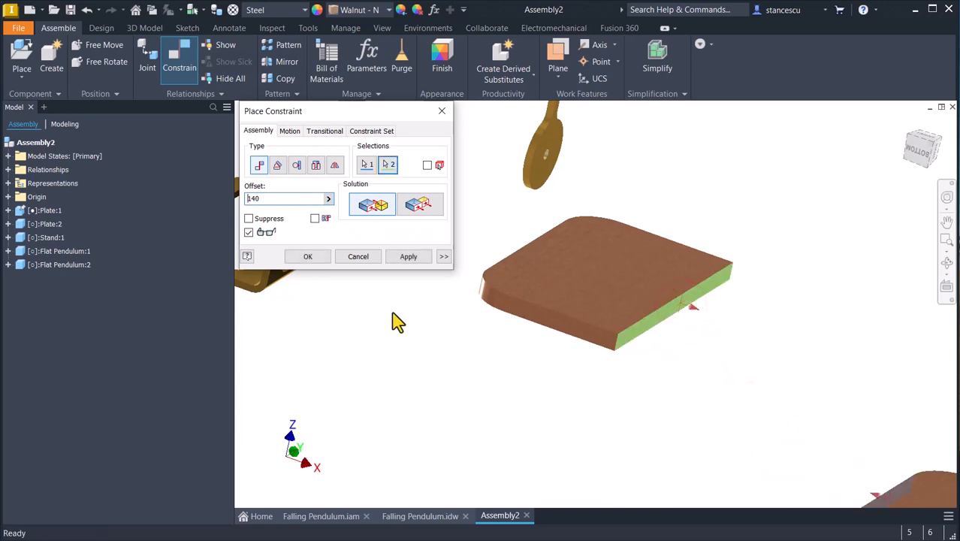
{"action": "left_click", "coordinate": [400, 257]}
{"action": "left_click", "coordinate": [371, 255]}
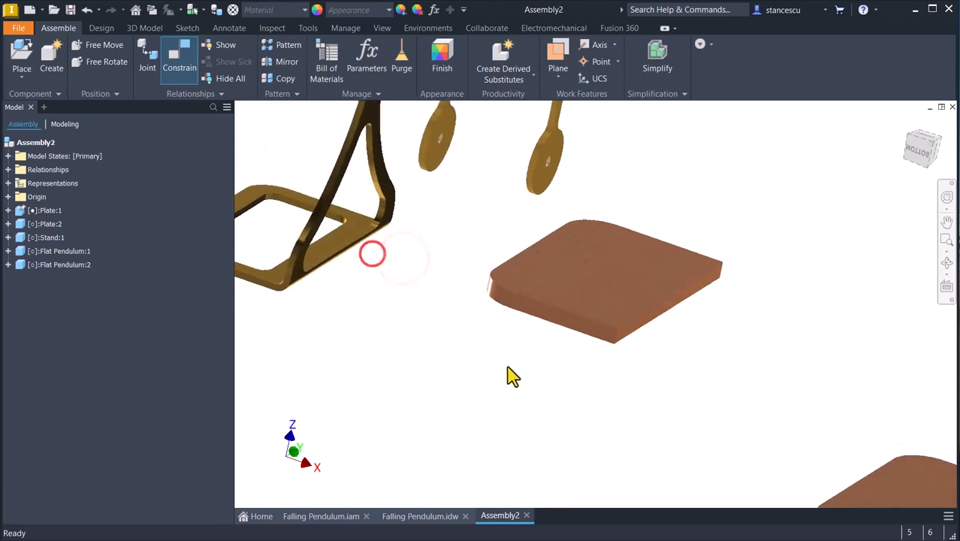
Slide the lower plate along the Y direction beyond the grounded plate, and check the drawing for the lengthwise distance between them.
{"action": "middle_click_drag", "start_coordinate": [628, 374], "coordinate": [521, 360], "text": "shift"}
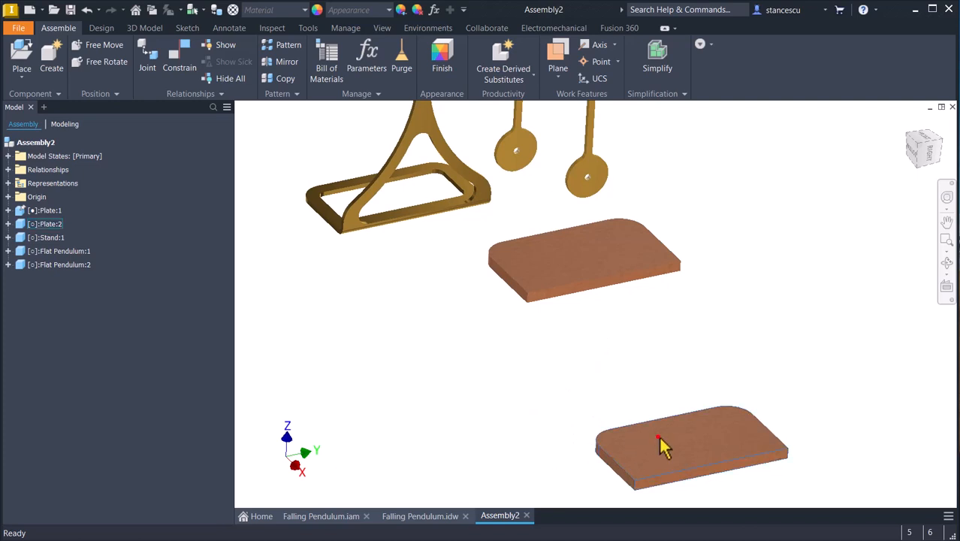
{"action": "left_click_drag", "start_coordinate": [658, 436], "coordinate": [773, 415]}
{"action": "middle_click_drag", "start_coordinate": [774, 415], "coordinate": [685, 270], "text": "shift"}
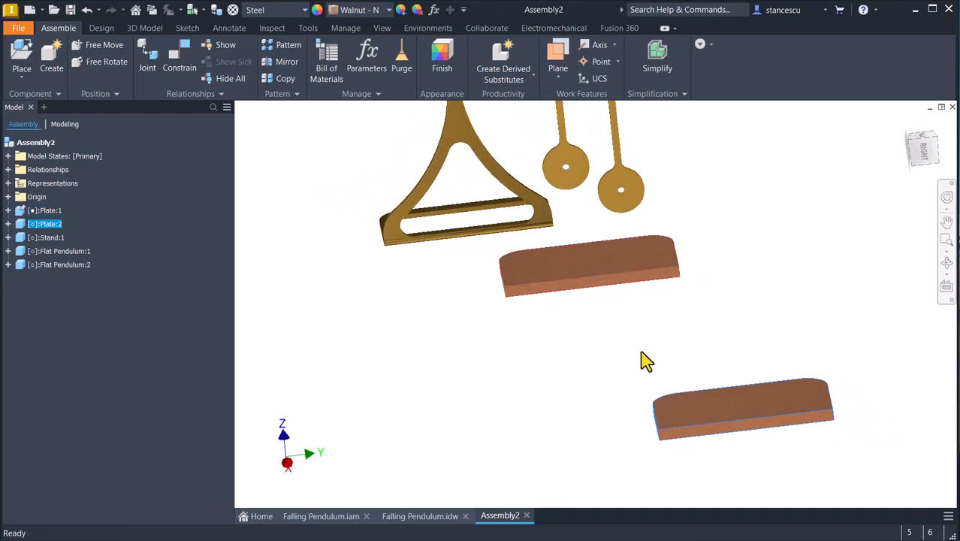
{"action": "middle_click_drag", "start_coordinate": [658, 420], "coordinate": [436, 524], "text": "shift"}
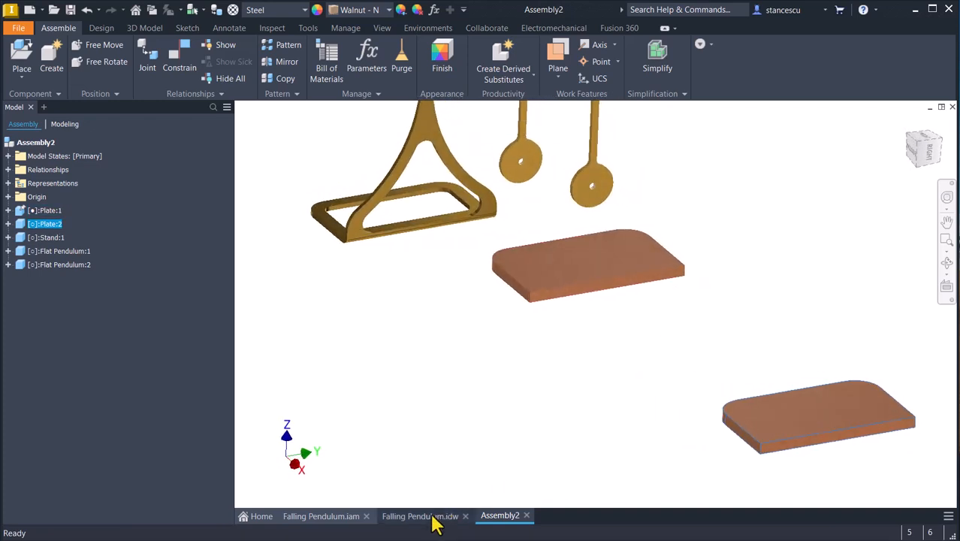
{"action": "left_click", "coordinate": [434, 518]}
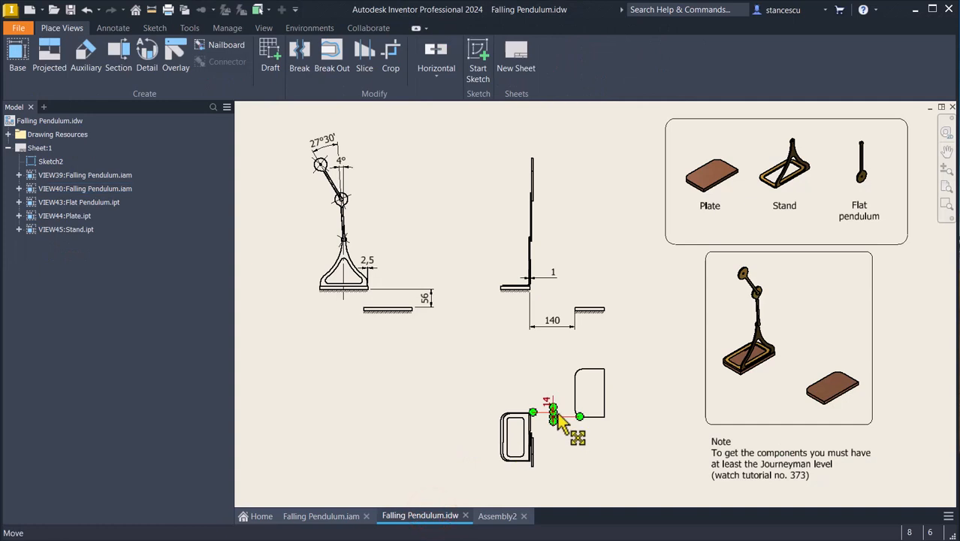
{"action": "left_click", "coordinate": [503, 517]}
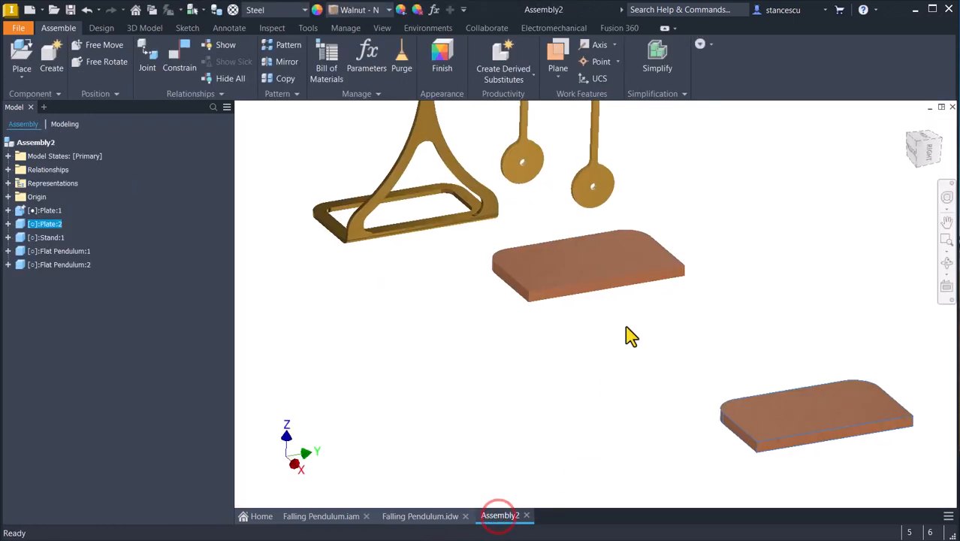
Mate the two plates' nearest short end faces with a -14 mm offset and test whether the lower plate can still be moved.
{"action": "left_click", "coordinate": [175, 58]}
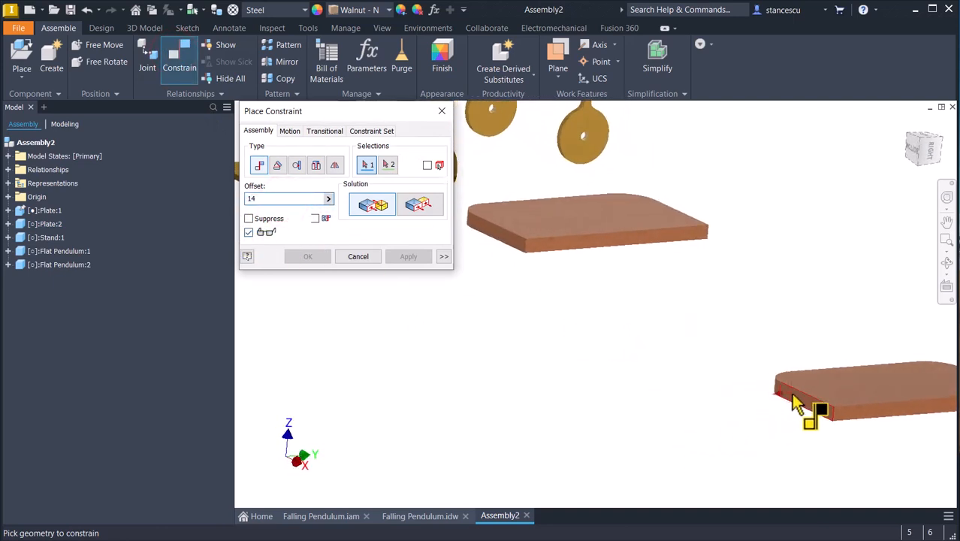
{"action": "left_click", "coordinate": [794, 398]}
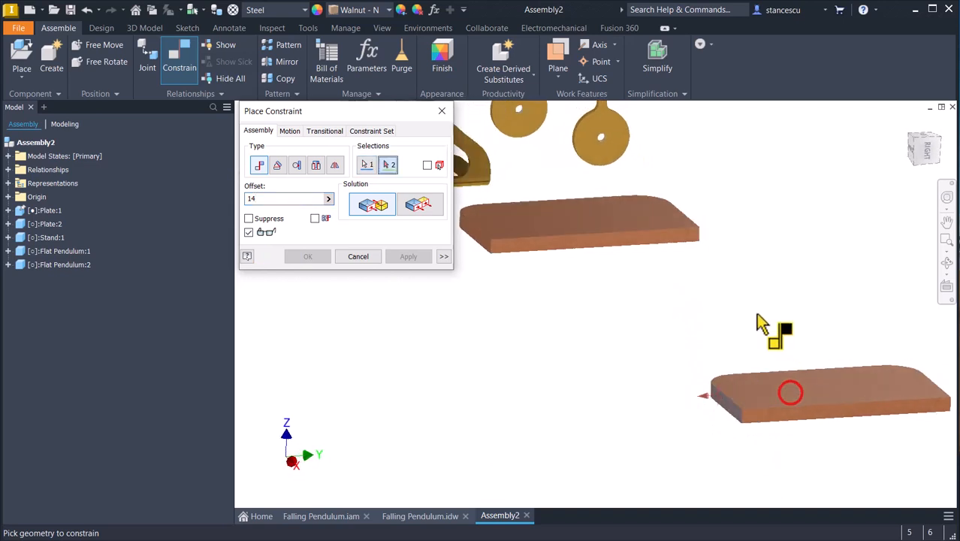
{"action": "left_click", "coordinate": [706, 248]}
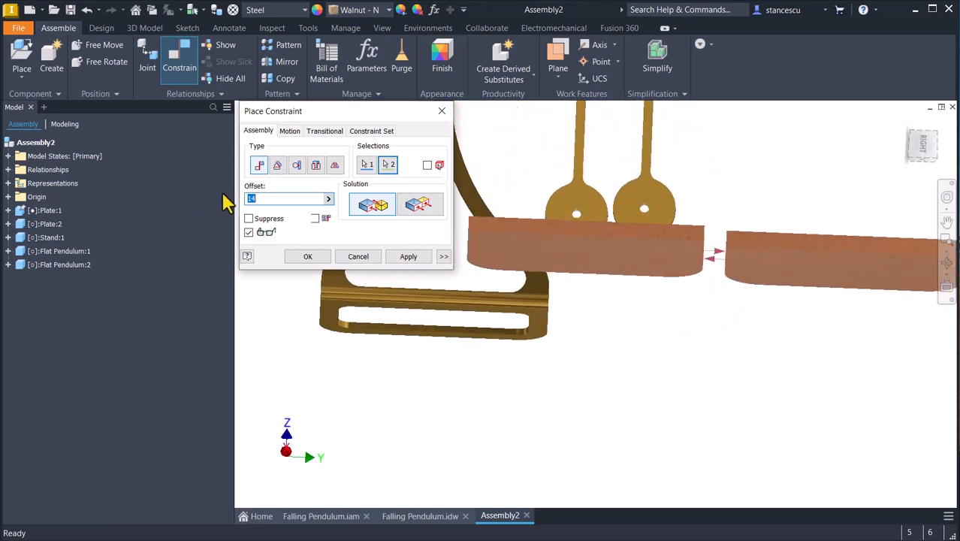
{"action": "left_click", "coordinate": [249, 198]}
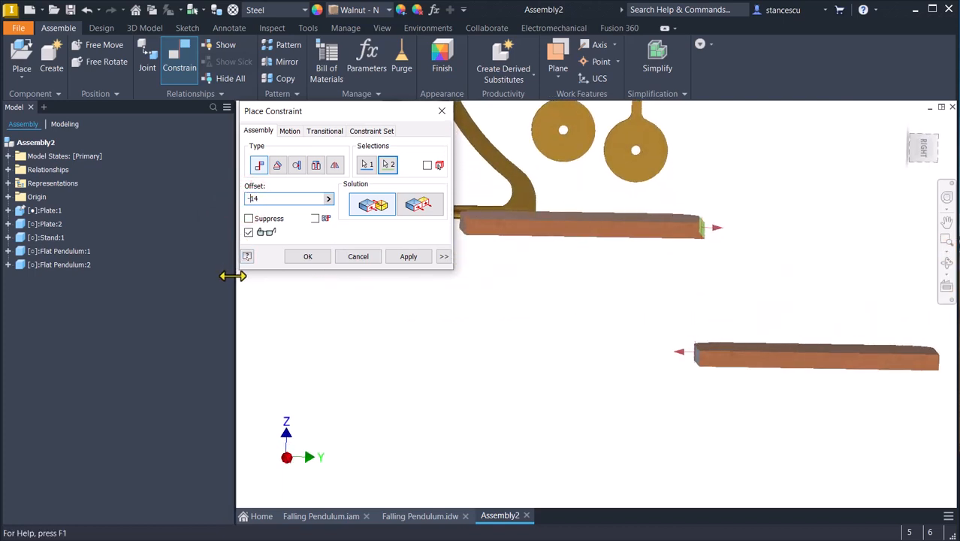
{"action": "left_click", "coordinate": [310, 256]}
{"action": "key", "text": "F6"}
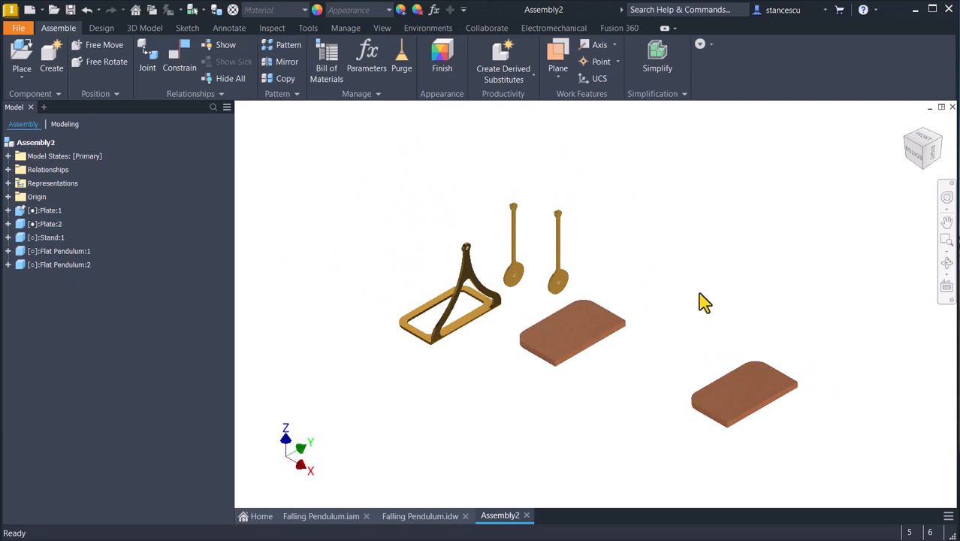
{"action": "left_click", "coordinate": [739, 394]}
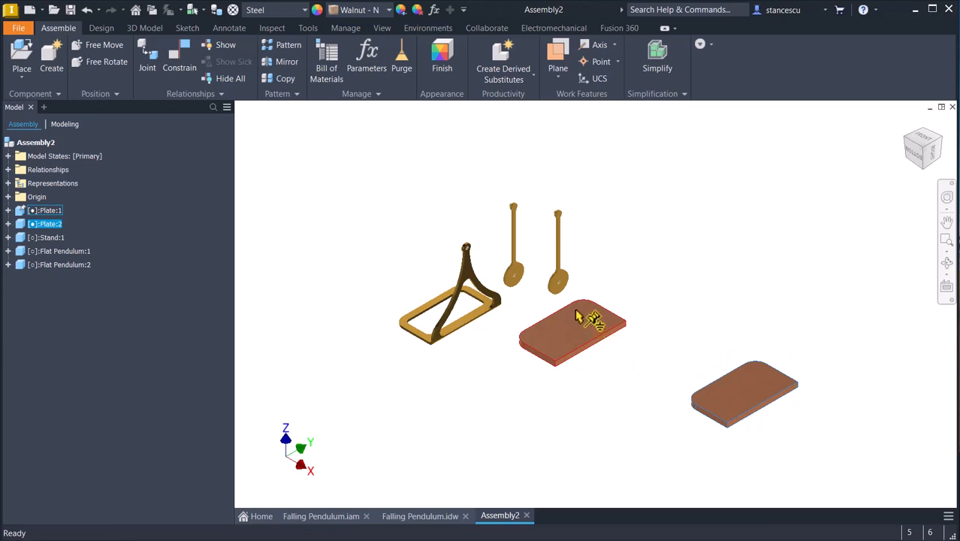
{"action": "left_click_drag", "start_coordinate": [739, 388], "coordinate": [747, 380]}
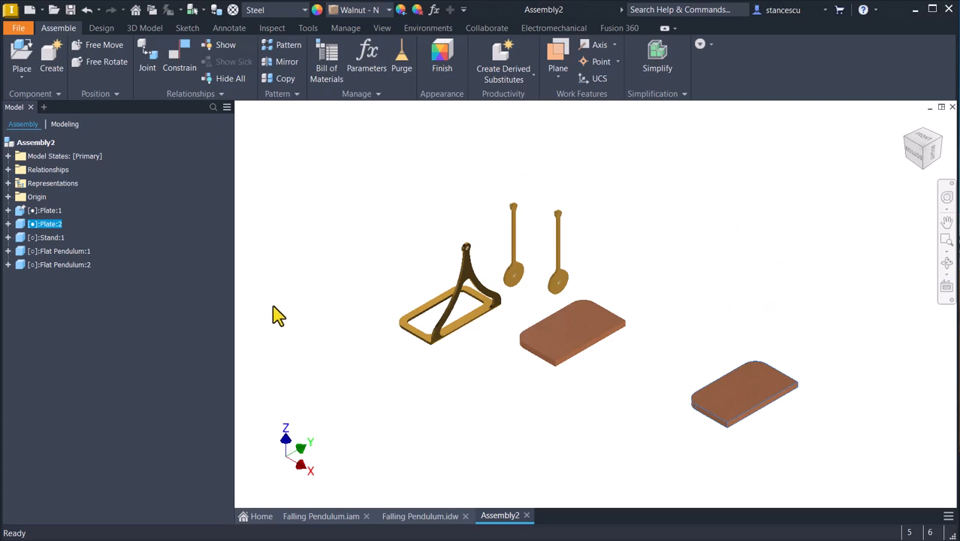
Mate the underside of the stand's base to the top face of the upper plate with a 0 mm offset.
{"action": "middle_click_drag", "start_coordinate": [410, 413], "coordinate": [321, 180], "text": "shift"}
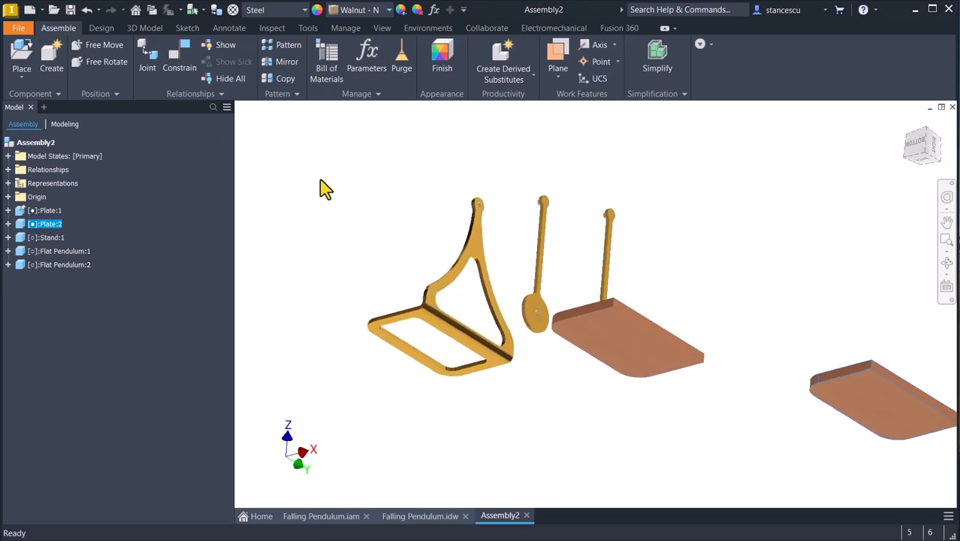
{"action": "left_click", "coordinate": [179, 56]}
{"action": "scroll", "coordinate": [293, 440], "scroll_direction": "down", "scroll_amount": 3}
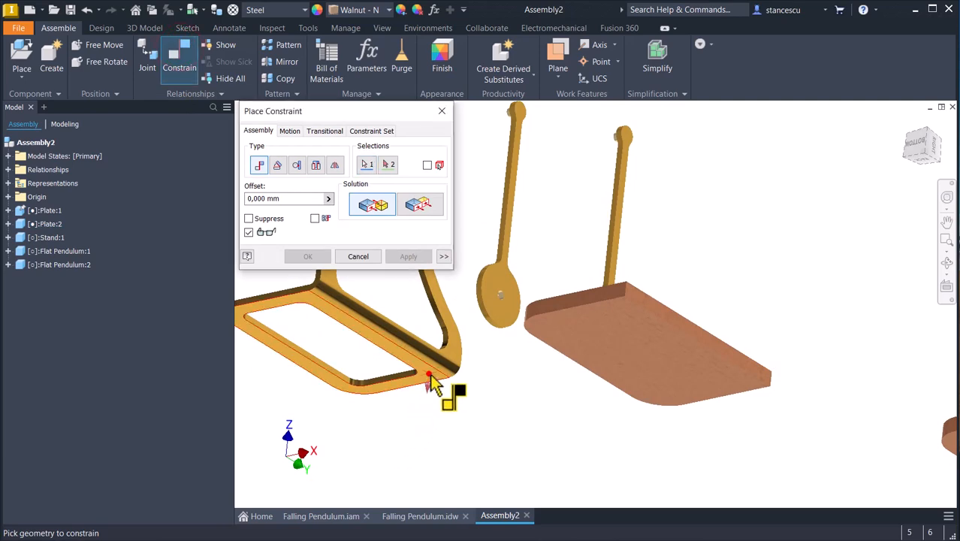
{"action": "left_click", "coordinate": [430, 376]}
{"action": "left_click", "coordinate": [724, 330]}
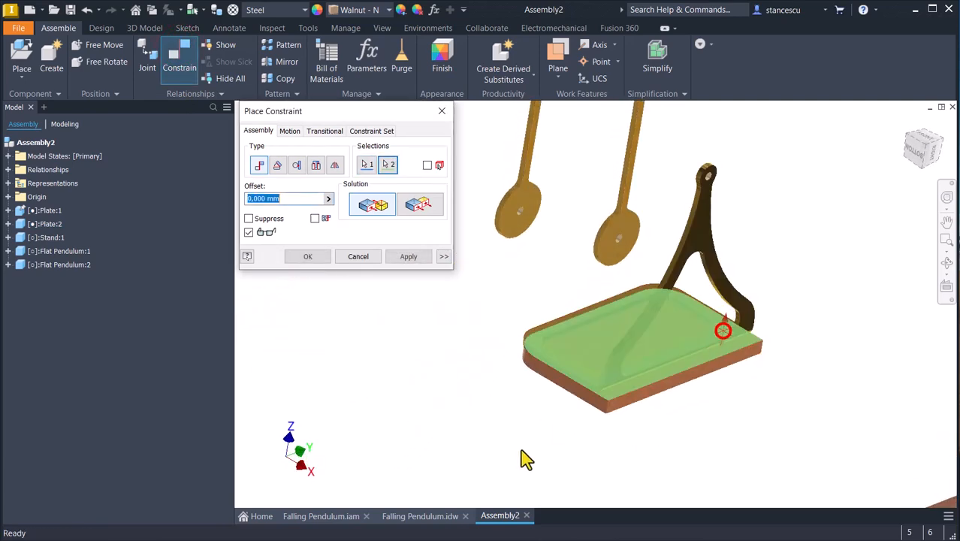
{"action": "left_click", "coordinate": [407, 260]}
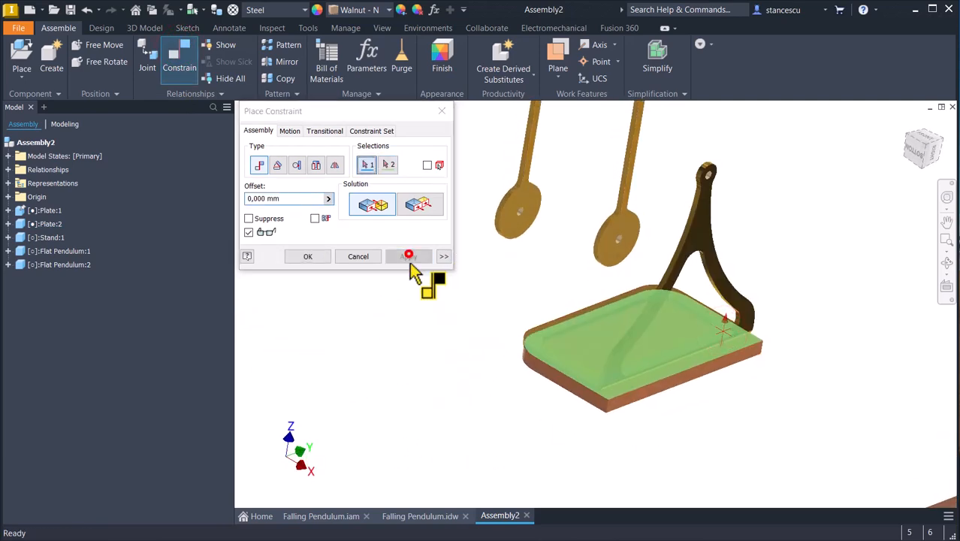
Examine the drawing for the stand's offsets from the upper plate's long side and short end.
{"action": "left_click", "coordinate": [415, 515]}
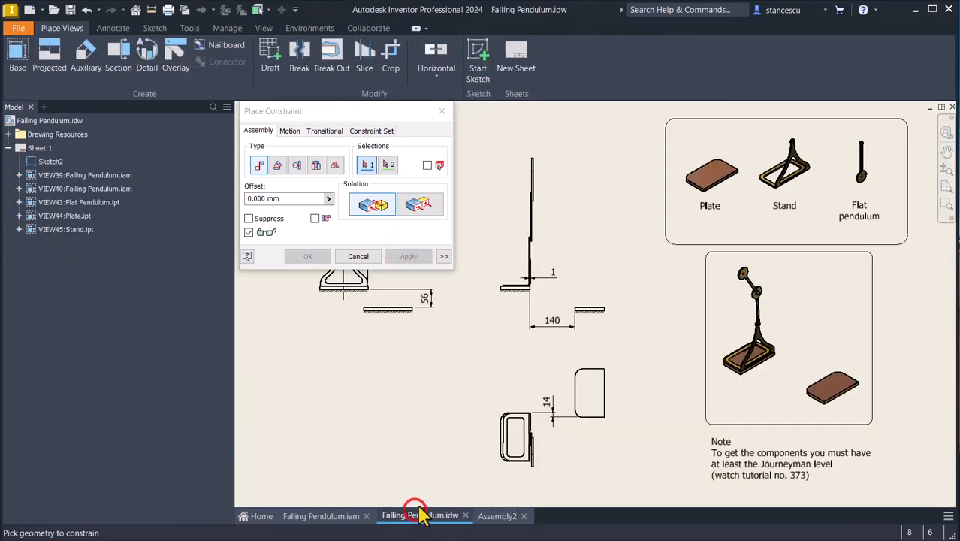
{"action": "scroll", "coordinate": [638, 292], "scroll_direction": "up", "scroll_amount": 4}
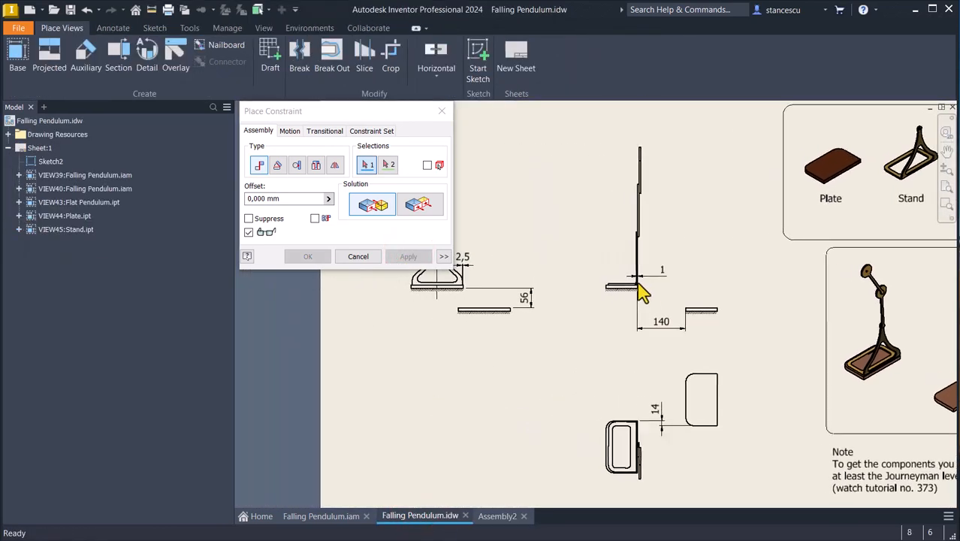
{"action": "scroll", "coordinate": [650, 285], "scroll_direction": "up", "scroll_amount": 3}
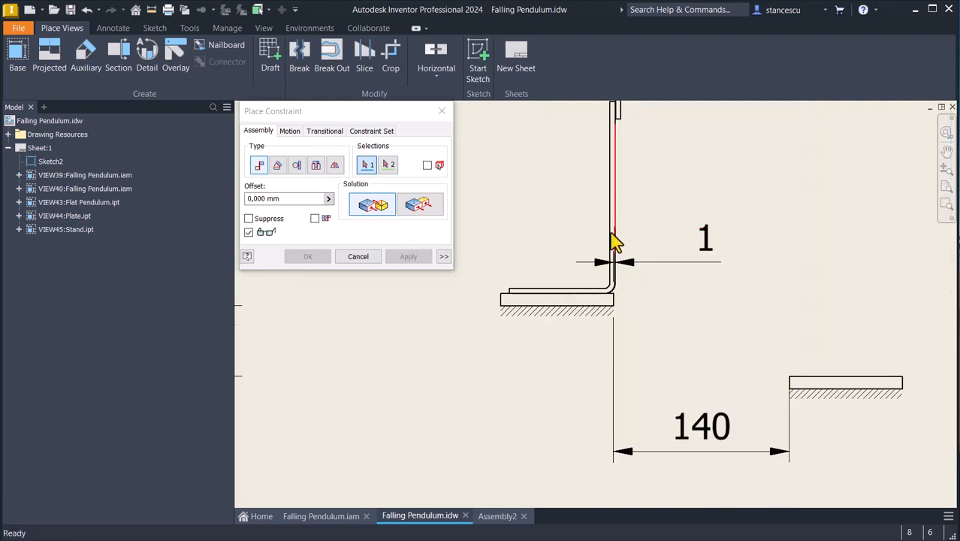
{"action": "scroll", "coordinate": [654, 361], "scroll_direction": "down", "scroll_amount": 5}
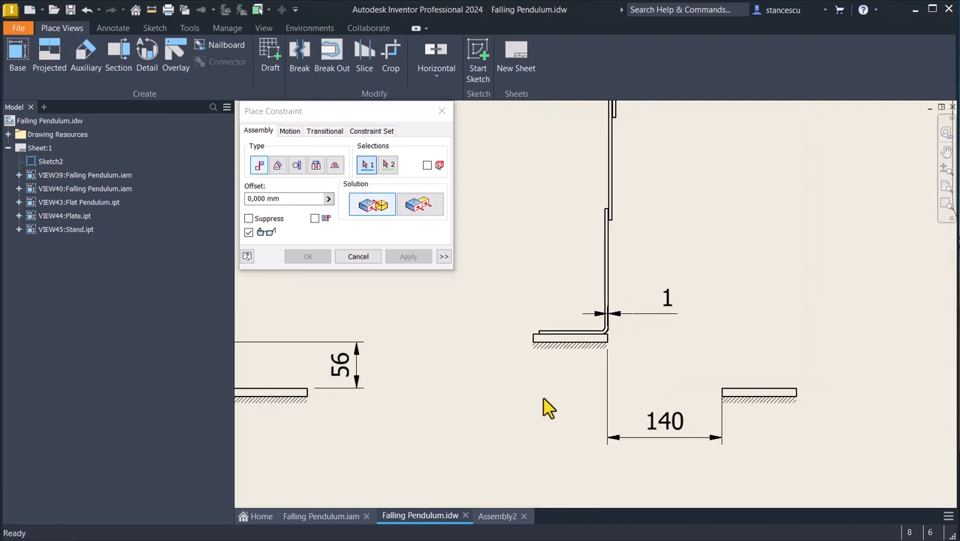
{"action": "scroll", "coordinate": [505, 392], "scroll_direction": "up", "scroll_amount": 3}
{"action": "scroll", "coordinate": [499, 384], "scroll_direction": "up", "scroll_amount": 2}
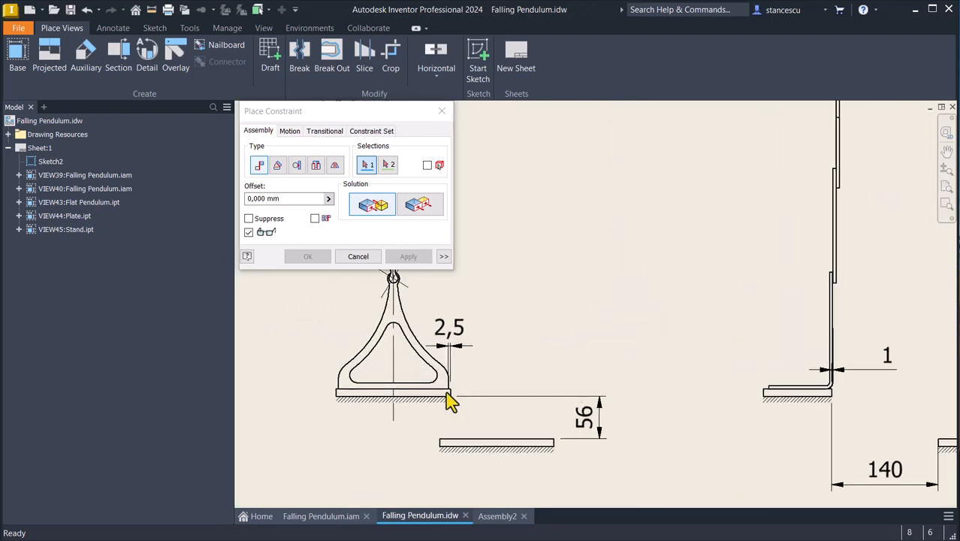
{"action": "scroll", "coordinate": [454, 410], "scroll_direction": "down", "scroll_amount": 2}
{"action": "middle_click_drag", "start_coordinate": [376, 362], "coordinate": [376, 278]}
Constrain the outer face of the stand's upright flush with the upper plate's straight long side face, using a 1 mm offset.
{"action": "left_click", "coordinate": [495, 516]}
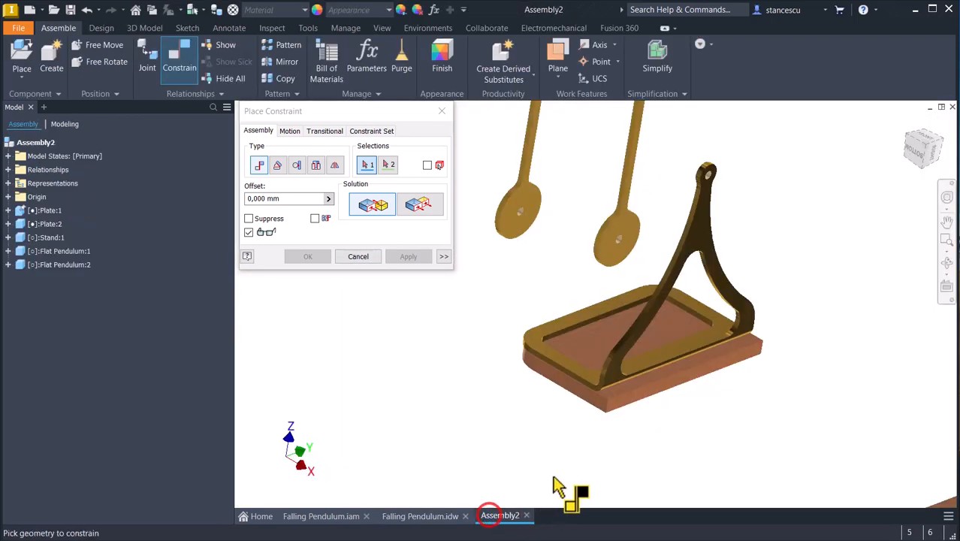
{"action": "scroll", "coordinate": [654, 450], "scroll_direction": "up", "scroll_amount": 5}
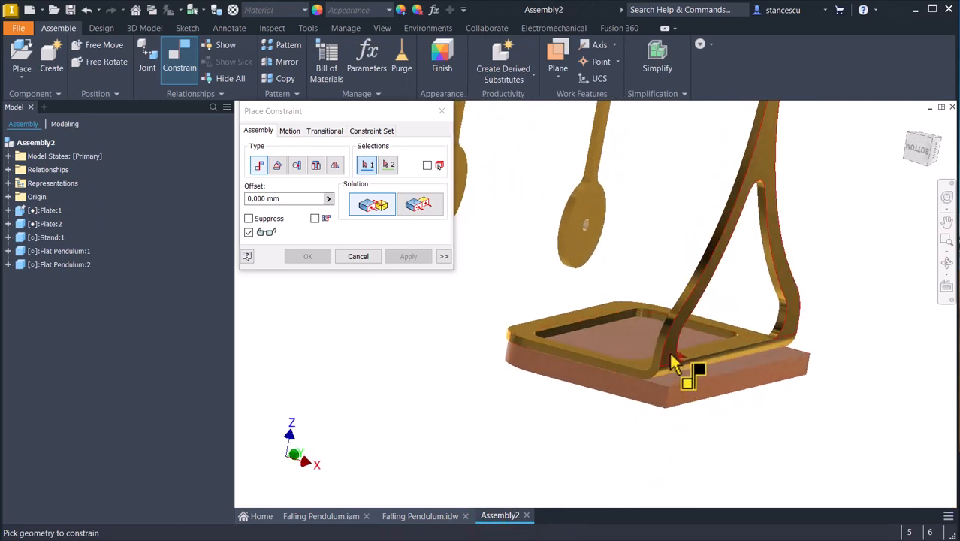
{"action": "left_click", "coordinate": [673, 364]}
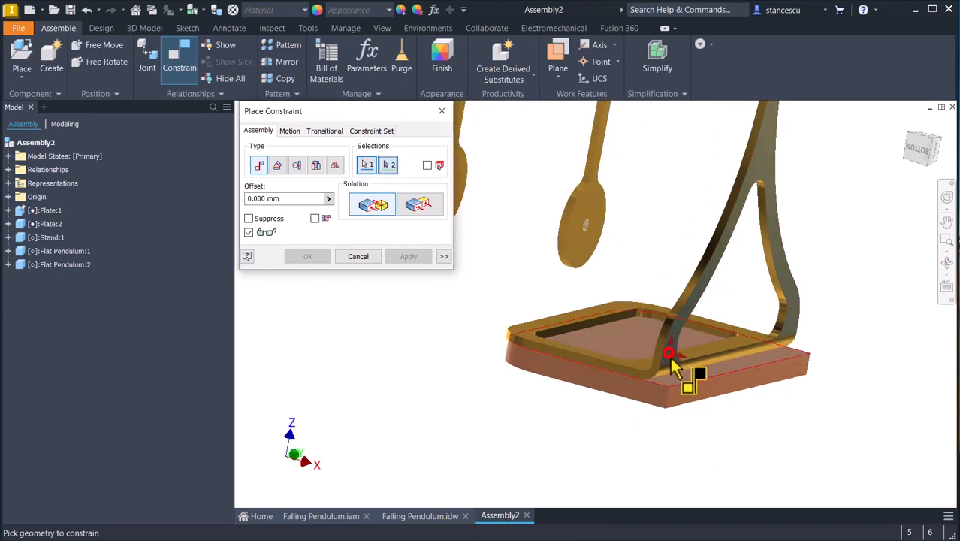
{"action": "left_click", "coordinate": [419, 208]}
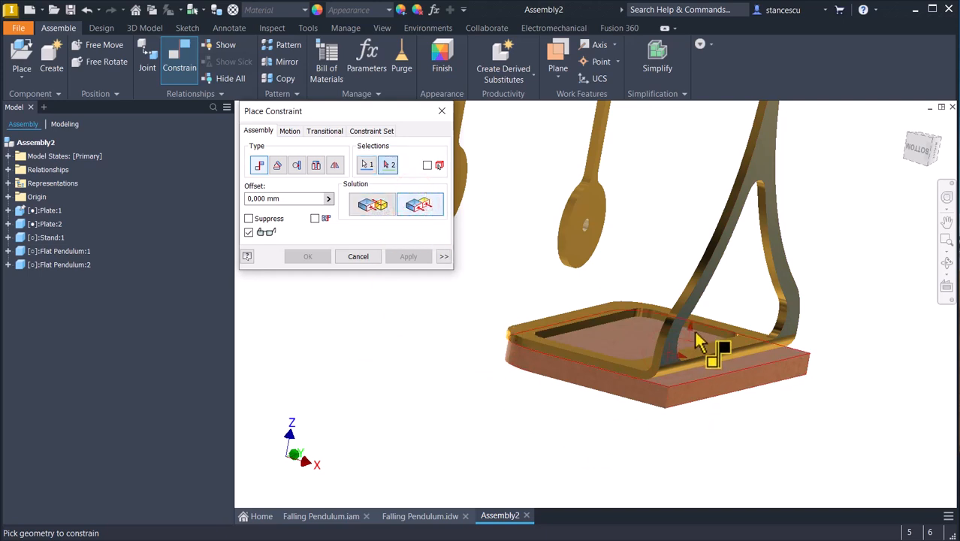
{"action": "left_click", "coordinate": [696, 395]}
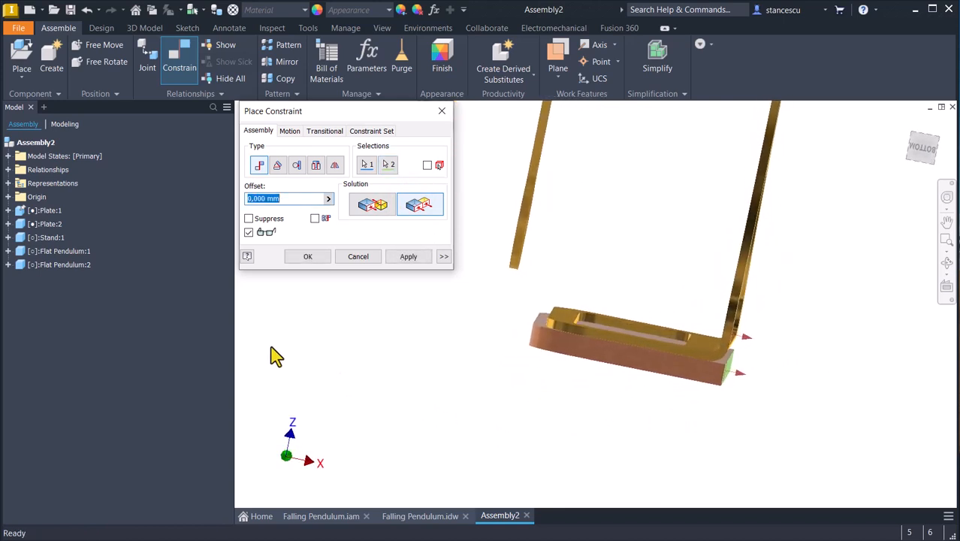
{"action": "type", "text": "1"}
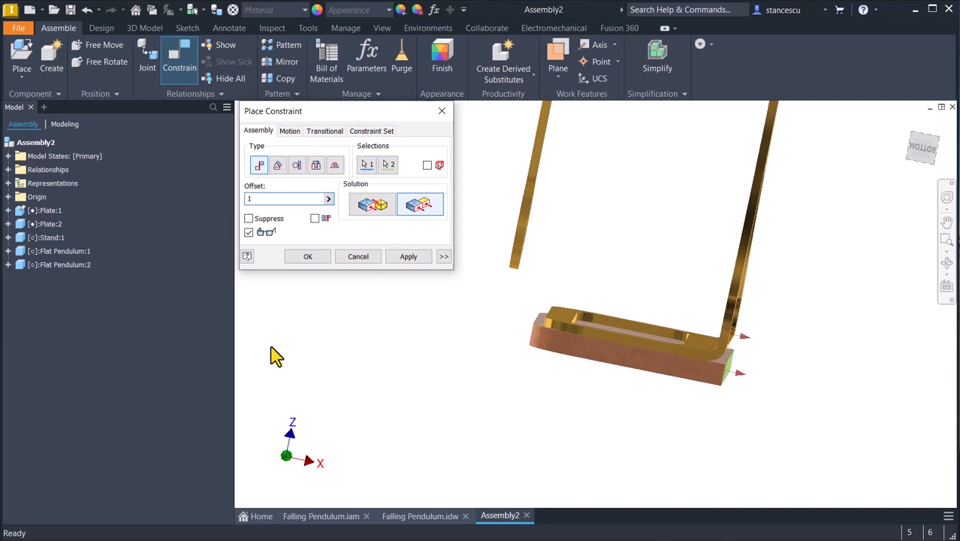
{"action": "key", "text": "Return"}
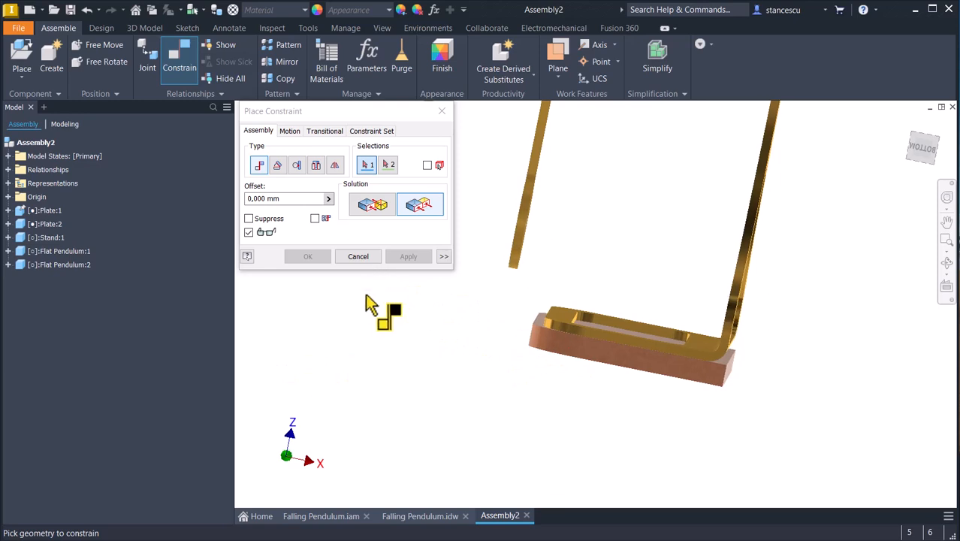
{"action": "scroll", "coordinate": [806, 351], "scroll_direction": "up", "scroll_amount": 3}
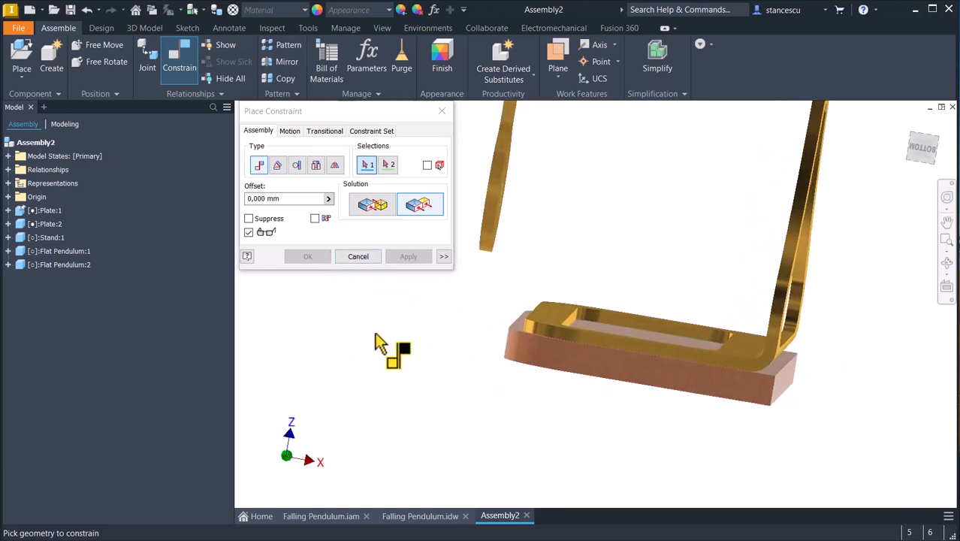
{"action": "left_click", "coordinate": [358, 258]}
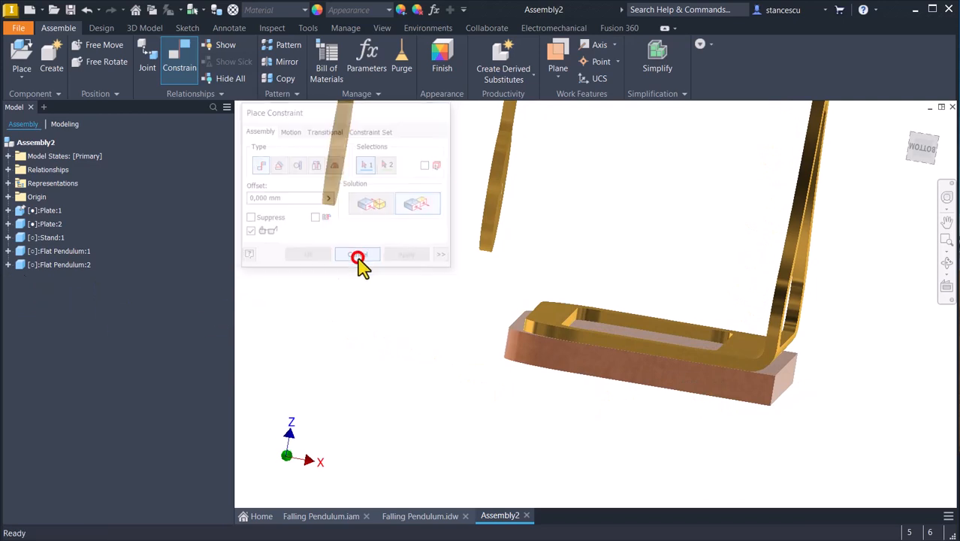
Set the offset of the stand's flush constraint to the plate's long side to -1 mm.
{"action": "left_click", "coordinate": [8, 237]}
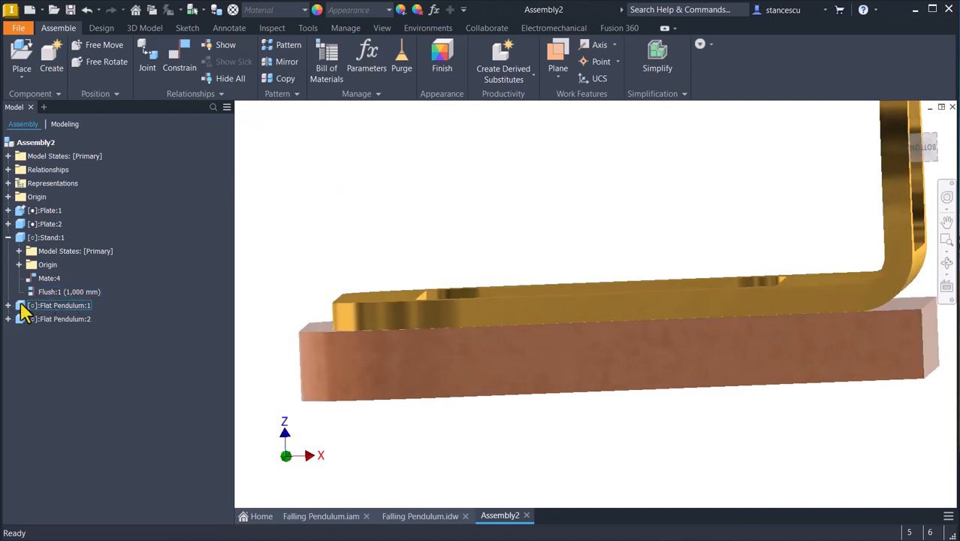
{"action": "double_click", "coordinate": [37, 294]}
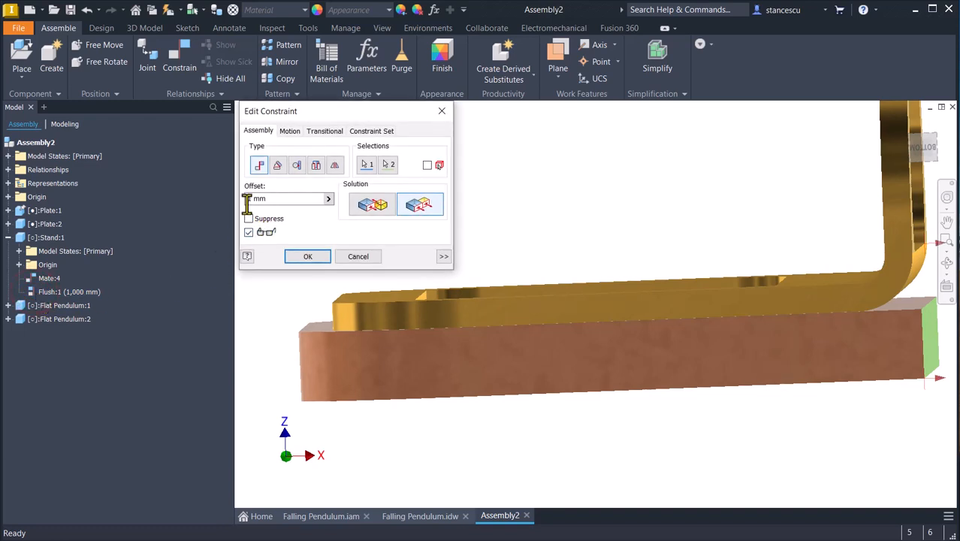
{"action": "left_click", "coordinate": [248, 199]}
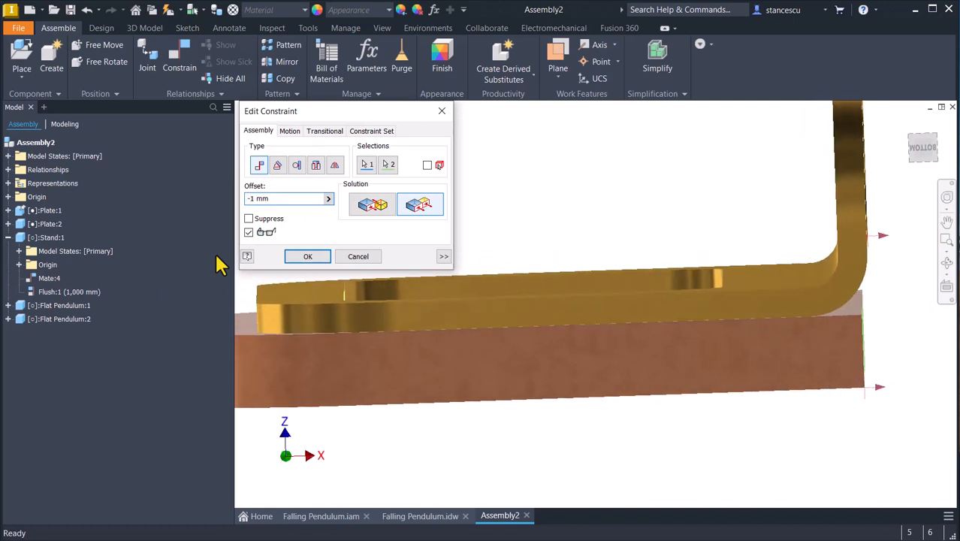
{"action": "left_click", "coordinate": [324, 256]}
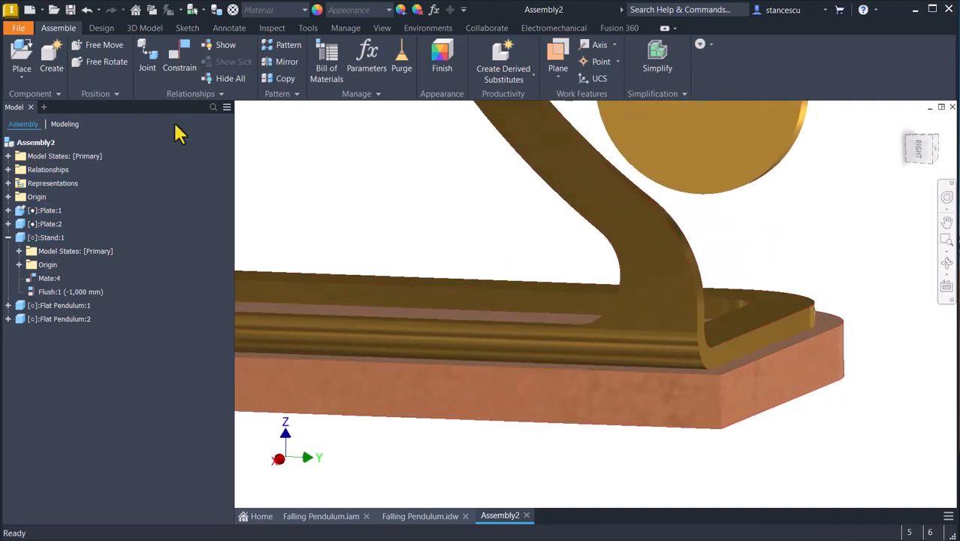
Constrain the stand base's short side face flush with the upper plate's short end face, using a 2.5 mm offset.
{"action": "left_click", "coordinate": [180, 64]}
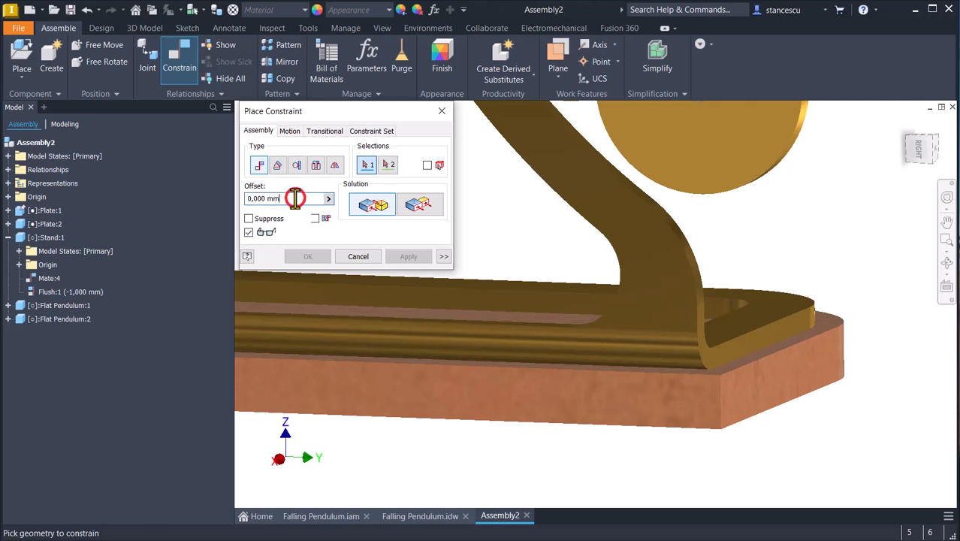
{"action": "left_click_drag", "start_coordinate": [295, 198], "coordinate": [235, 205]}
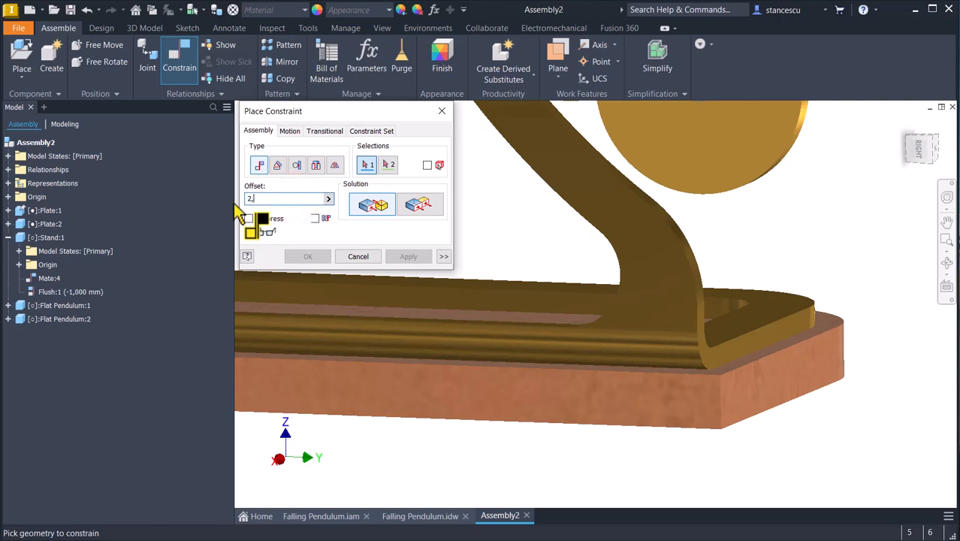
{"action": "left_click", "coordinate": [418, 204]}
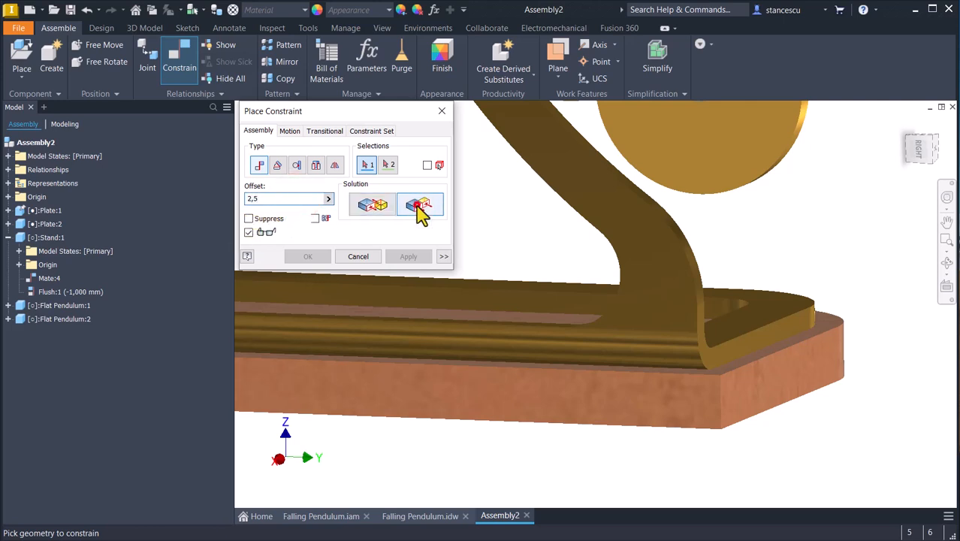
{"action": "left_click", "coordinate": [787, 333]}
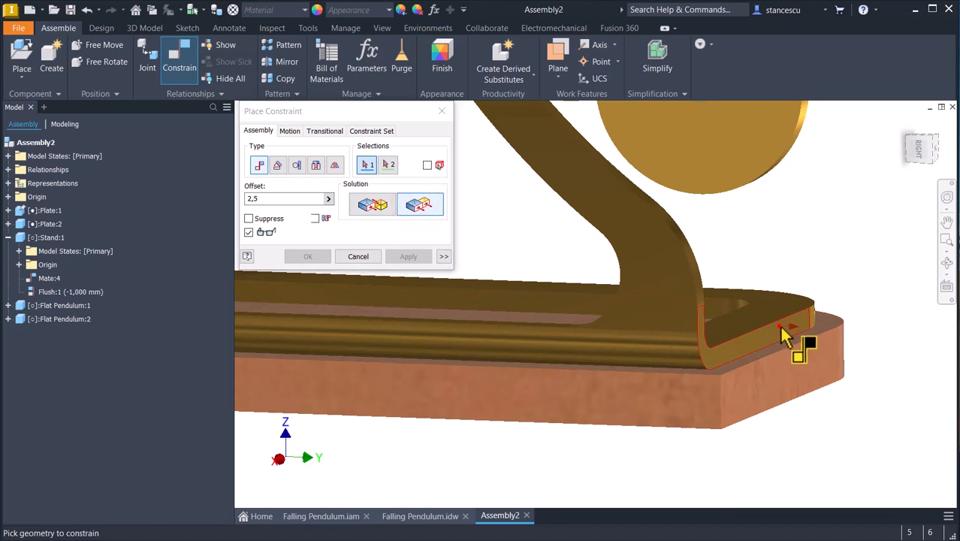
{"action": "left_click", "coordinate": [798, 368]}
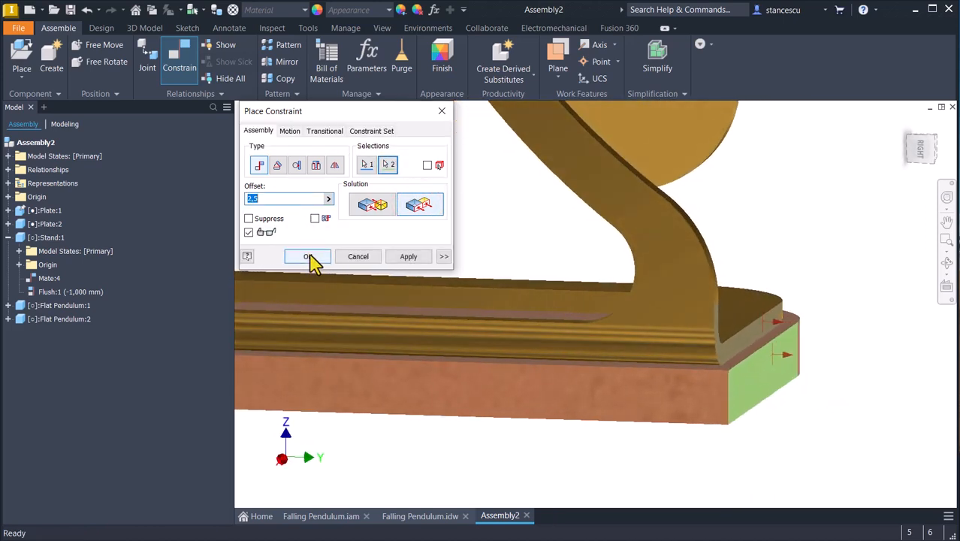
{"action": "left_click", "coordinate": [310, 256]}
Insert the pin of one flat pendulum into the hole at the stand's tip with opposed alignment and 0 mm offset.
{"action": "key", "text": "F6"}
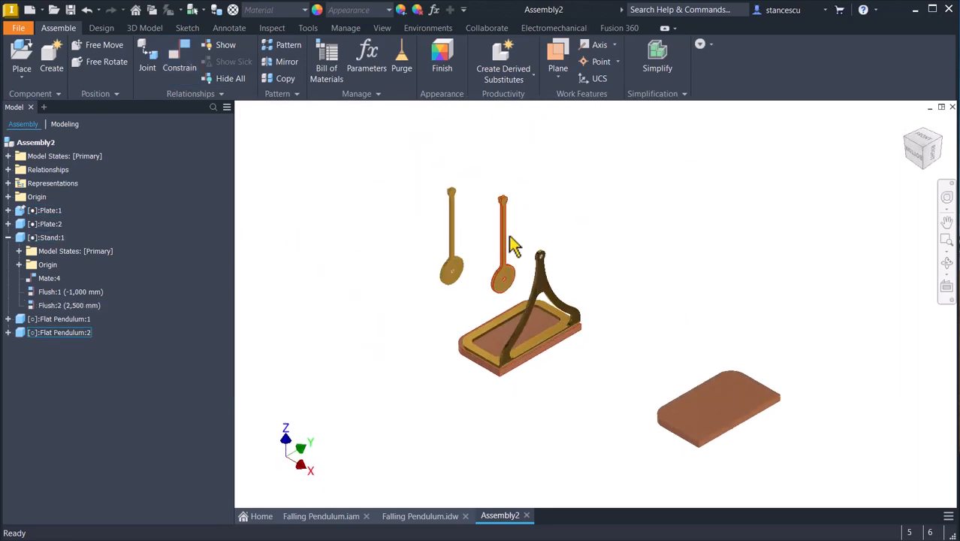
{"action": "scroll", "coordinate": [507, 239], "scroll_direction": "down", "scroll_amount": 3}
{"action": "middle_click_drag", "start_coordinate": [511, 192], "coordinate": [246, 112], "text": "shift"}
{"action": "scroll", "coordinate": [596, 233], "scroll_direction": "down", "scroll_amount": 2}
{"action": "left_click", "coordinate": [173, 60]}
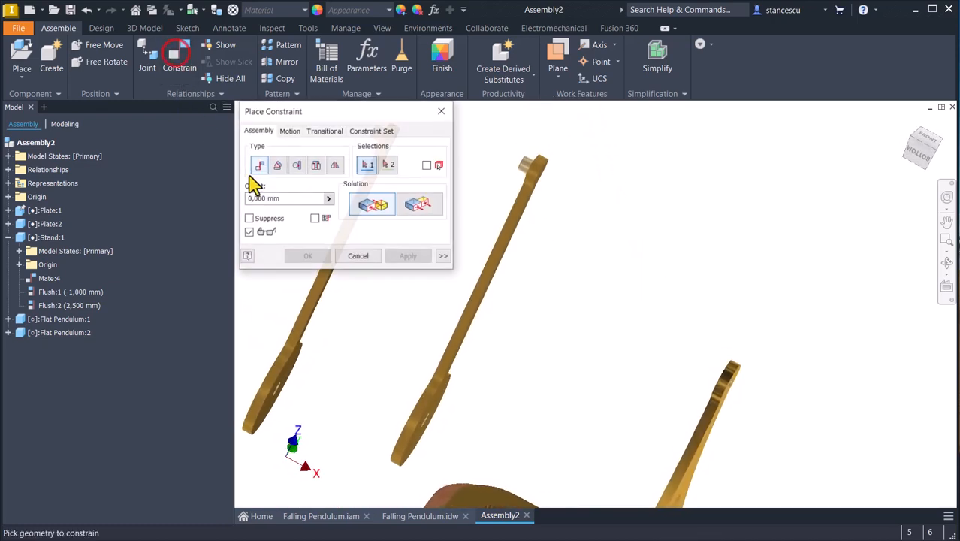
{"action": "middle_click_drag", "start_coordinate": [498, 252], "coordinate": [304, 178], "text": "shift"}
{"action": "left_click", "coordinate": [317, 165]}
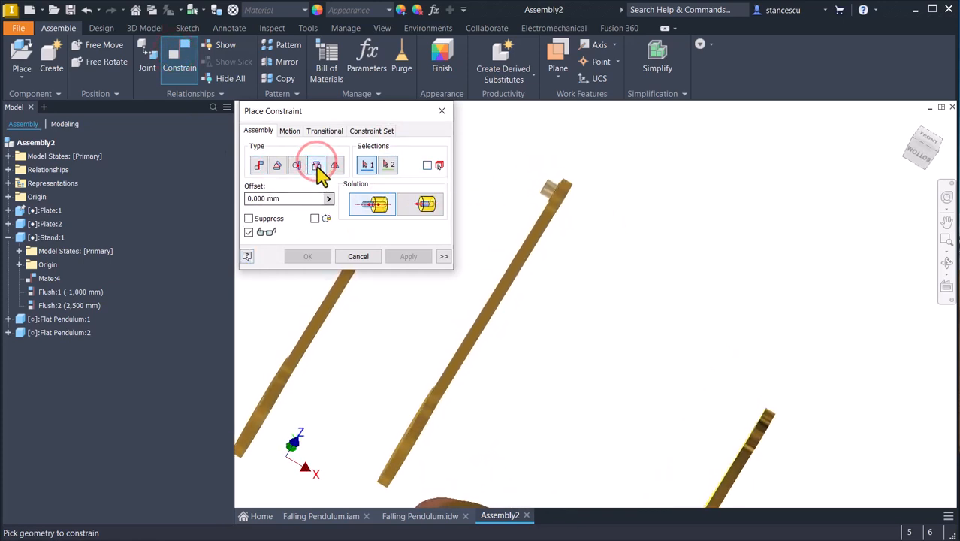
{"action": "scroll", "coordinate": [573, 236], "scroll_direction": "down", "scroll_amount": 8}
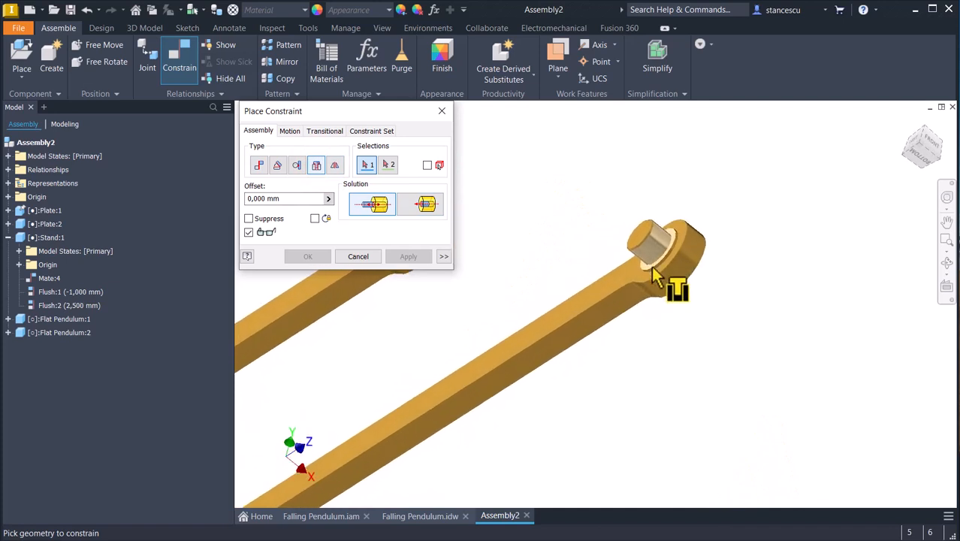
{"action": "left_click", "coordinate": [675, 279]}
{"action": "scroll", "coordinate": [707, 293], "scroll_direction": "up", "scroll_amount": 6}
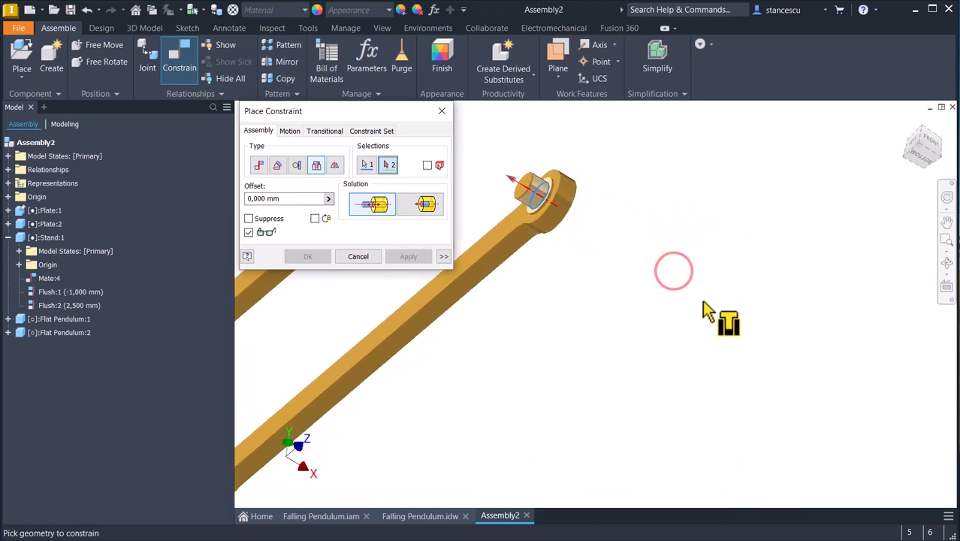
{"action": "scroll", "coordinate": [717, 347], "scroll_direction": "down", "scroll_amount": 4}
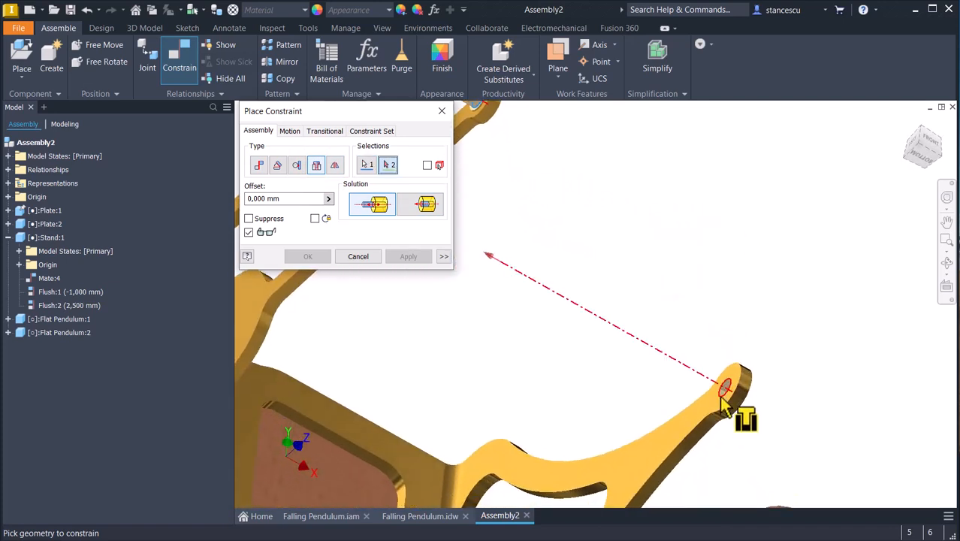
{"action": "left_click", "coordinate": [729, 398]}
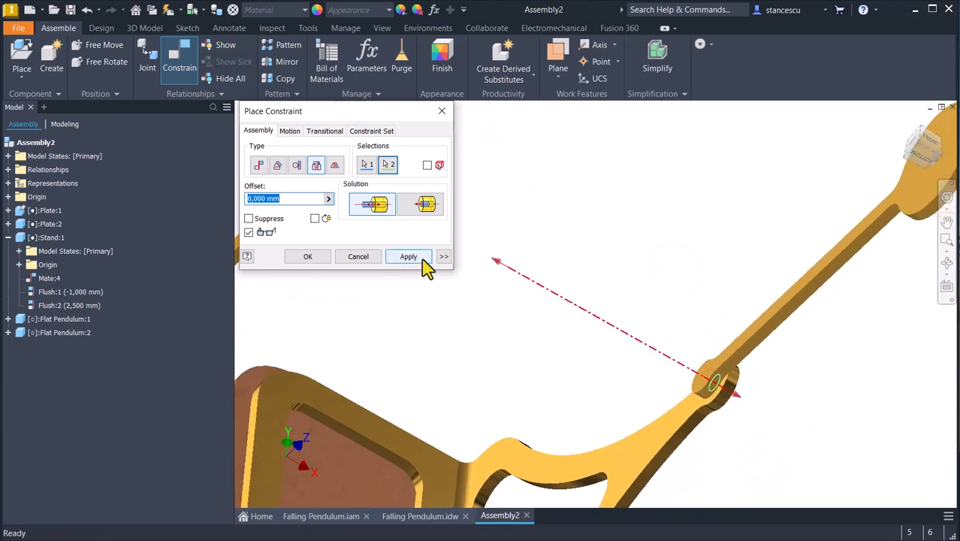
{"action": "left_click", "coordinate": [422, 256]}
Insert the pin of the other flat pendulum into the disc hole of the mounted pendulum with opposed alignment and 0 mm offset.
{"action": "scroll", "coordinate": [405, 303], "scroll_direction": "up", "scroll_amount": 4}
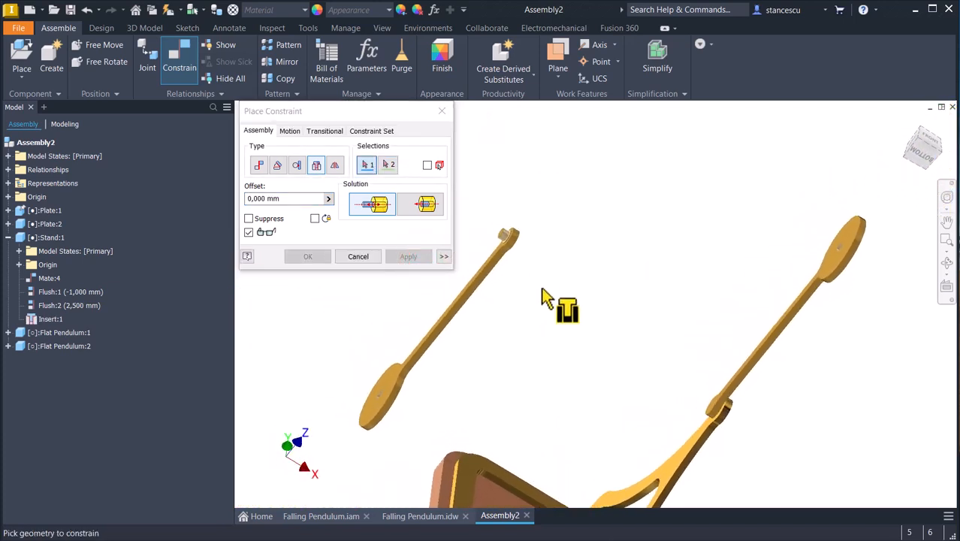
{"action": "scroll", "coordinate": [541, 293], "scroll_direction": "down", "scroll_amount": 3}
{"action": "scroll", "coordinate": [543, 302], "scroll_direction": "down", "scroll_amount": 3}
{"action": "middle_click_drag", "start_coordinate": [542, 302], "coordinate": [612, 337], "text": "shift"}
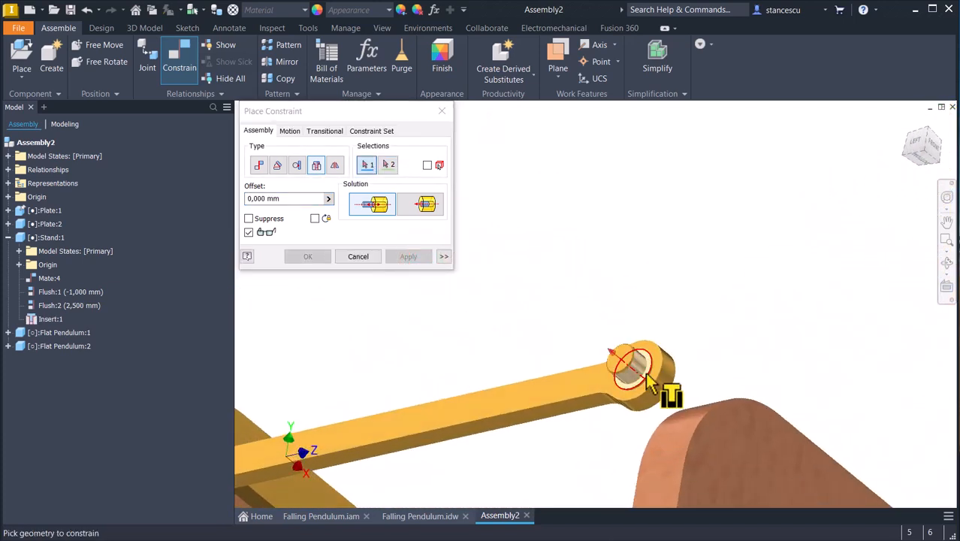
{"action": "left_click", "coordinate": [645, 375]}
{"action": "scroll", "coordinate": [648, 345], "scroll_direction": "up", "scroll_amount": 4}
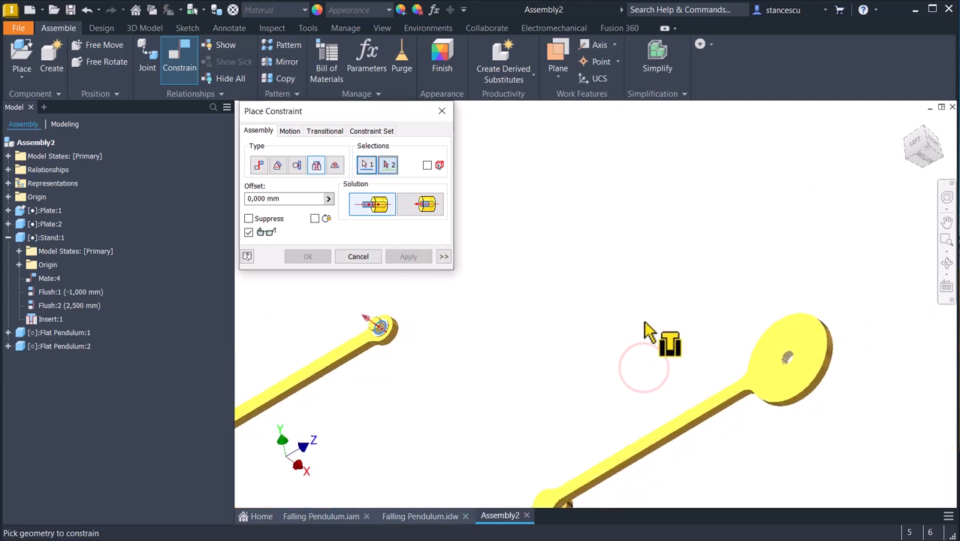
{"action": "left_click", "coordinate": [754, 353]}
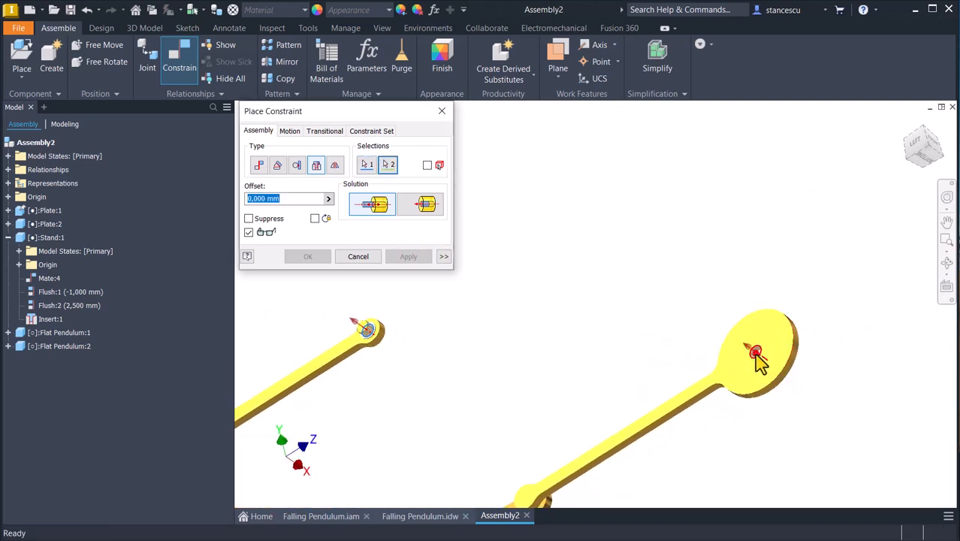
{"action": "left_click", "coordinate": [307, 256]}
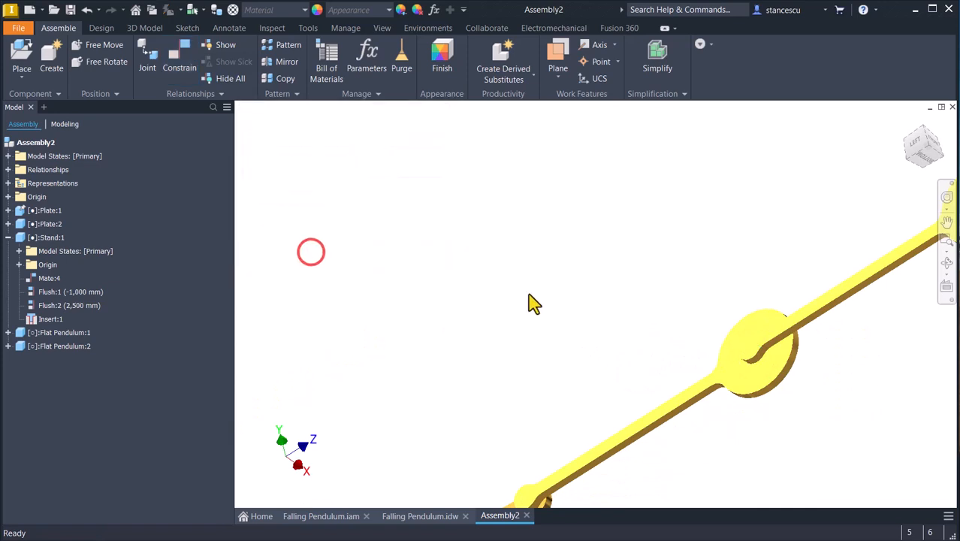
Examine the tilt angles of both pendulums in the Falling Pendulum drawing, and return to the assembly.
{"action": "key", "text": "F6"}
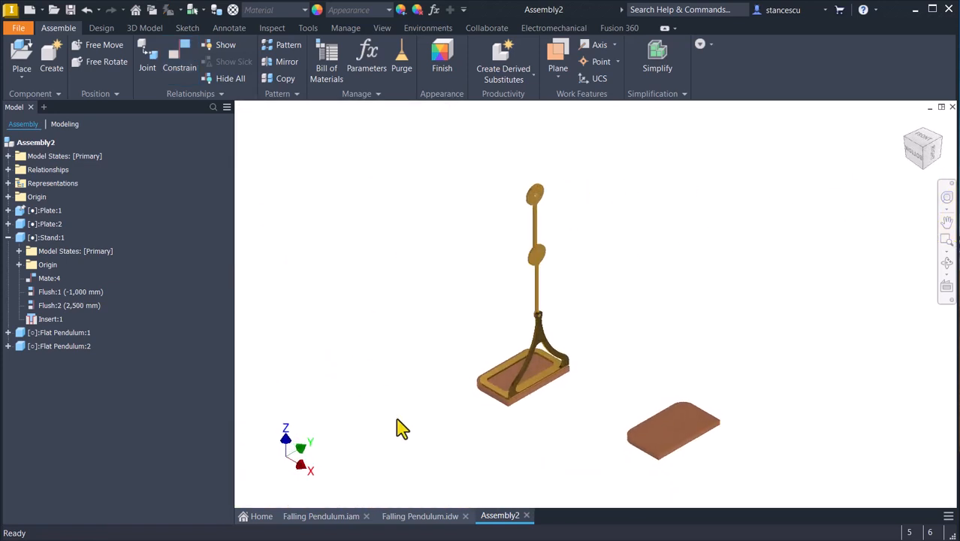
{"action": "left_click", "coordinate": [413, 516]}
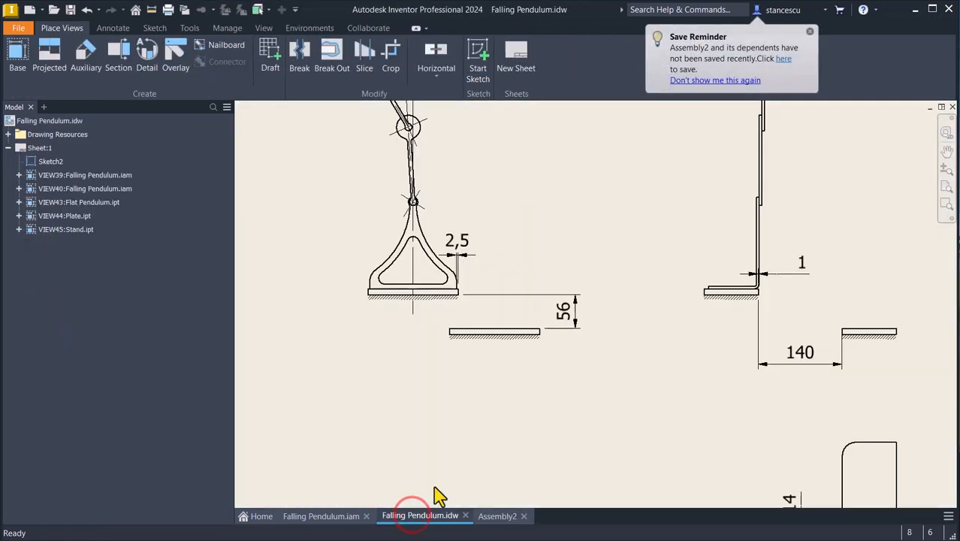
{"action": "middle_click_drag", "start_coordinate": [326, 251], "coordinate": [340, 392]}
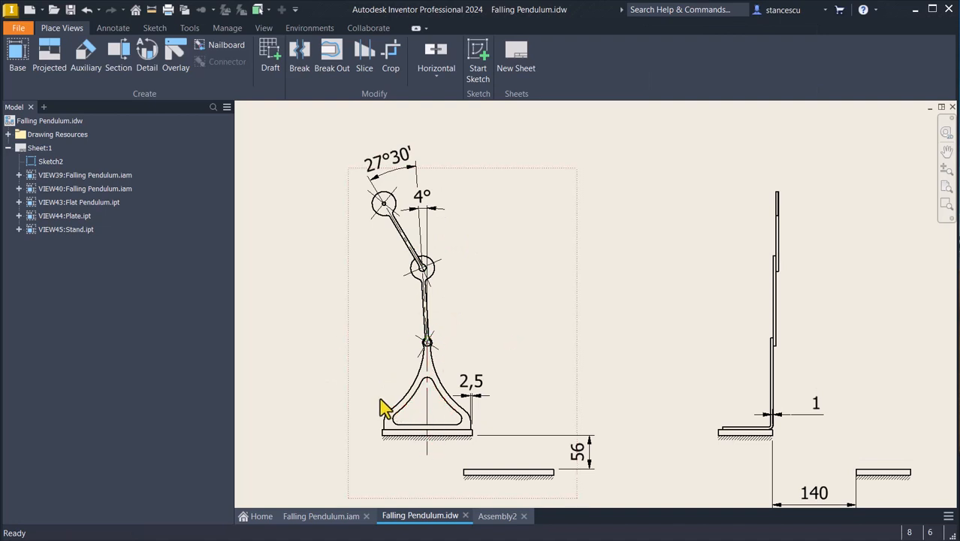
{"action": "left_click", "coordinate": [489, 516]}
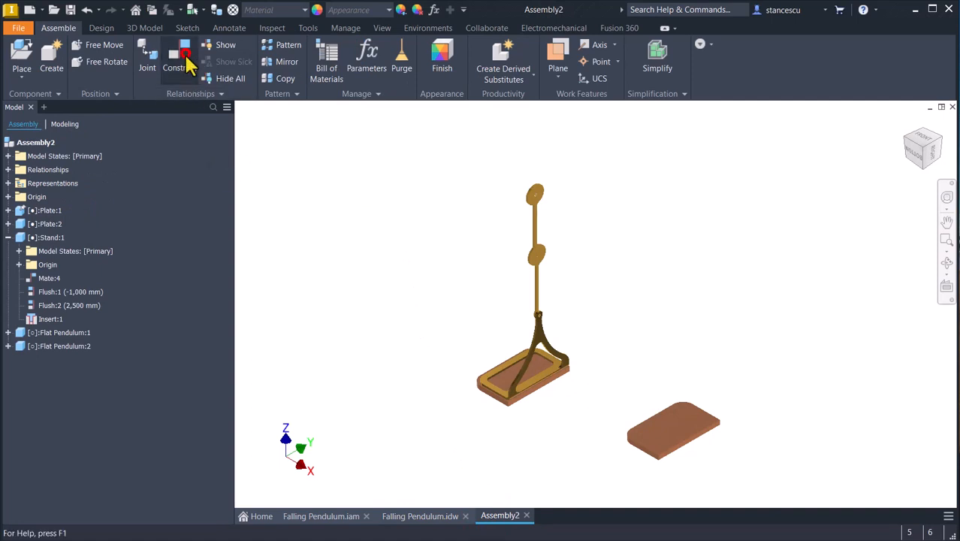
{"action": "left_click", "coordinate": [187, 63]}
{"action": "left_click", "coordinate": [278, 167]}
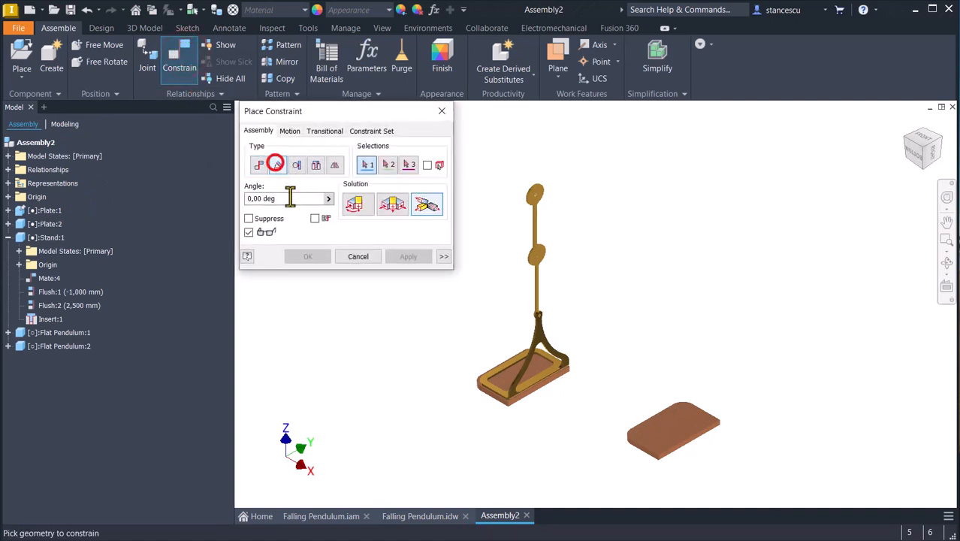
{"action": "left_click", "coordinate": [356, 204]}
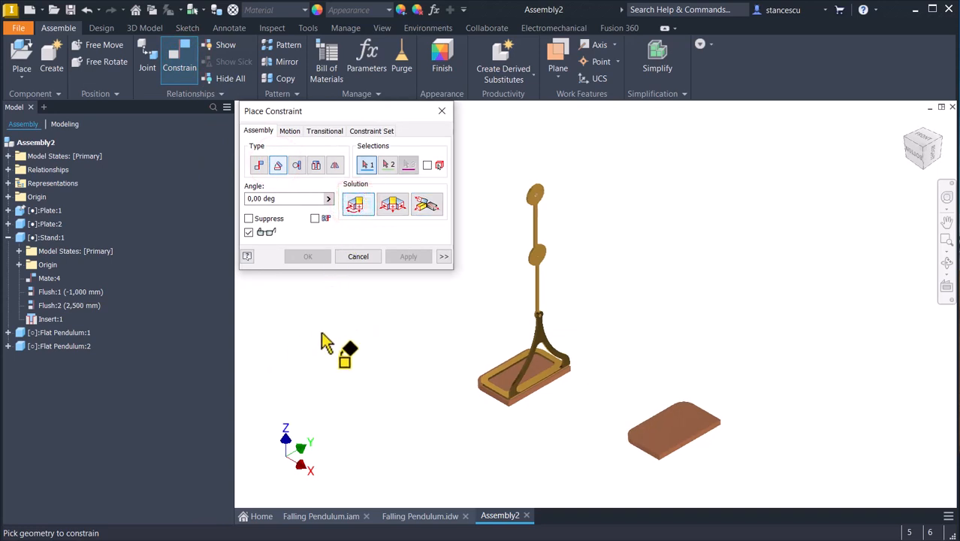
{"action": "scroll", "coordinate": [593, 322], "scroll_direction": "up", "scroll_amount": 5}
{"action": "scroll", "coordinate": [637, 280], "scroll_direction": "up", "scroll_amount": 3}
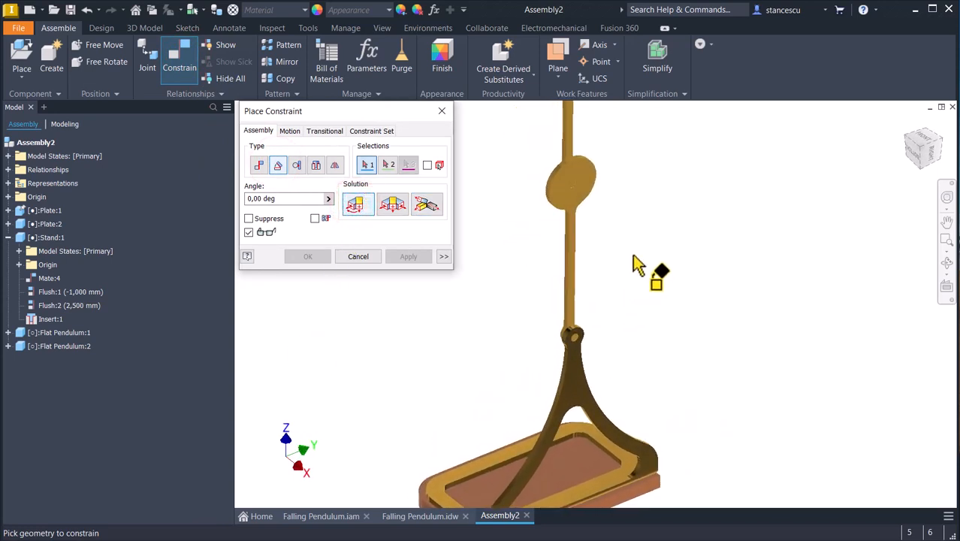
{"action": "left_click", "coordinate": [9, 332]}
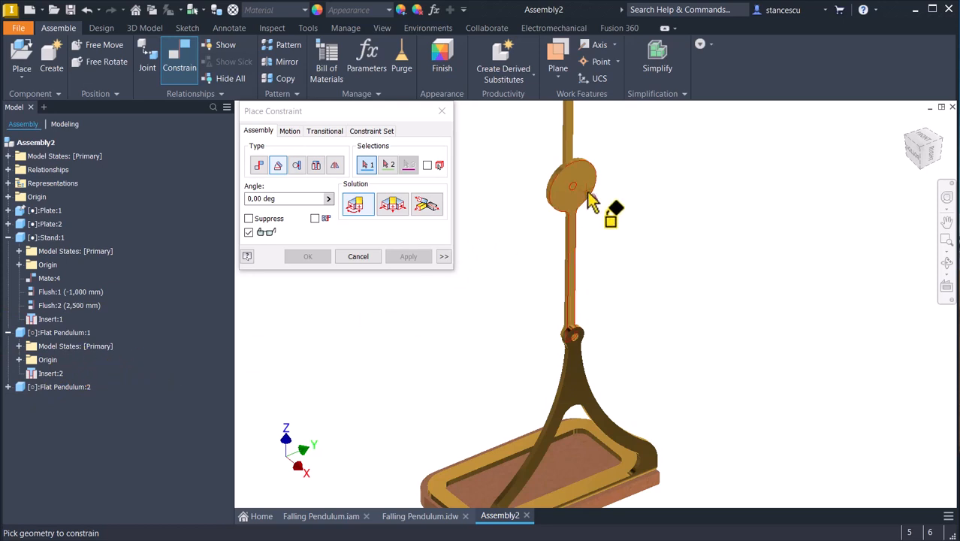
{"action": "mouse_move", "coordinate": [589, 193]}
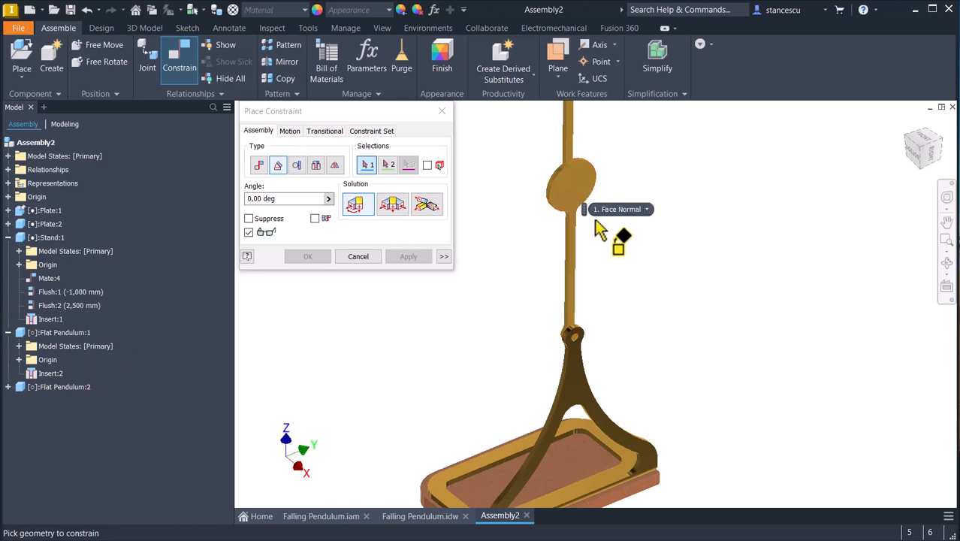
{"action": "left_click", "coordinate": [359, 260]}
Identify the lower flat pendulum in the model tree and list the origin planes of that pendulum and the stand.
{"action": "left_click", "coordinate": [568, 185]}
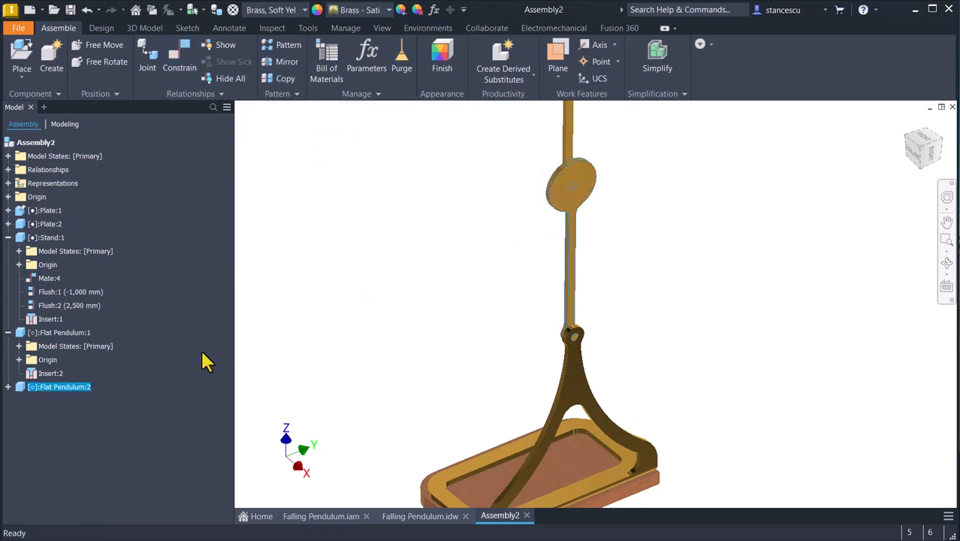
{"action": "left_click", "coordinate": [332, 309]}
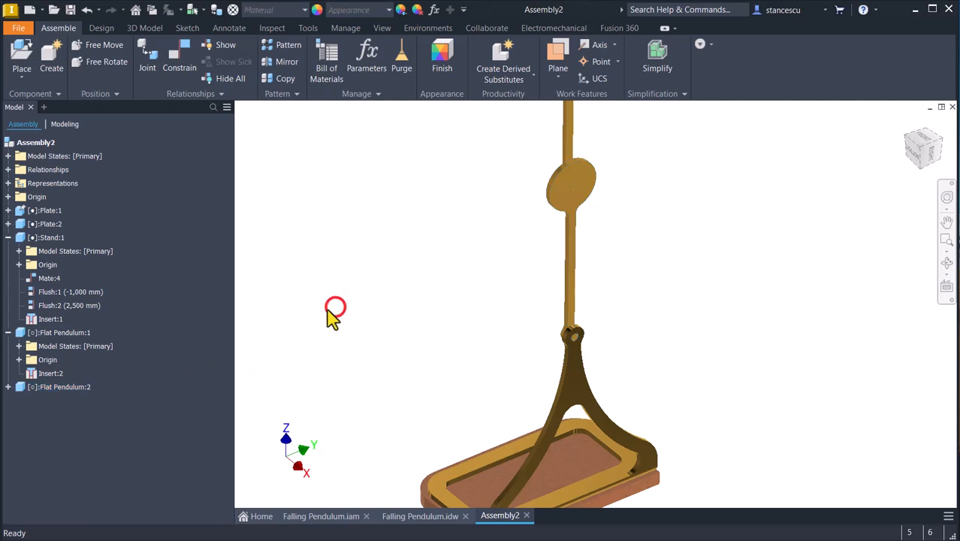
{"action": "left_click", "coordinate": [586, 197]}
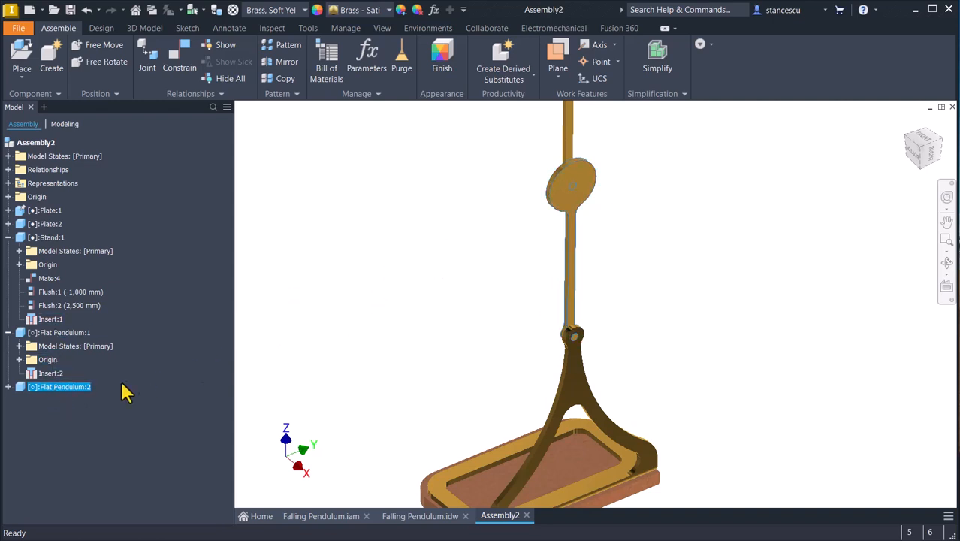
{"action": "left_click", "coordinate": [8, 387]}
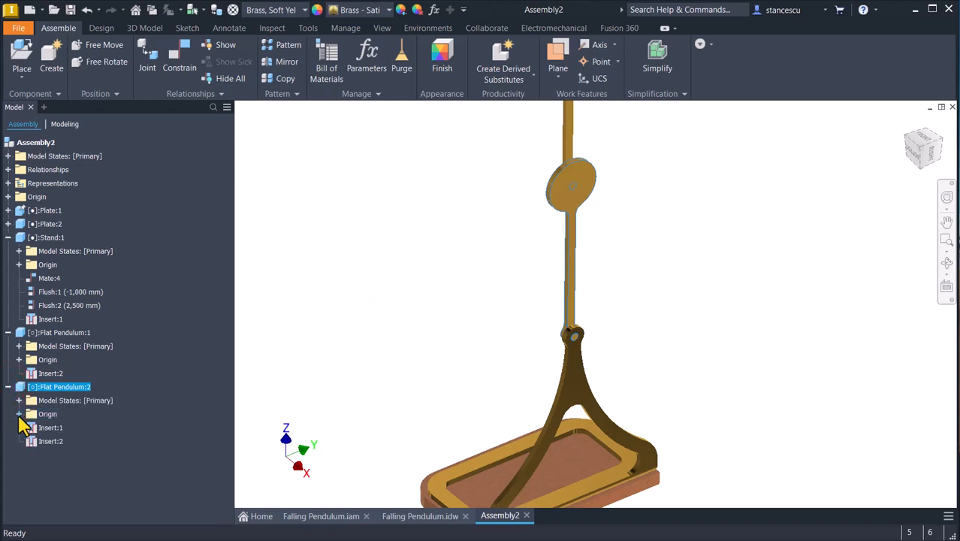
{"action": "left_click", "coordinate": [19, 414]}
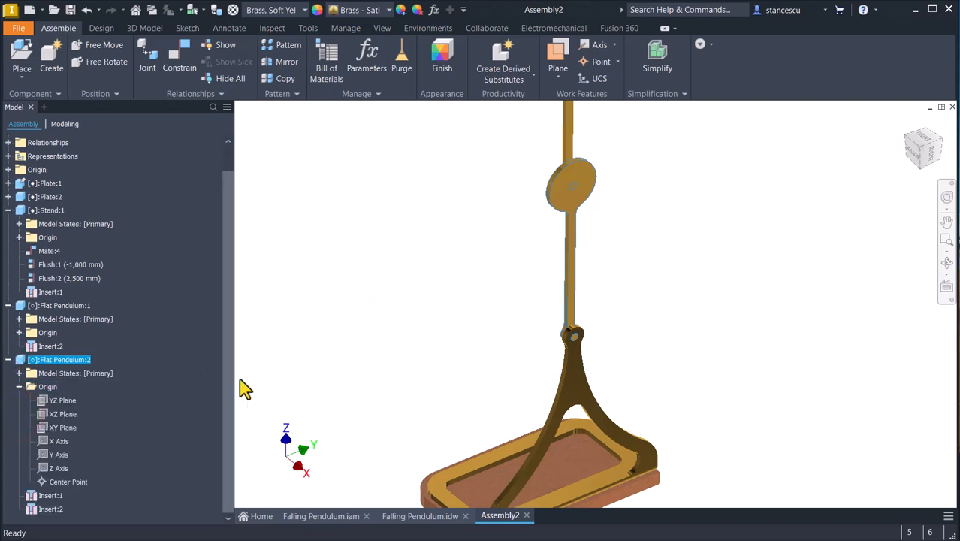
{"action": "left_click", "coordinate": [18, 238]}
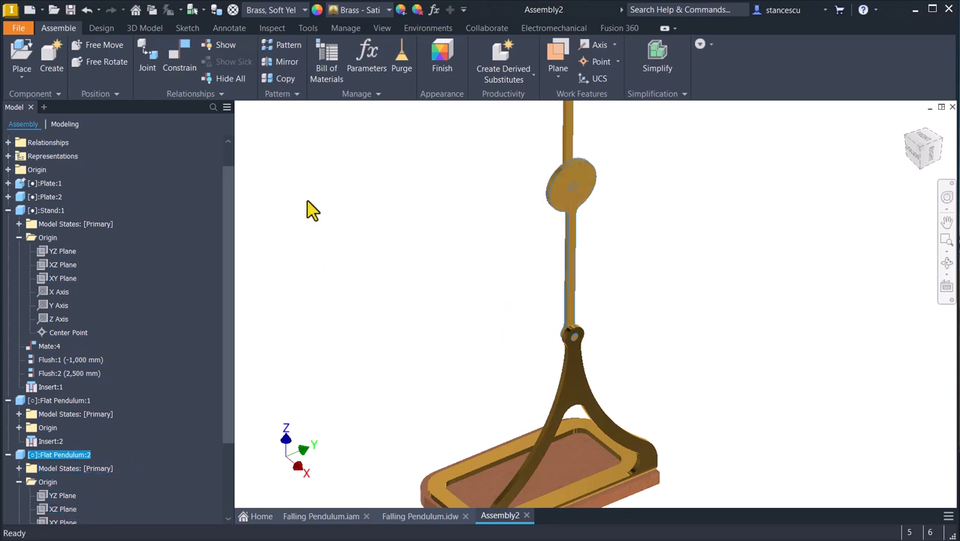
Constrain the lower flat pendulum's XZ plane to the stand's XZ plane with a directed angle of -4 degrees.
{"action": "left_click", "coordinate": [178, 66]}
{"action": "left_click", "coordinate": [277, 165]}
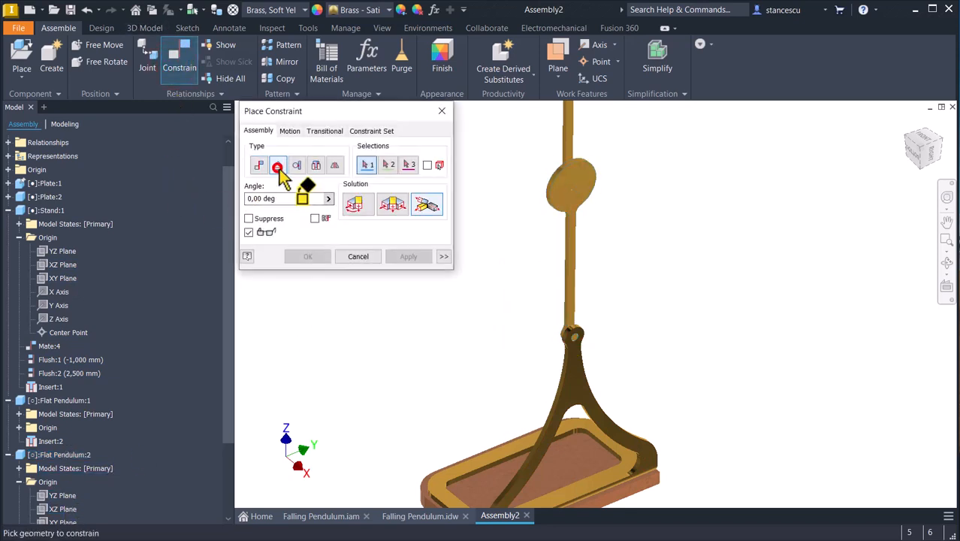
{"action": "left_click", "coordinate": [359, 204]}
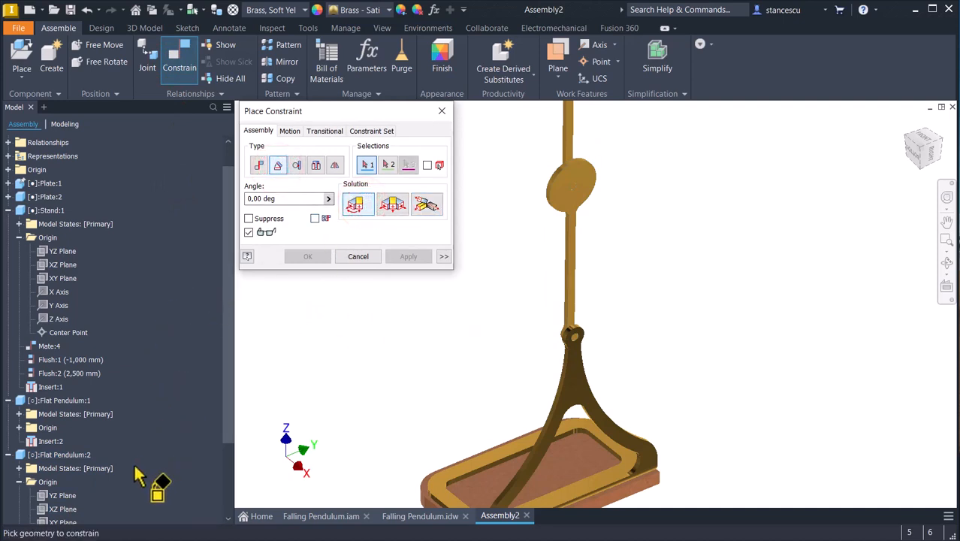
{"action": "left_click", "coordinate": [277, 197]}
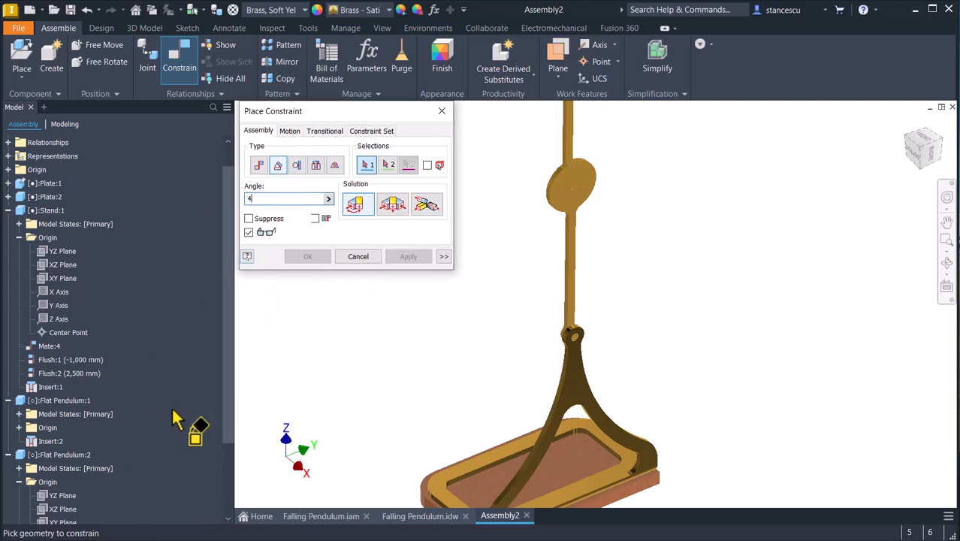
{"action": "left_click", "coordinate": [55, 509]}
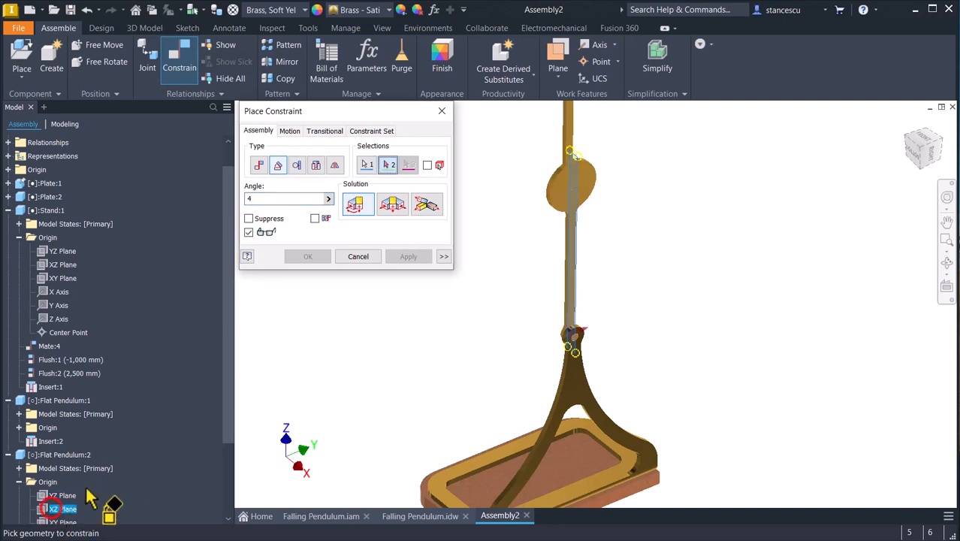
{"action": "left_click", "coordinate": [60, 264]}
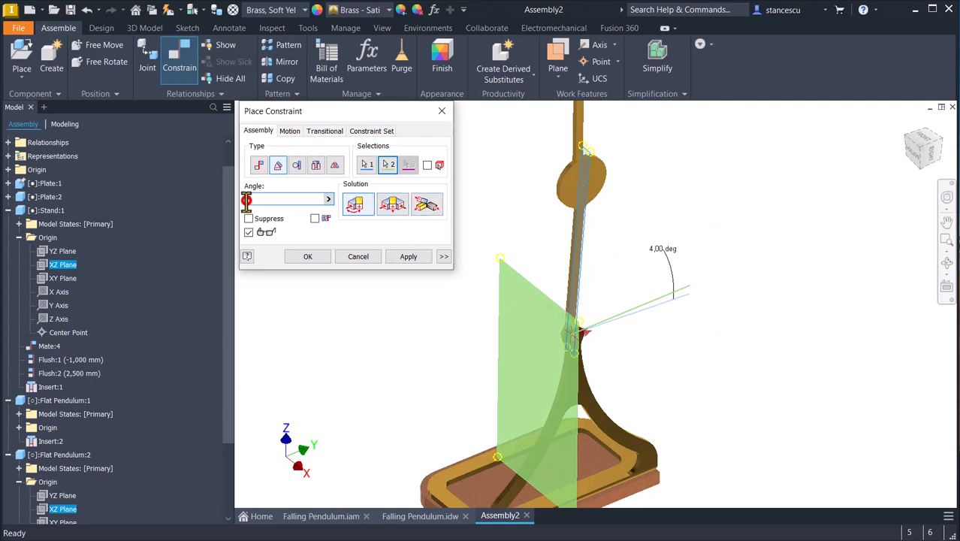
{"action": "type", "text": "4"}
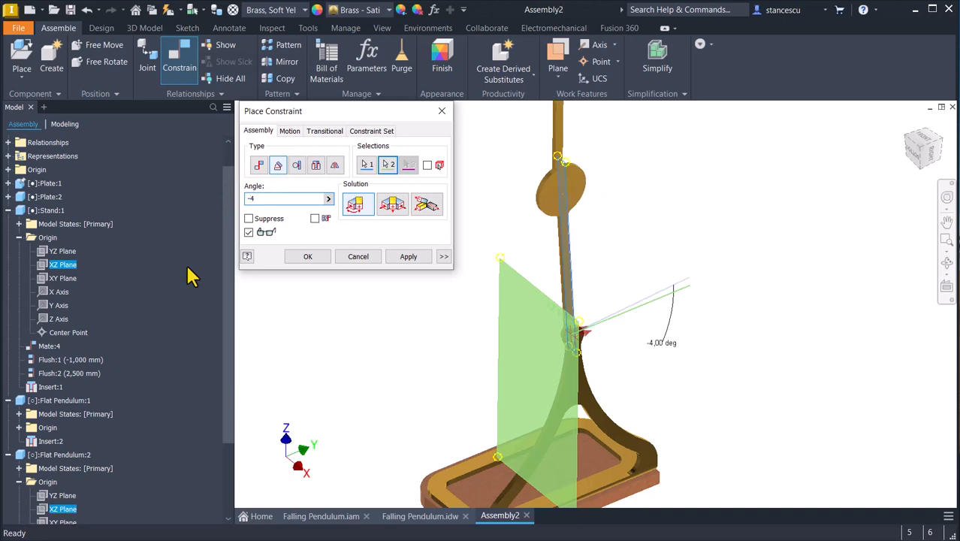
{"action": "left_click", "coordinate": [308, 256]}
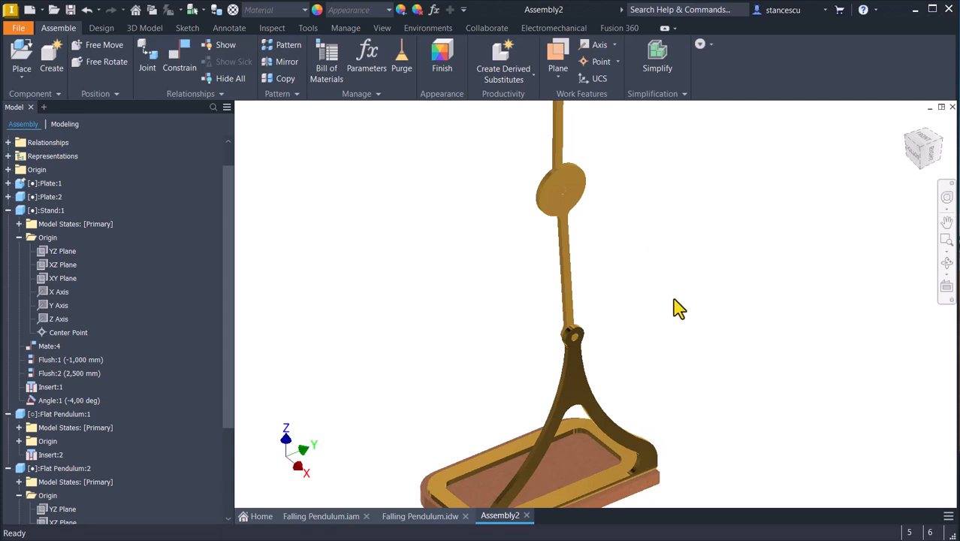
Test whether the stand can still move, and swing the upper flat pendulum into a tilt towards the lower pendulum's leaning side.
{"action": "left_click_drag", "start_coordinate": [575, 390], "coordinate": [492, 477]}
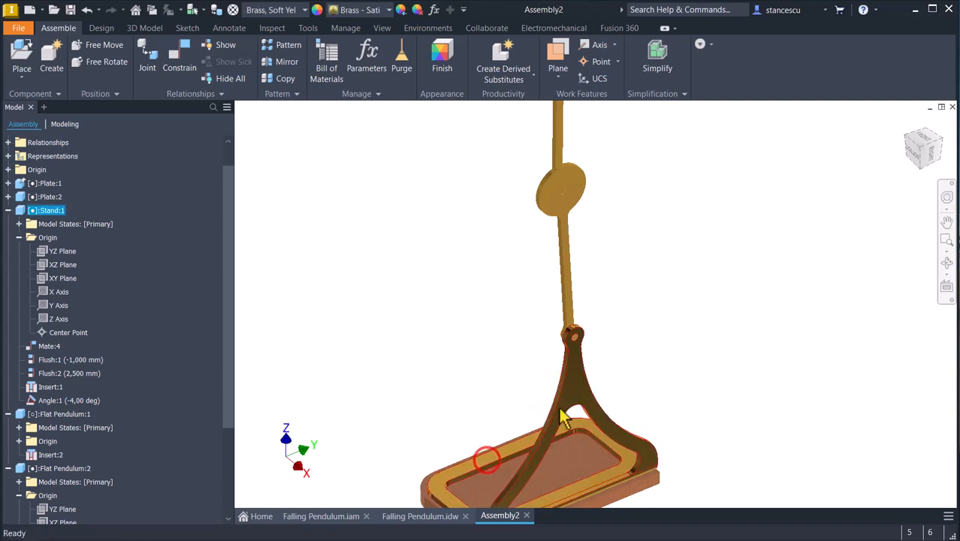
{"action": "mouse_move", "coordinate": [577, 390]}
{"action": "left_mouse_down"}
{"action": "mouse_move", "coordinate": [598, 405]}
{"action": "mouse_move", "coordinate": [573, 384]}
{"action": "left_mouse_up"}
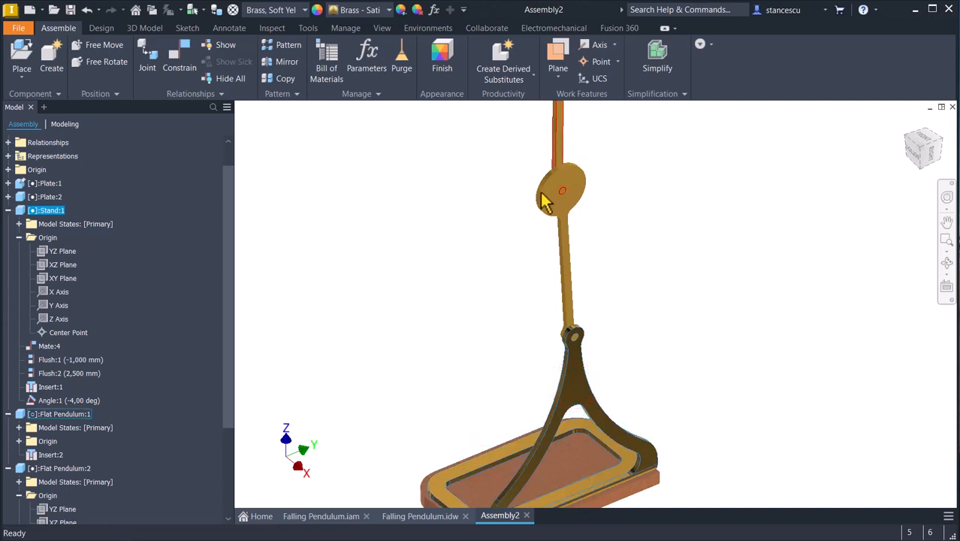
{"action": "middle_click_drag", "start_coordinate": [649, 177], "coordinate": [671, 269]}
{"action": "left_click", "coordinate": [631, 167]}
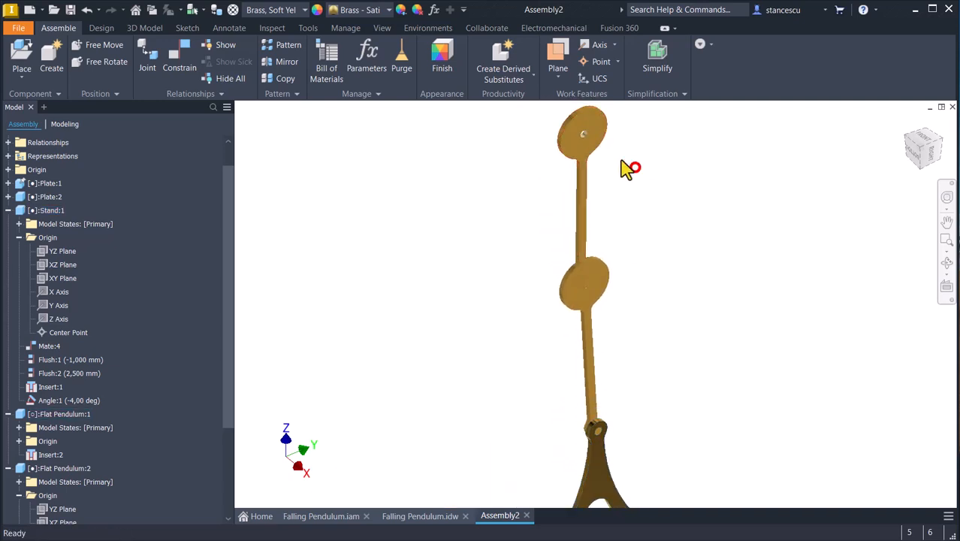
{"action": "left_click_drag", "start_coordinate": [574, 141], "coordinate": [555, 221]}
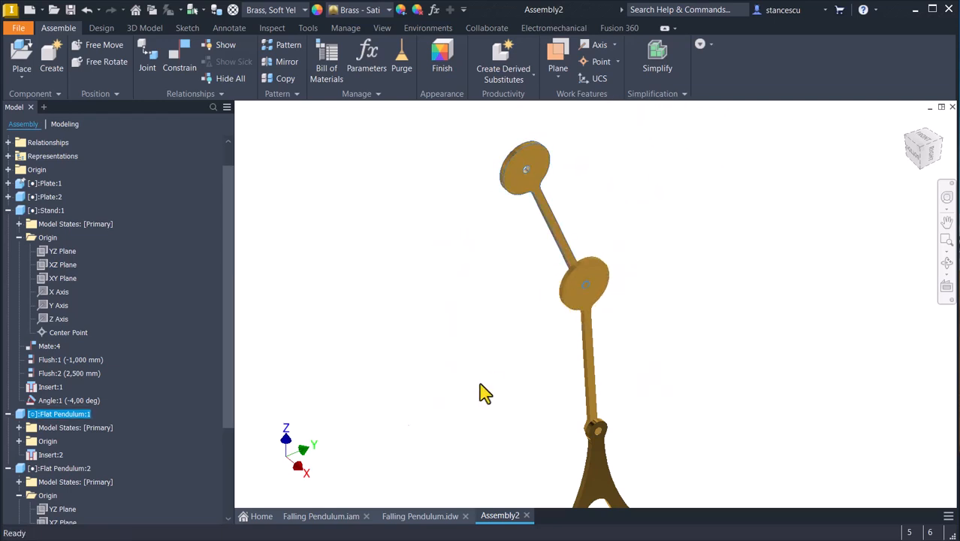
Check the upper pendulum's tilt in the drawing and constrain its XZ plane to the lower pendulum's XZ plane with a directed angle of -27,5 degrees.
{"action": "left_click", "coordinate": [420, 516]}
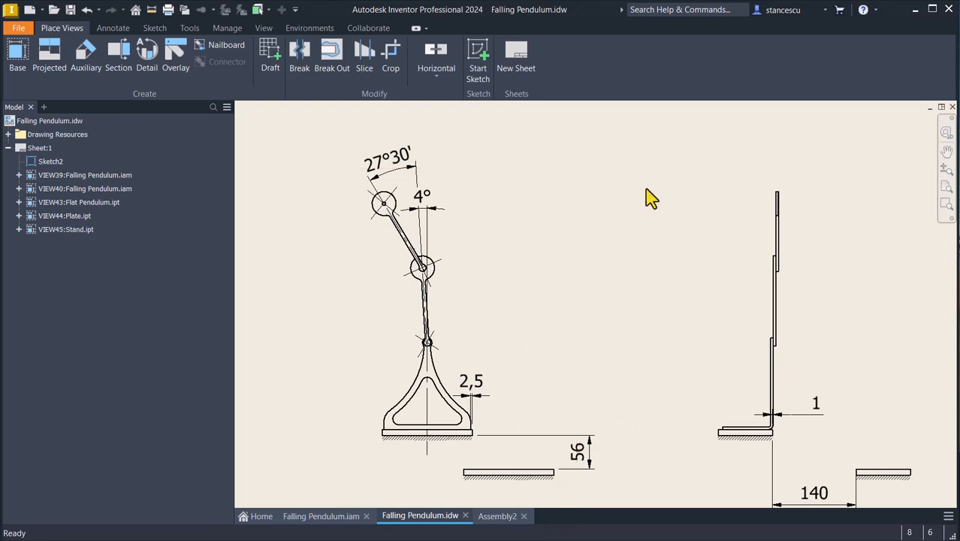
{"action": "left_click", "coordinate": [497, 517]}
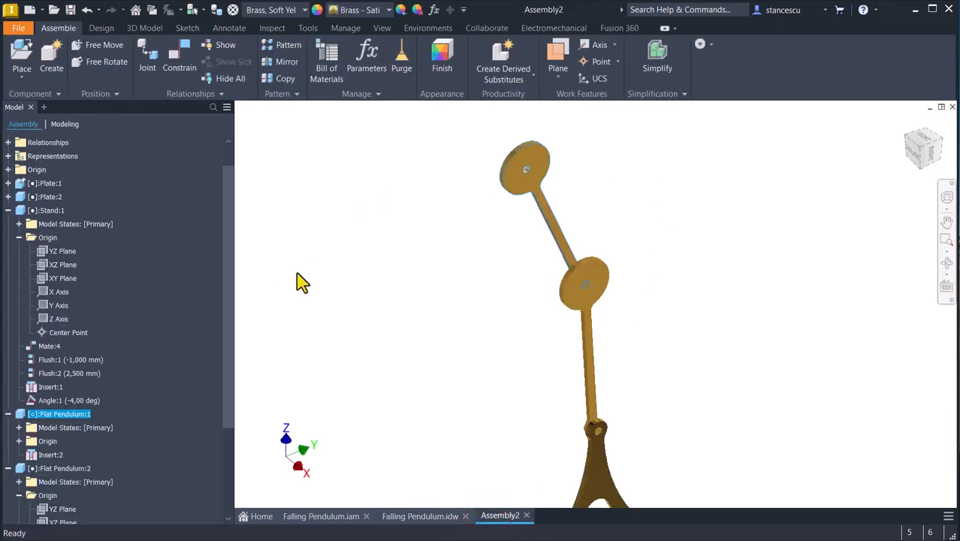
{"action": "left_click", "coordinate": [174, 53]}
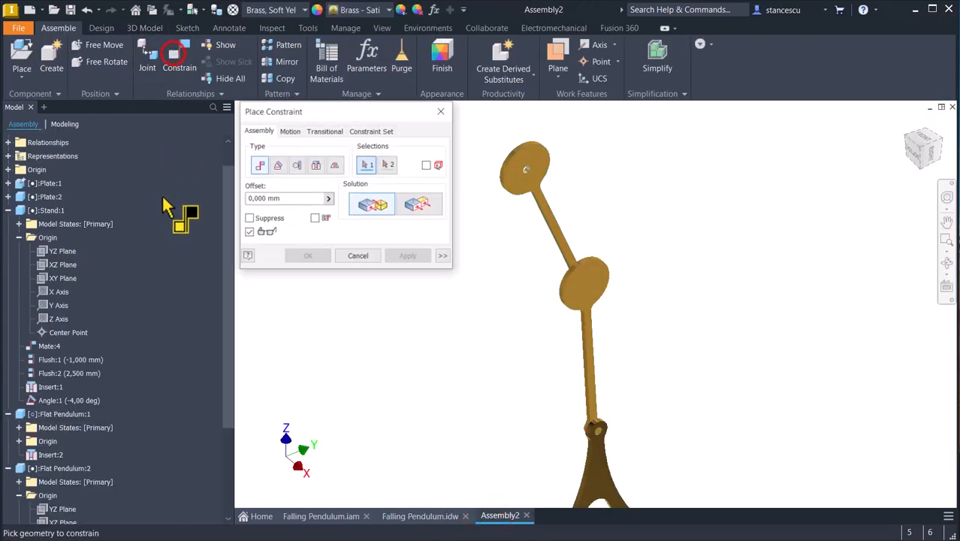
{"action": "left_click", "coordinate": [277, 165]}
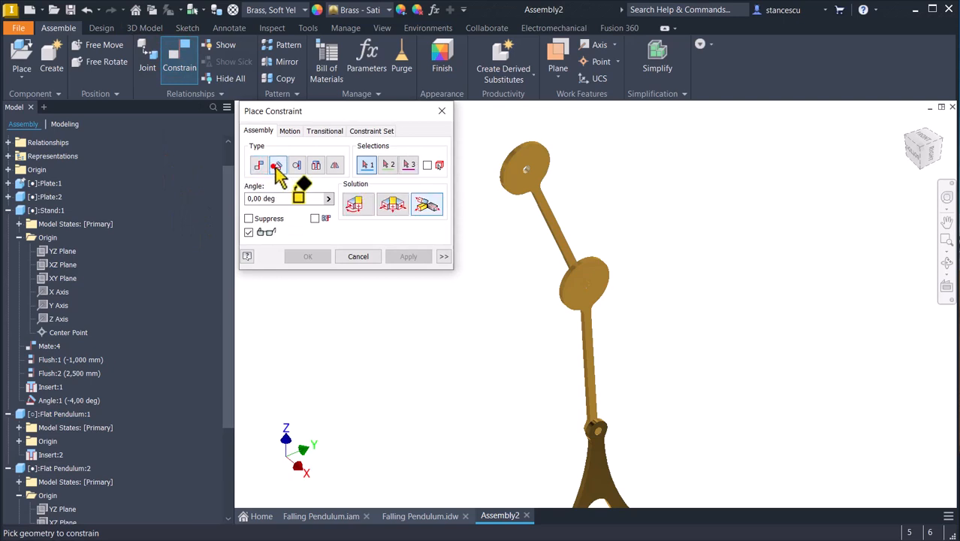
{"action": "left_click", "coordinate": [357, 209]}
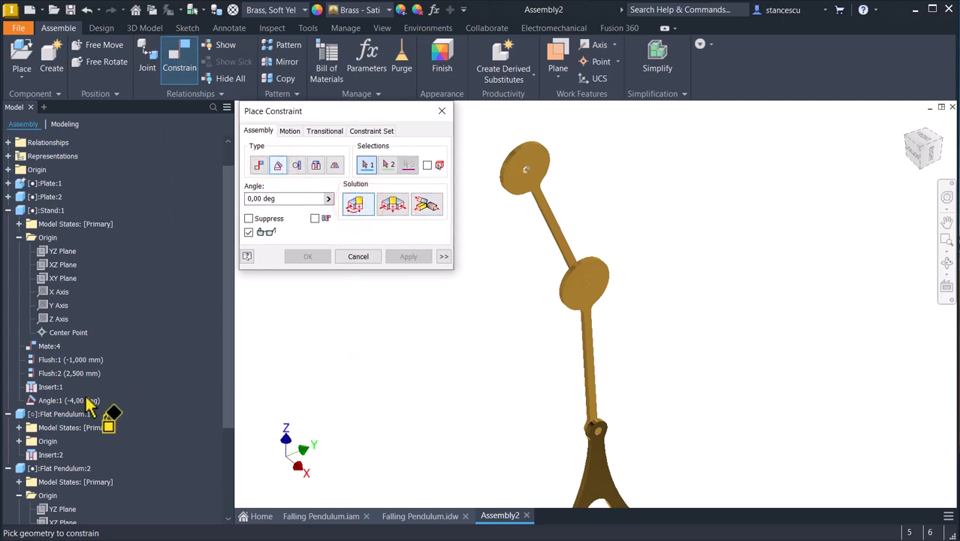
{"action": "scroll", "coordinate": [88, 406], "scroll_direction": "down", "scroll_amount": 5}
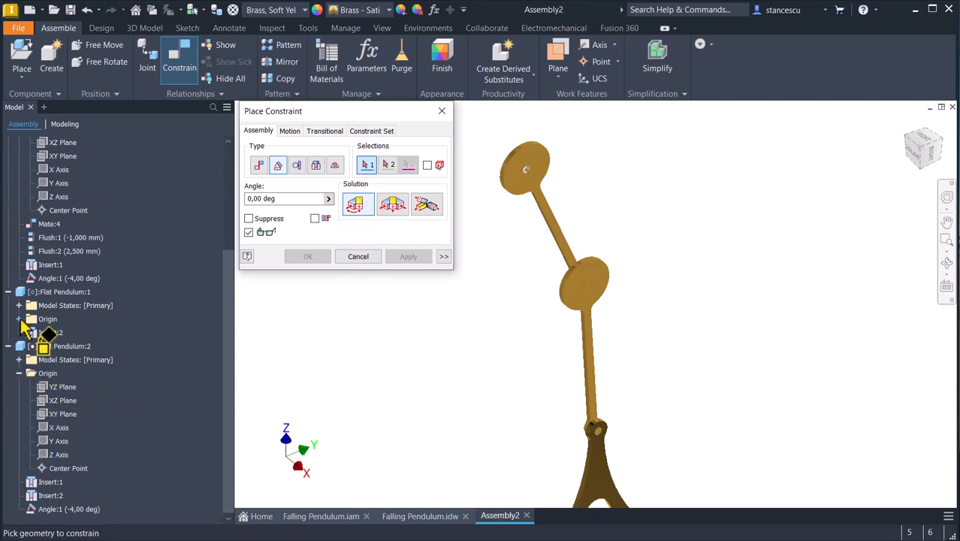
{"action": "left_click", "coordinate": [19, 318]}
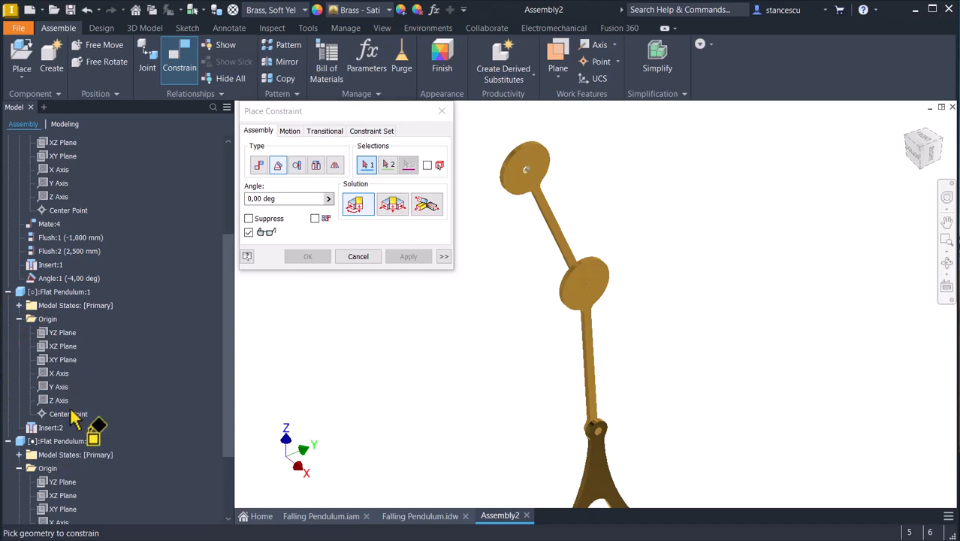
{"action": "left_click", "coordinate": [60, 348]}
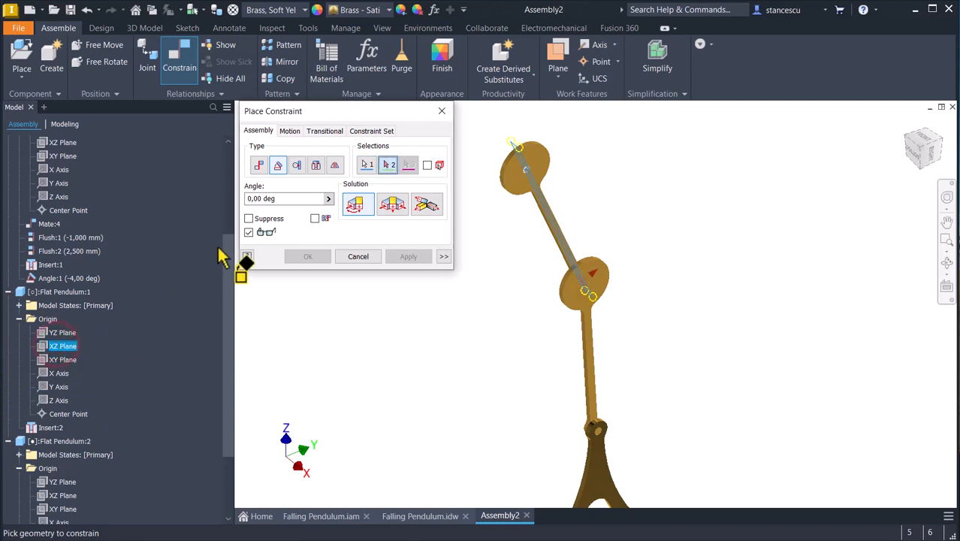
{"action": "left_click", "coordinate": [295, 197]}
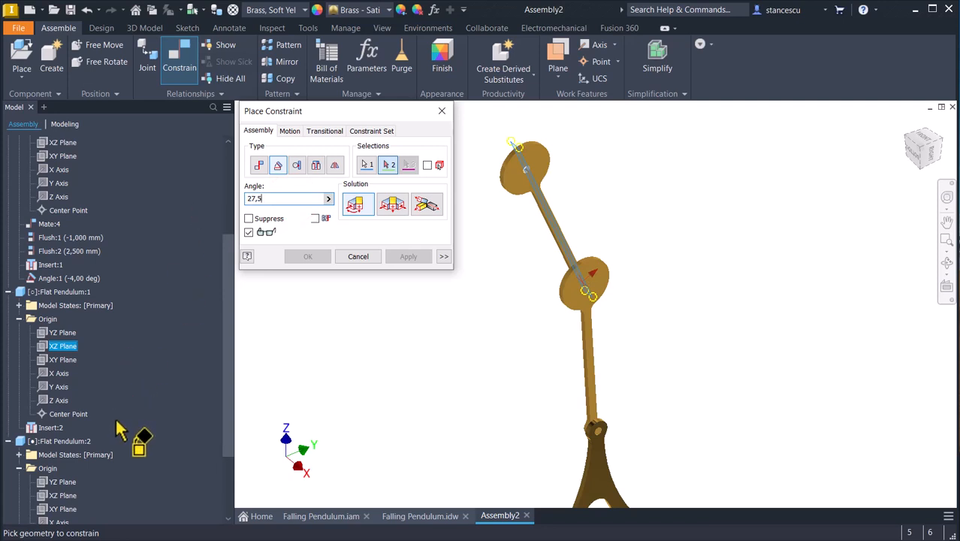
{"action": "left_click", "coordinate": [57, 496]}
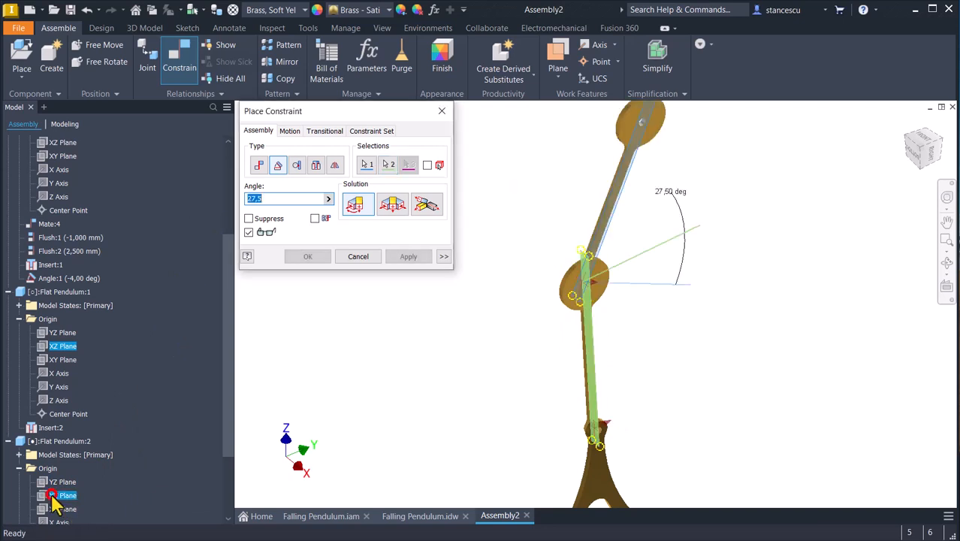
{"action": "left_click", "coordinate": [247, 198]}
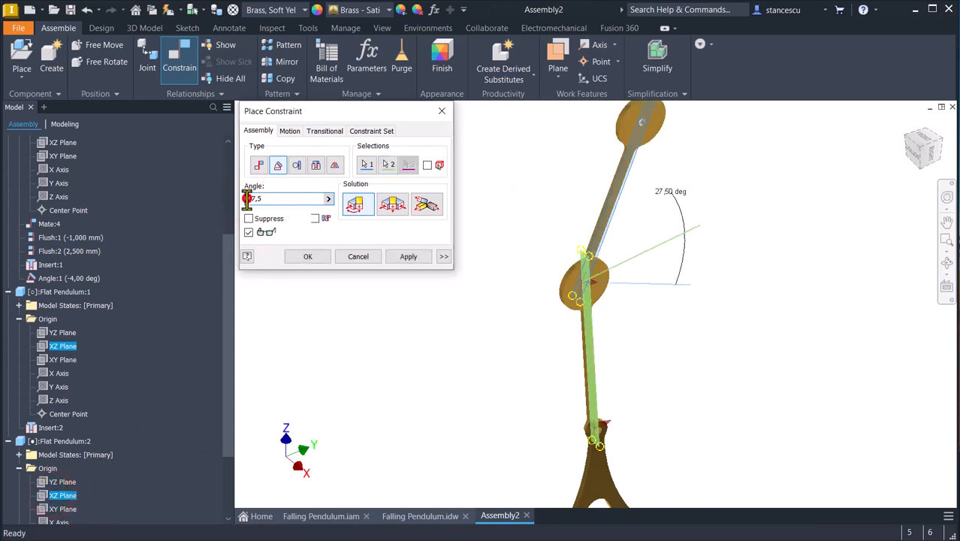
{"action": "type", "text": "-"}
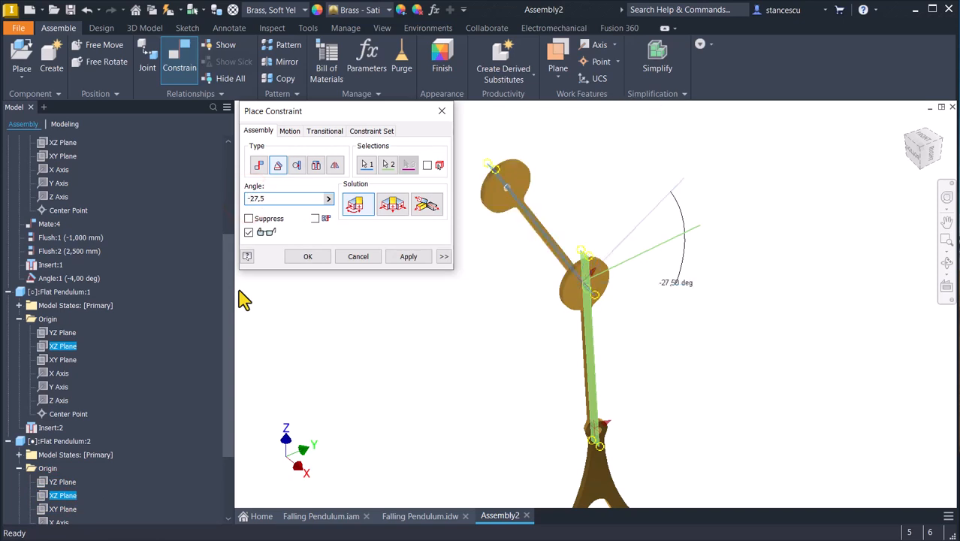
{"action": "left_click", "coordinate": [313, 257]}
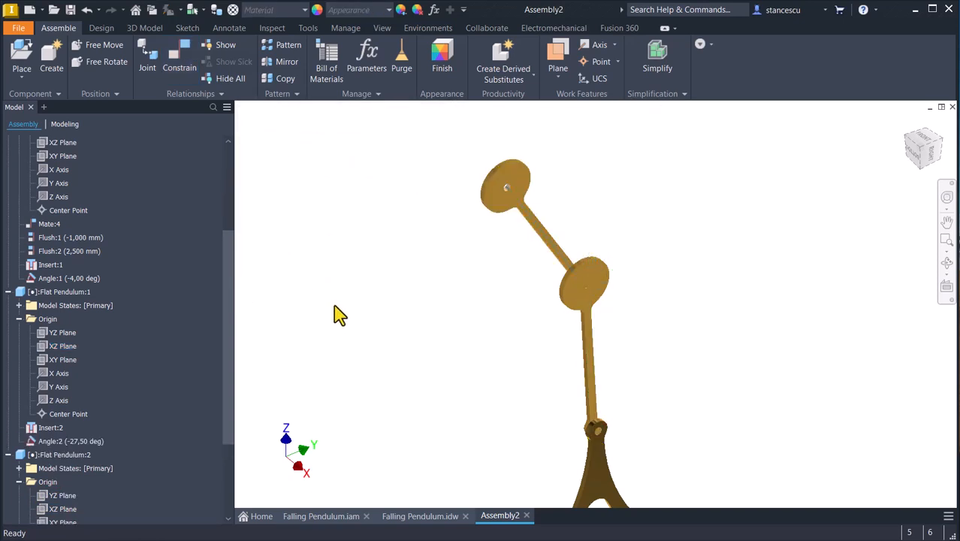
Show the whole assembly in the home view, collapse the model tree and save the assembly as Assembly2.iam.
{"action": "key", "text": "F6"}
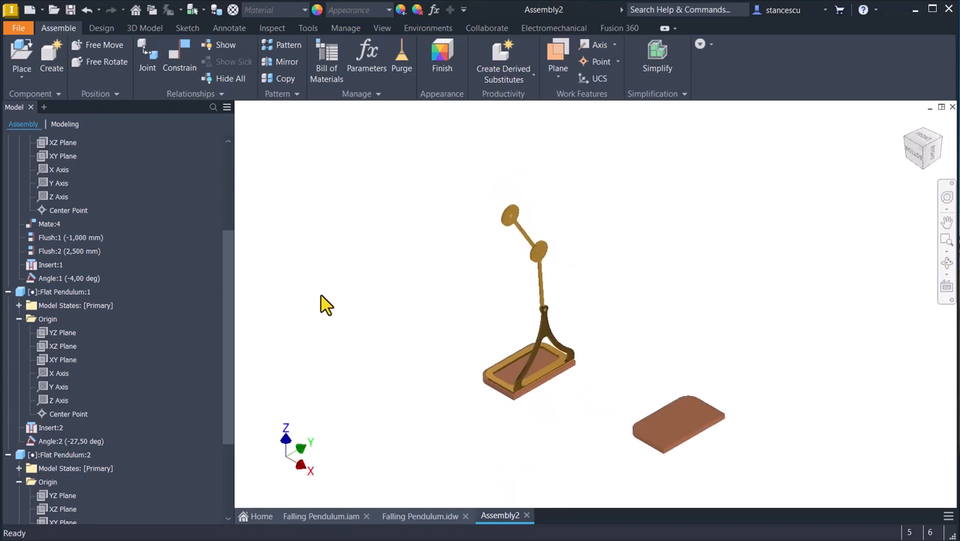
{"action": "left_click_drag", "start_coordinate": [230, 275], "coordinate": [246, 156]}
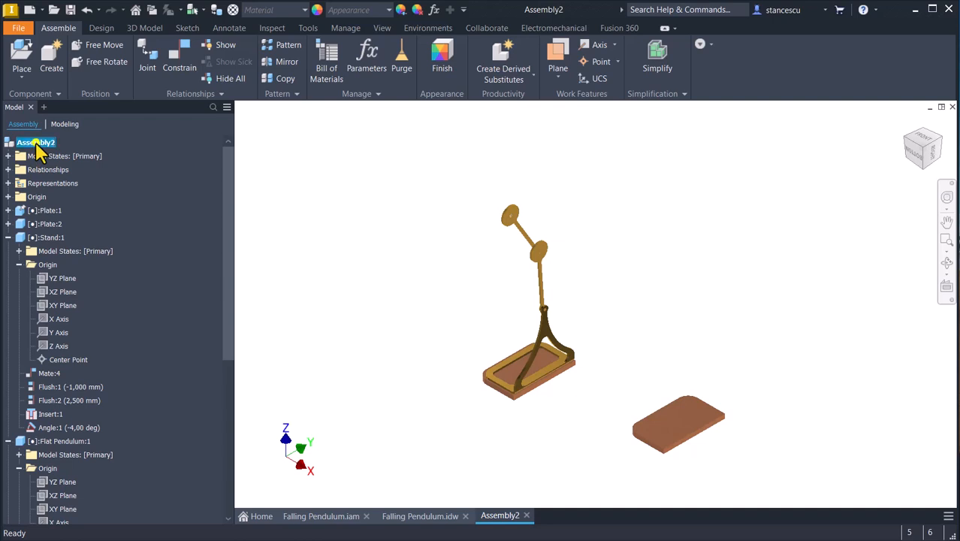
{"action": "right_click", "coordinate": [35, 143]}
{"action": "left_click", "coordinate": [77, 304]}
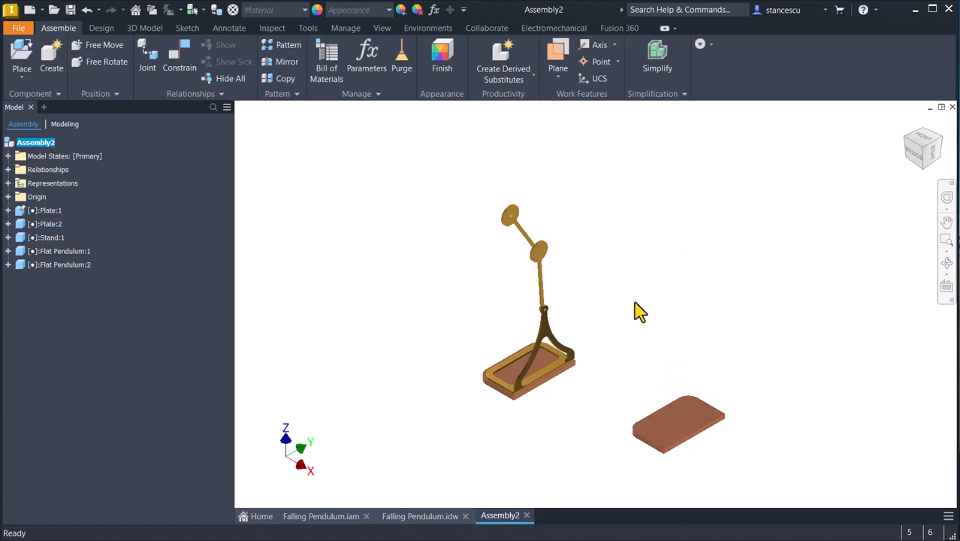
{"action": "key", "text": "ctrl+s"}
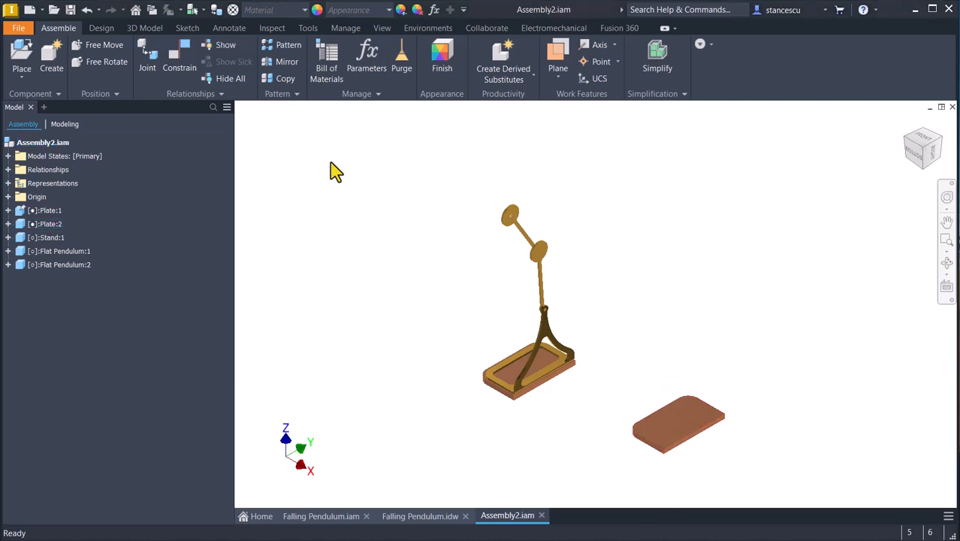
Open the assembly in the Dynamic Simulation environment.
{"action": "left_click", "coordinate": [337, 195]}
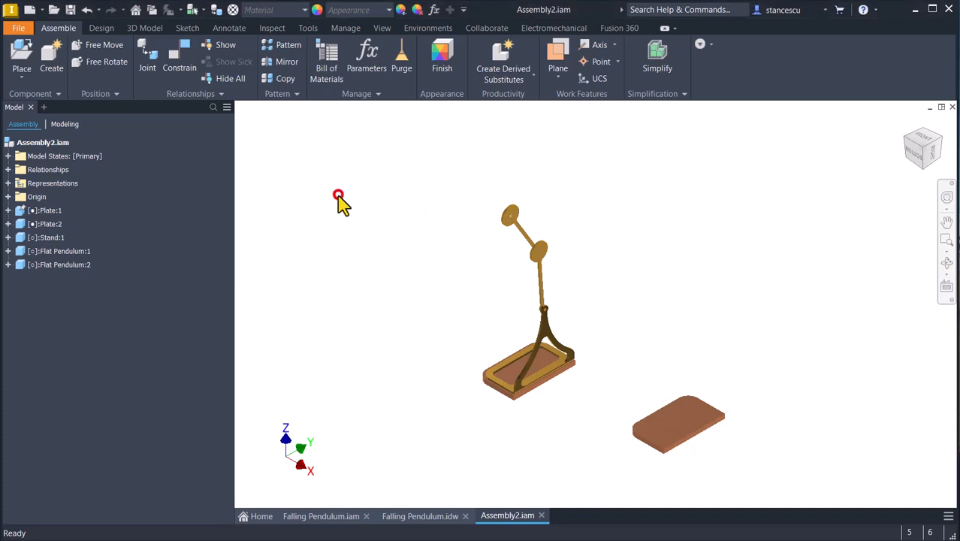
{"action": "left_click", "coordinate": [432, 32]}
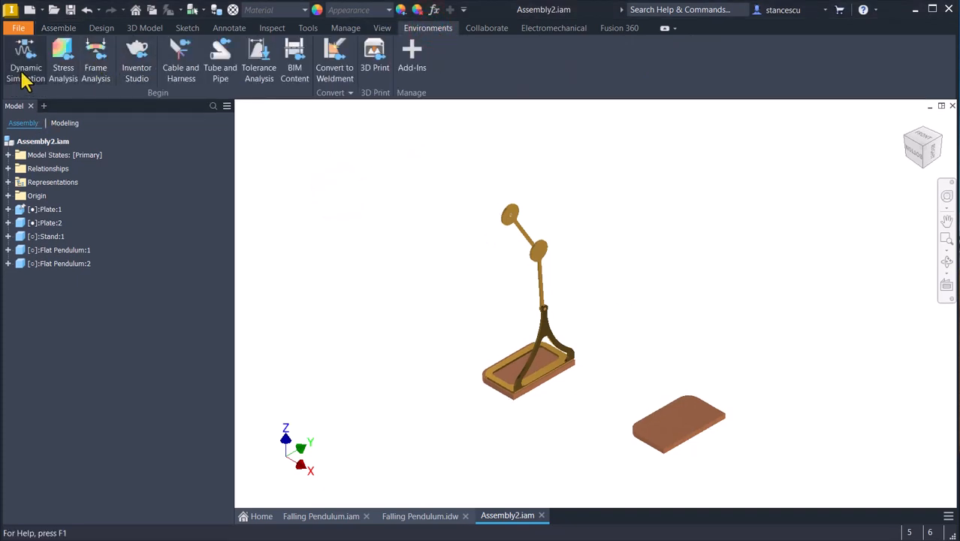
{"action": "left_click", "coordinate": [25, 54]}
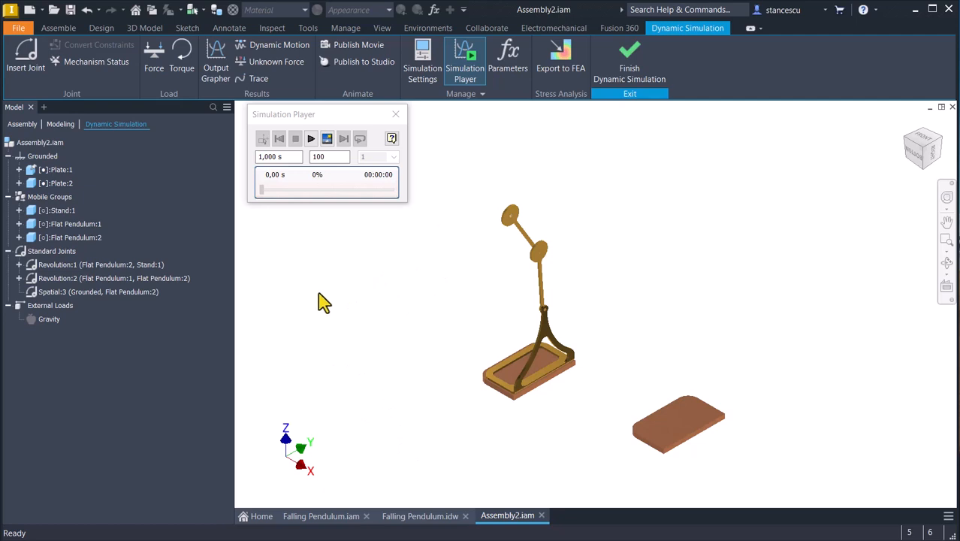
Run the 1 s simulation without gravity, rewind it to the start and return to construction mode.
{"action": "left_click", "coordinate": [310, 139]}
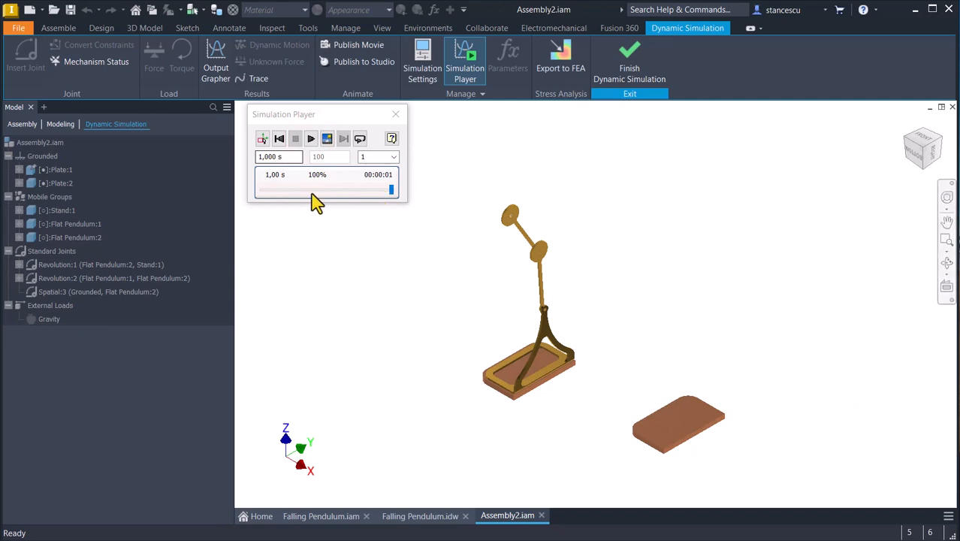
{"action": "left_click", "coordinate": [279, 138]}
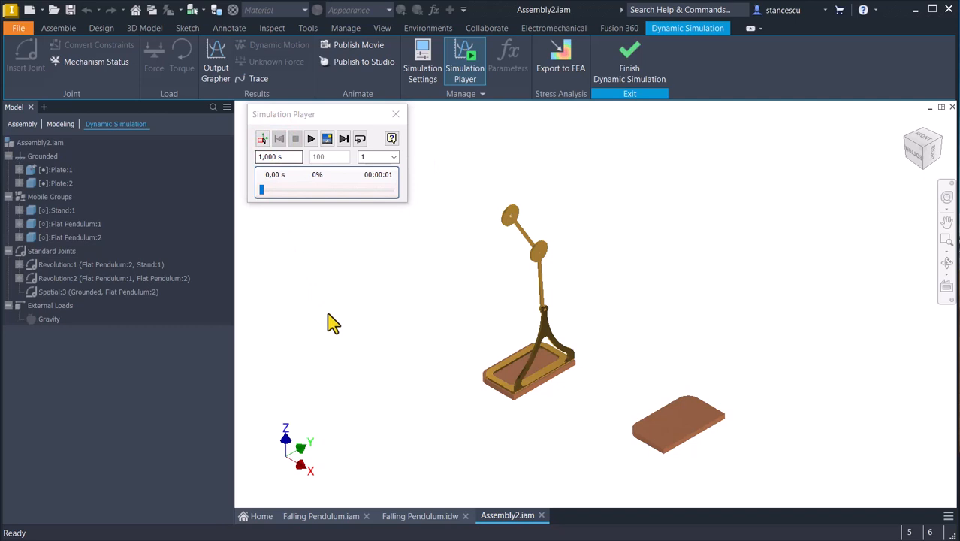
{"action": "left_click", "coordinate": [262, 138]}
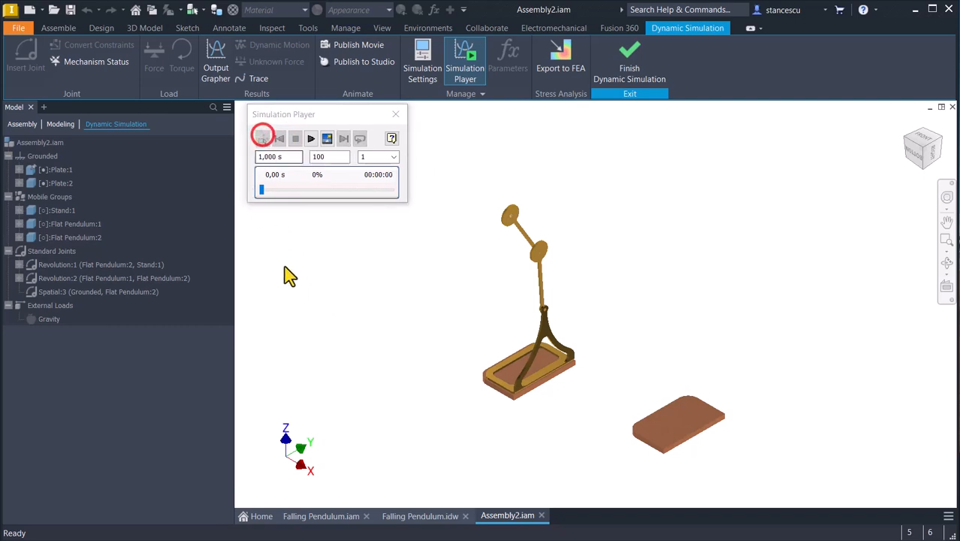
Define gravity of 9810 mm/s^2 along the vertical corner edge of the plate under the stand, flipped to point downward.
{"action": "double_click", "coordinate": [28, 322]}
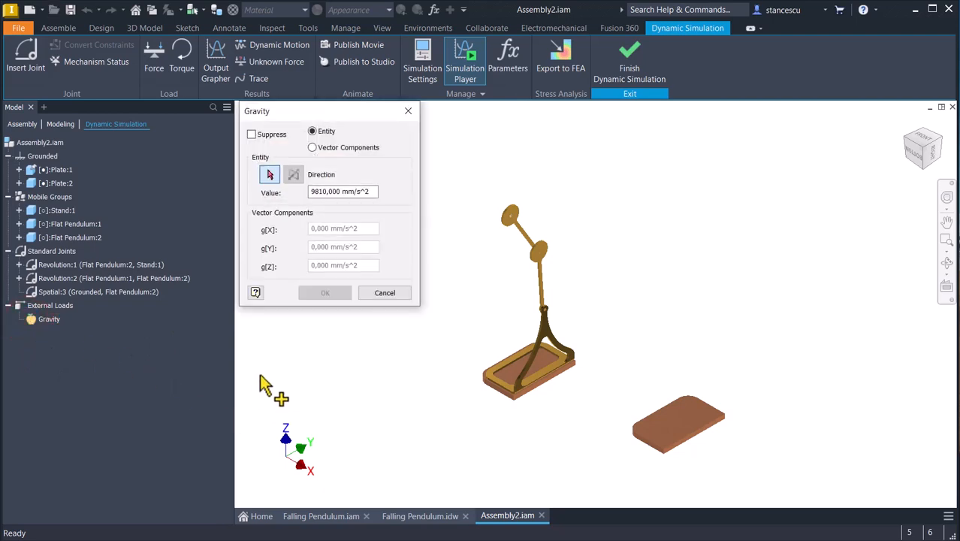
{"action": "scroll", "coordinate": [514, 423], "scroll_direction": "up", "scroll_amount": 3}
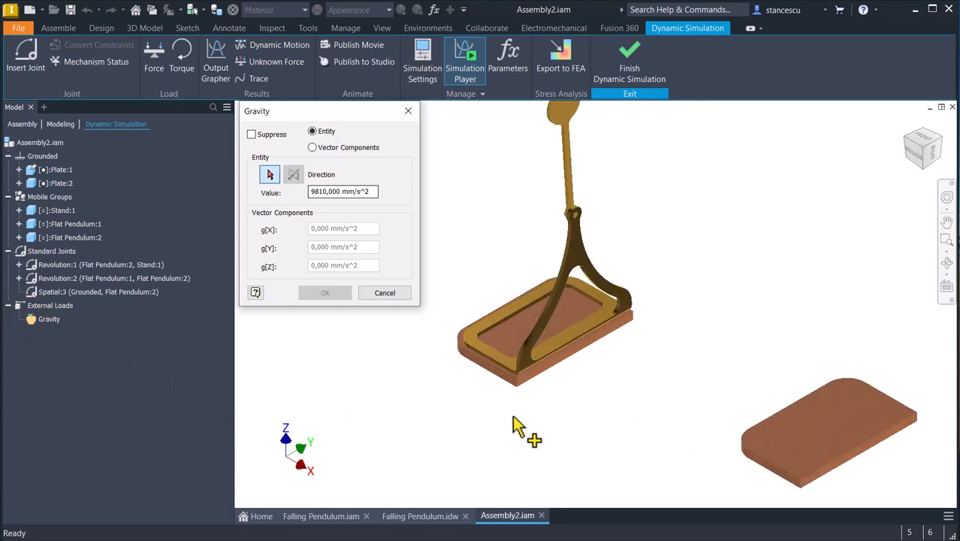
{"action": "scroll", "coordinate": [519, 422], "scroll_direction": "up", "scroll_amount": 4}
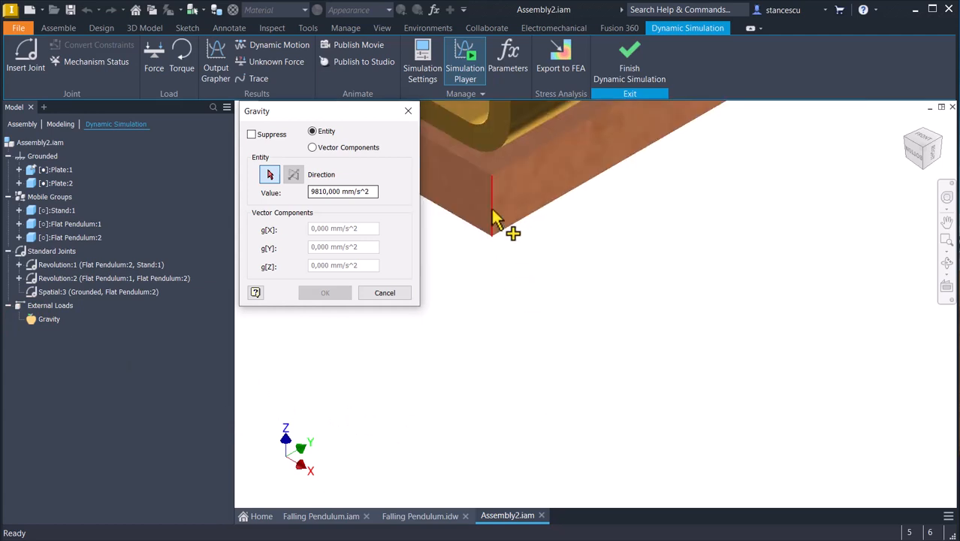
{"action": "left_click", "coordinate": [492, 218]}
{"action": "scroll", "coordinate": [562, 339], "scroll_direction": "down", "scroll_amount": 5}
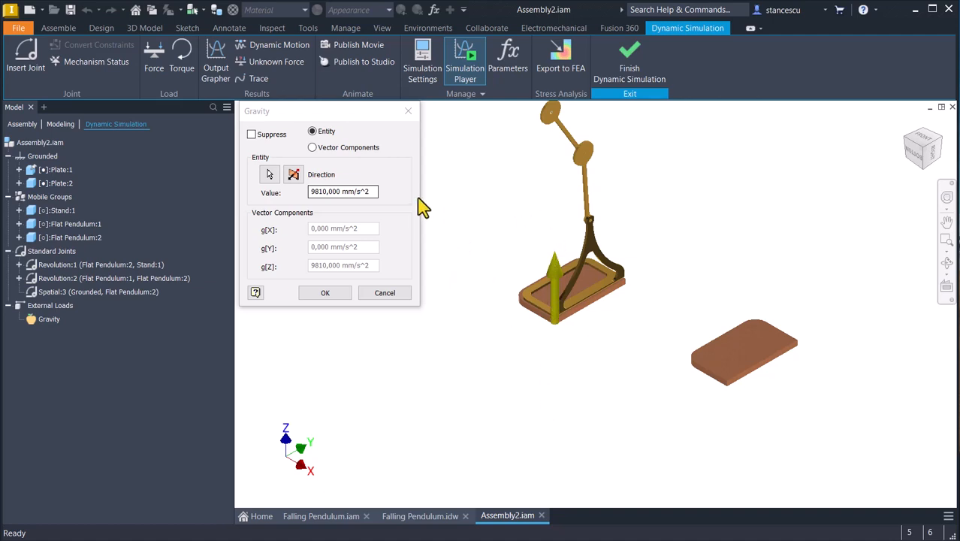
{"action": "left_click", "coordinate": [292, 176]}
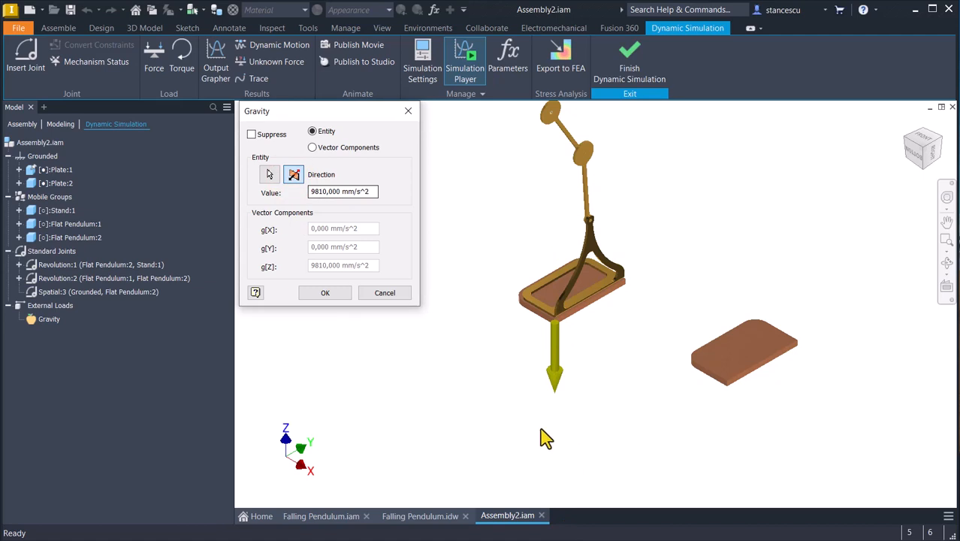
{"action": "left_click", "coordinate": [329, 292]}
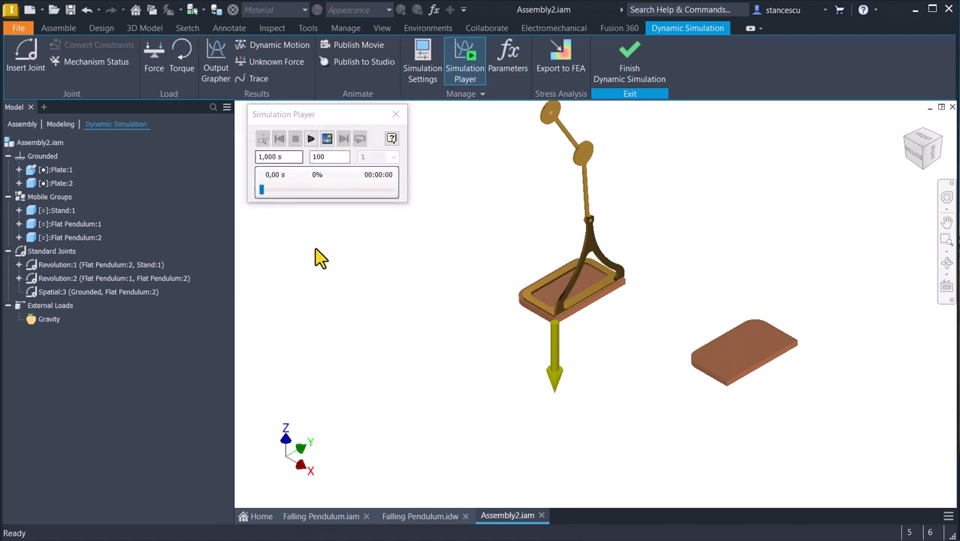
{"action": "left_click", "coordinate": [34, 146]}
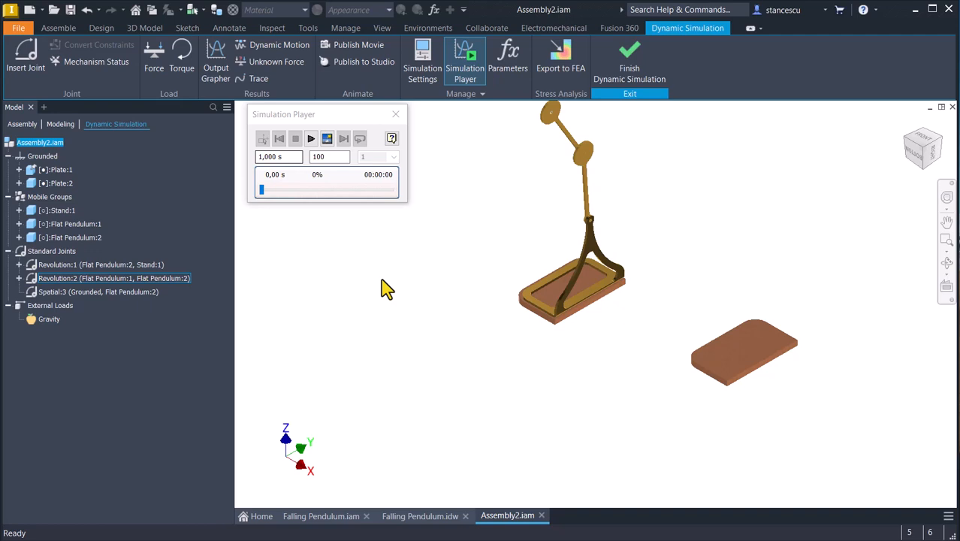
Run the 1 s simulation with gravity active and rewind it to the beginning.
{"action": "left_click", "coordinate": [310, 139]}
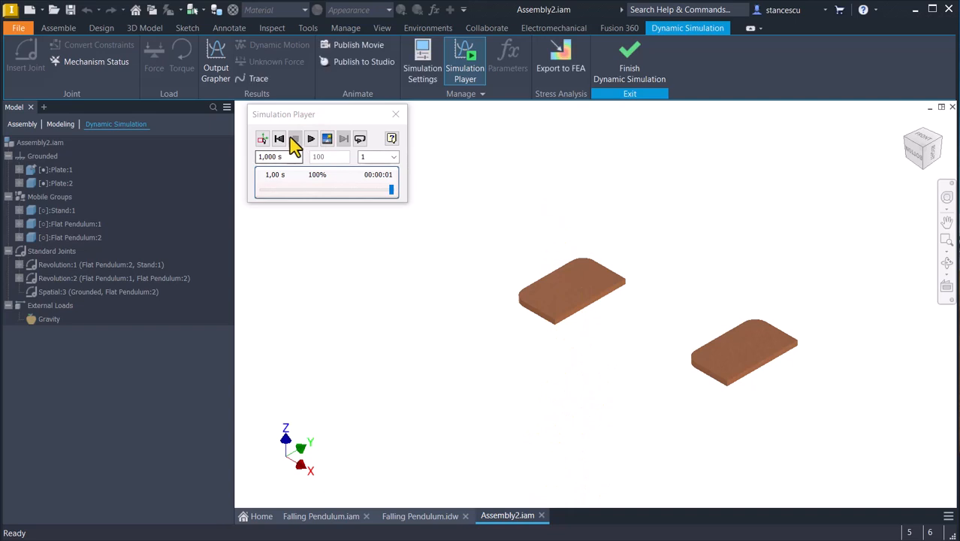
{"action": "left_click", "coordinate": [293, 140]}
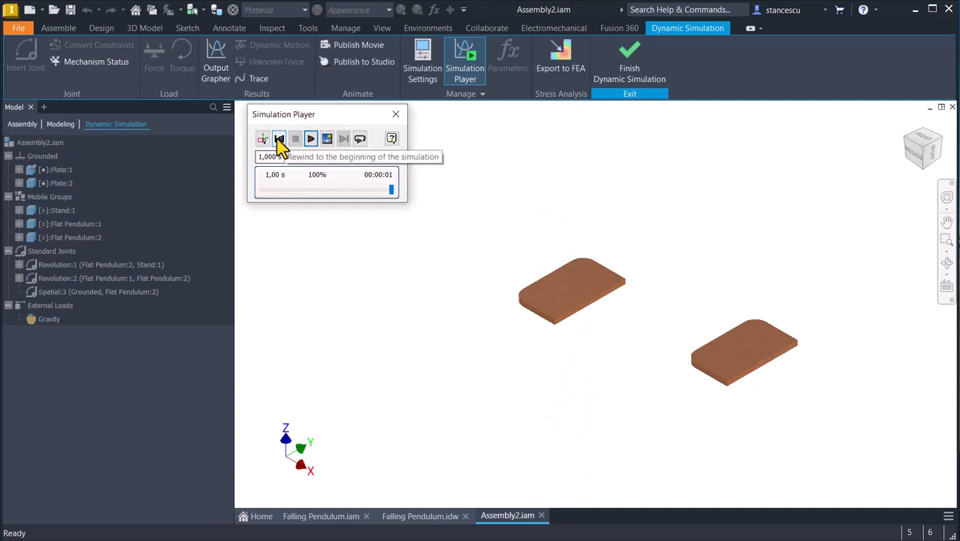
{"action": "left_click", "coordinate": [279, 140]}
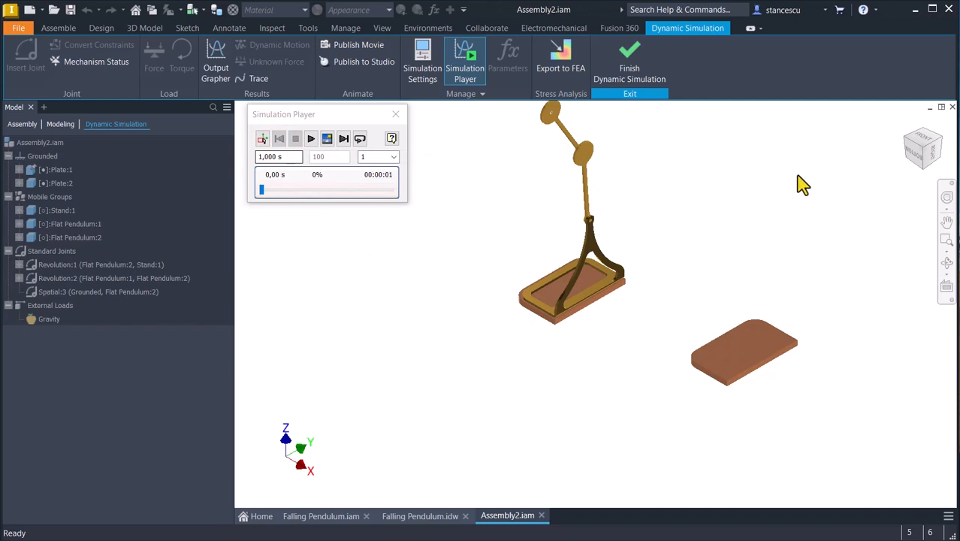
Switch to a perspective view facing the front and run the 1 s gravity simulation again.
{"action": "left_click", "coordinate": [925, 145]}
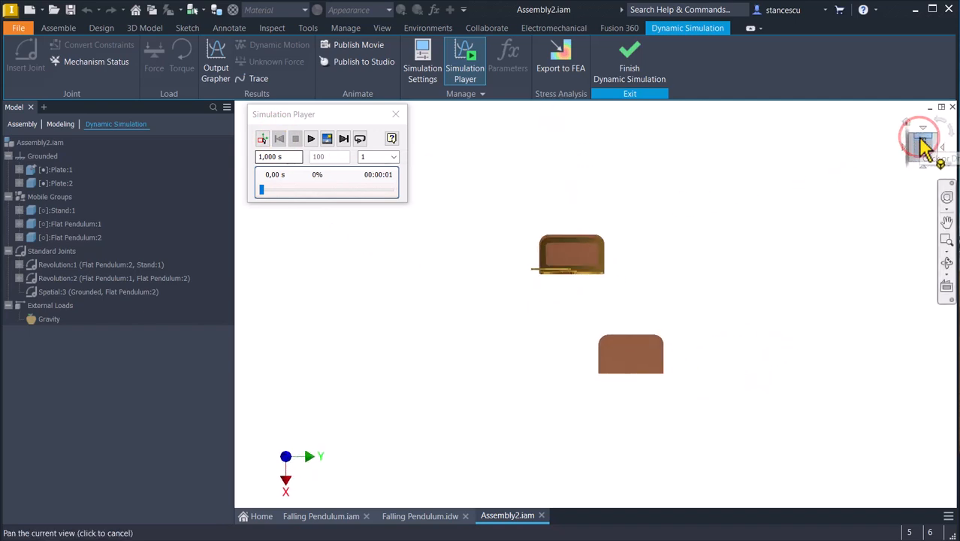
{"action": "right_click", "coordinate": [926, 147]}
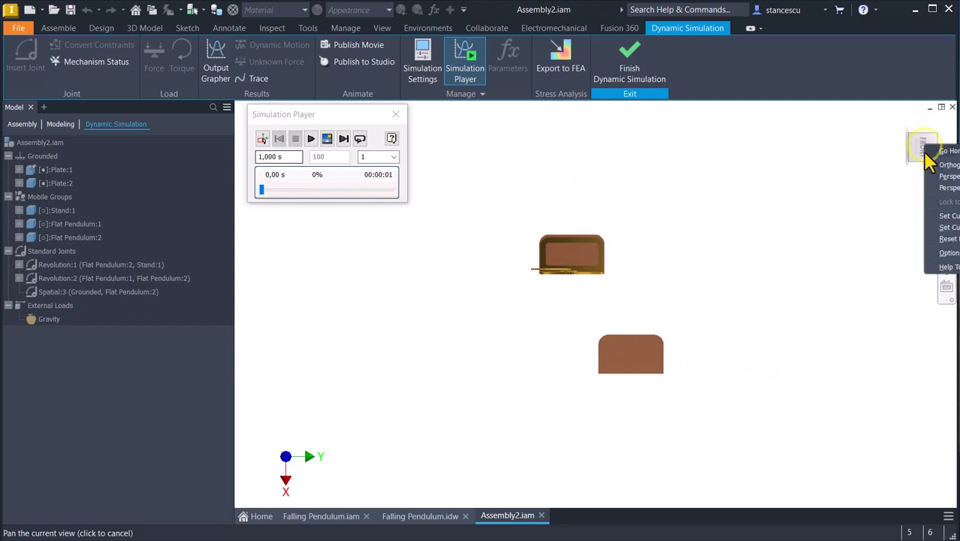
{"action": "left_click", "coordinate": [948, 176]}
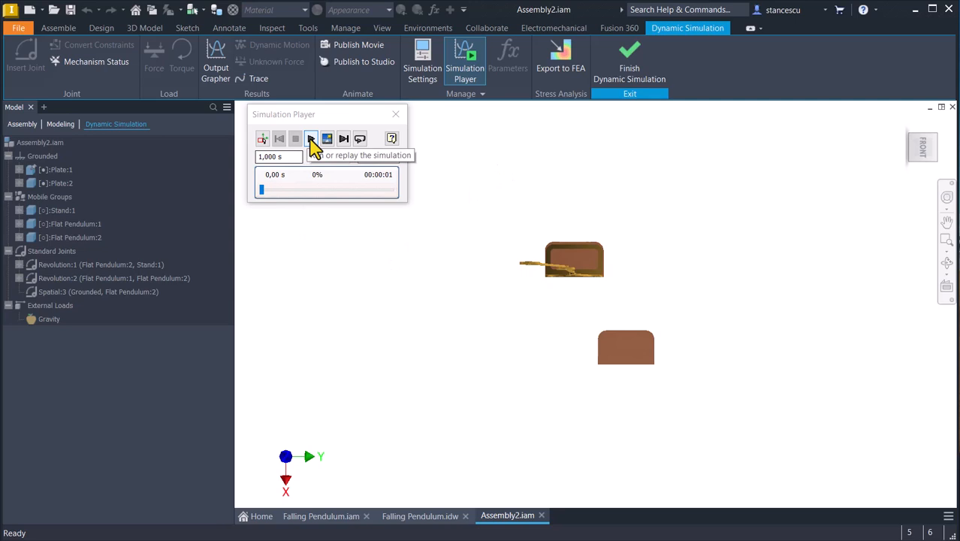
{"action": "left_click", "coordinate": [311, 141]}
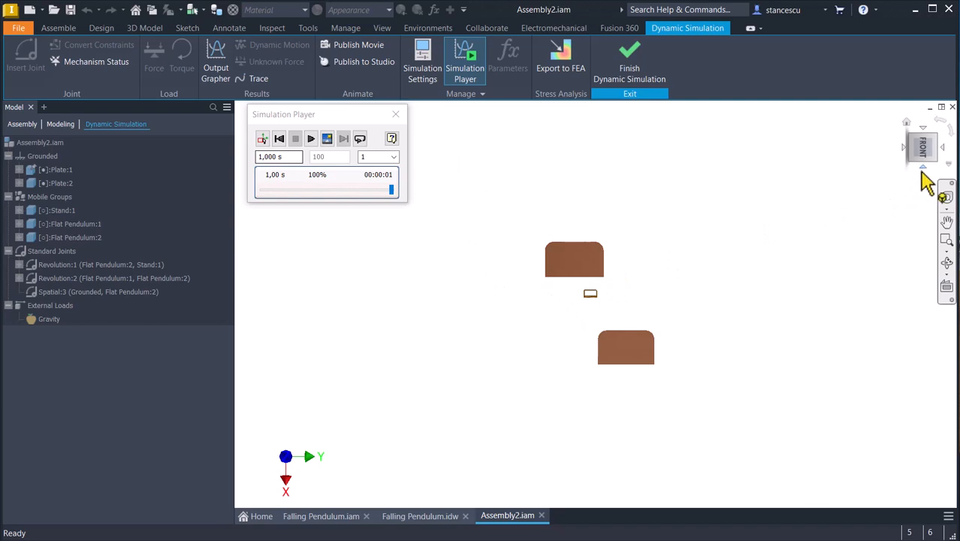
Measure the distance between the midpoint on the plates and a midpoint on the fallen pendulum in the right-side view.
{"action": "left_click", "coordinate": [924, 168]}
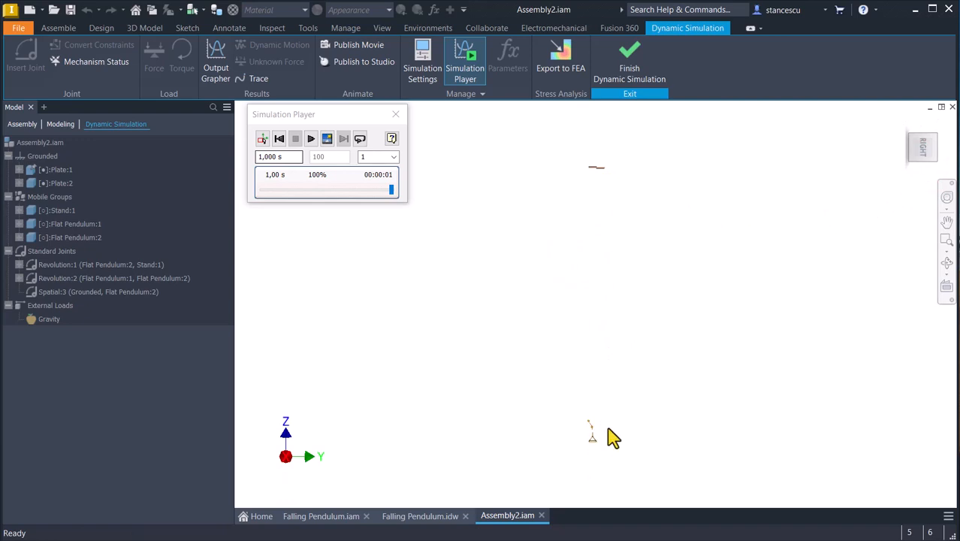
{"action": "left_click", "coordinate": [517, 206]}
{"action": "key", "text": "m"}
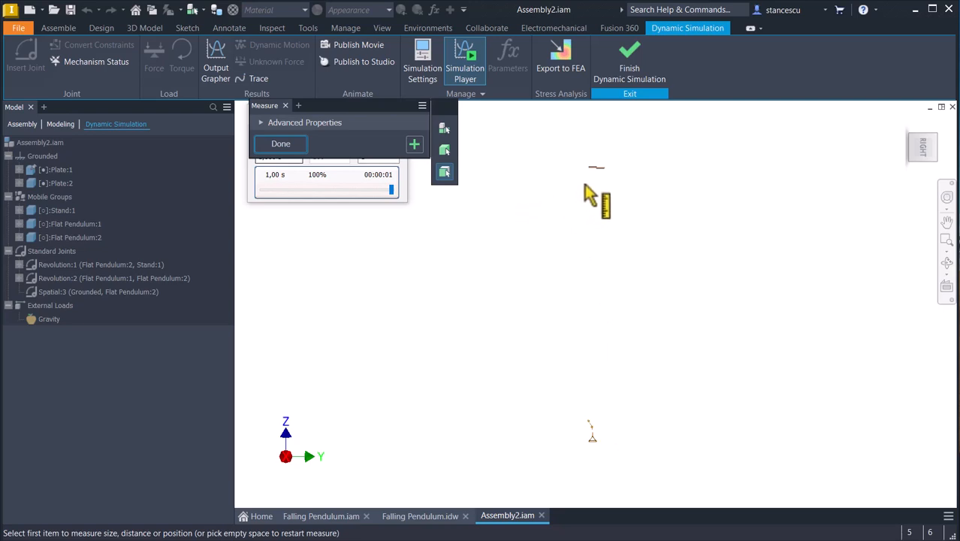
{"action": "left_click", "coordinate": [601, 168]}
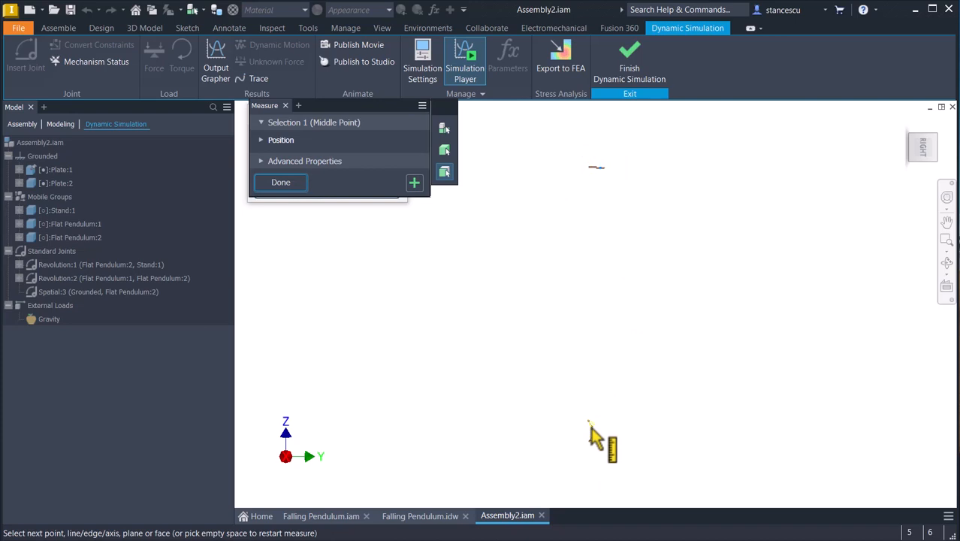
{"action": "left_click", "coordinate": [591, 425]}
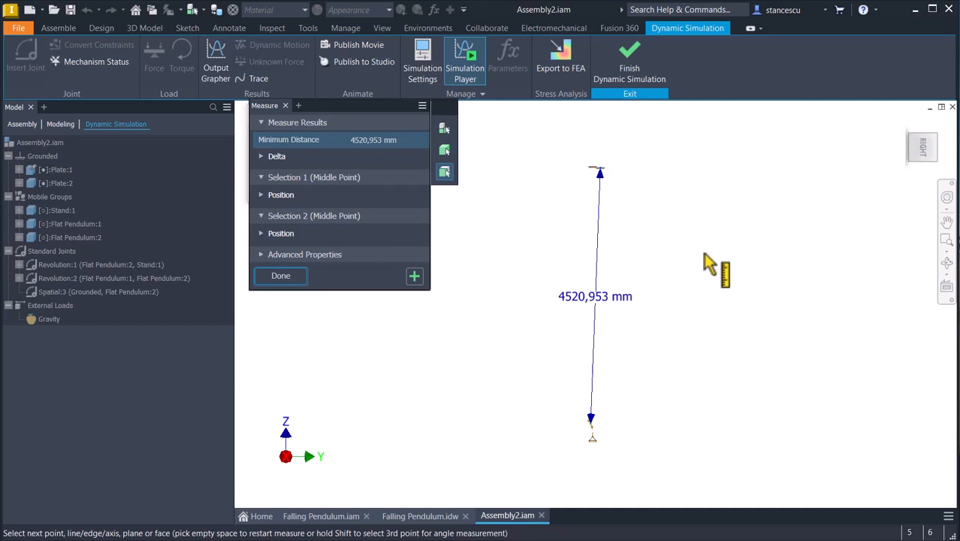
{"action": "left_click", "coordinate": [289, 278]}
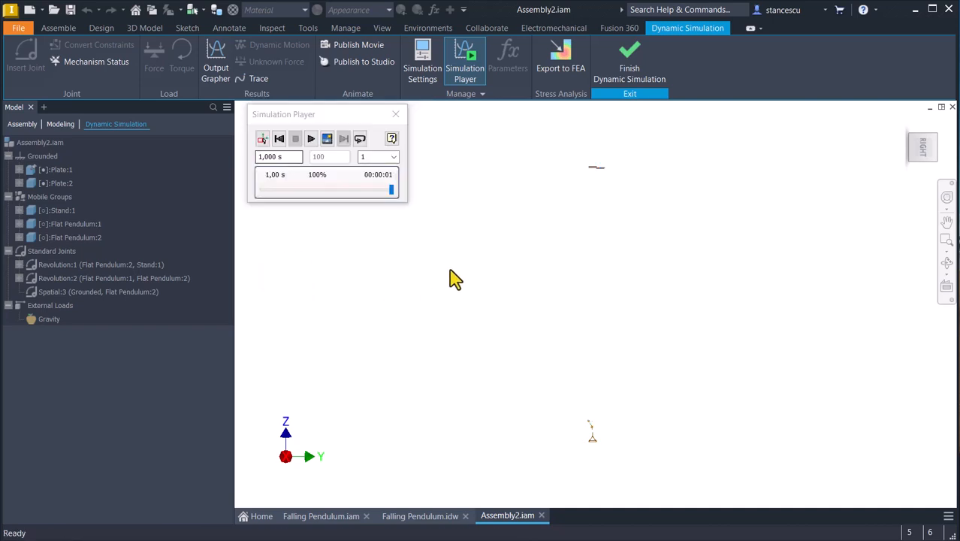
Rewind the simulation to the start and return to construction mode.
{"action": "left_click", "coordinate": [280, 140]}
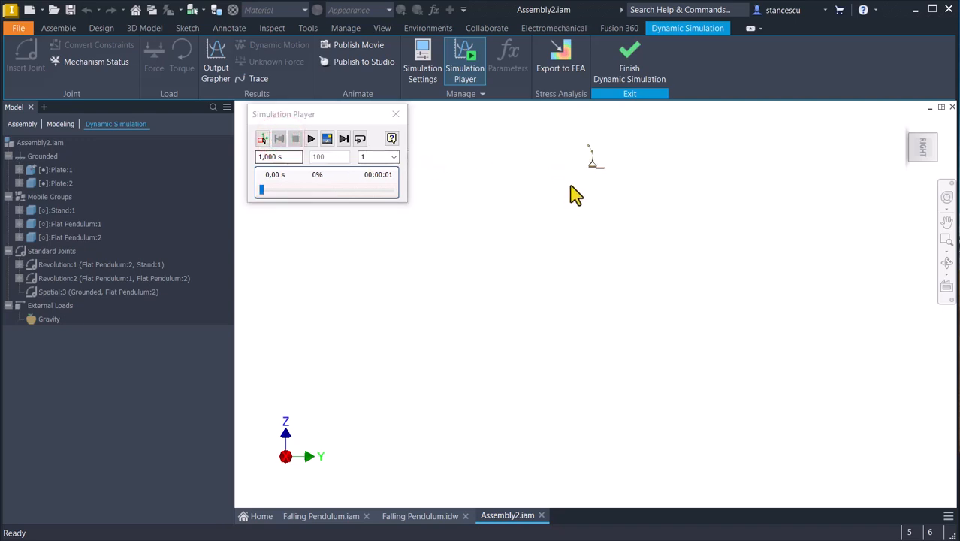
{"action": "key", "text": "Home"}
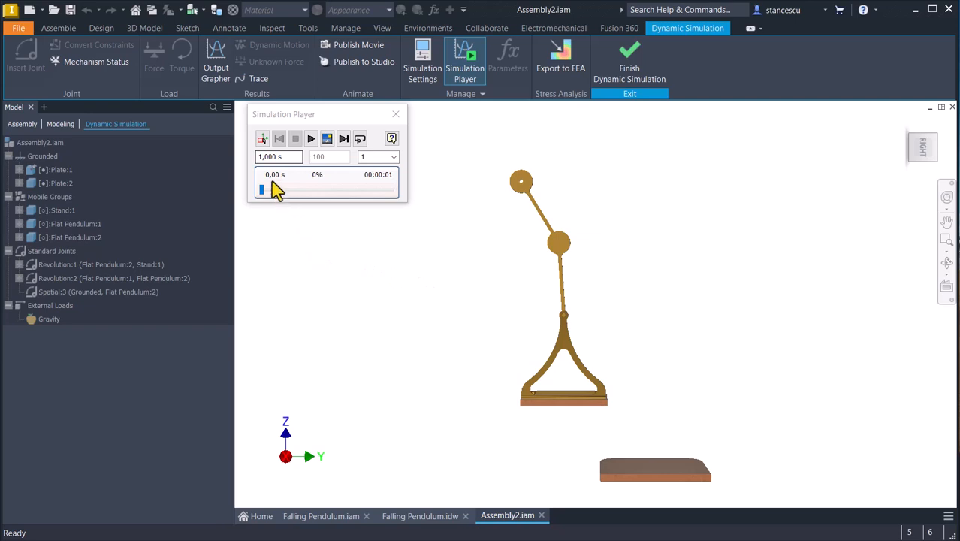
{"action": "left_click", "coordinate": [262, 139]}
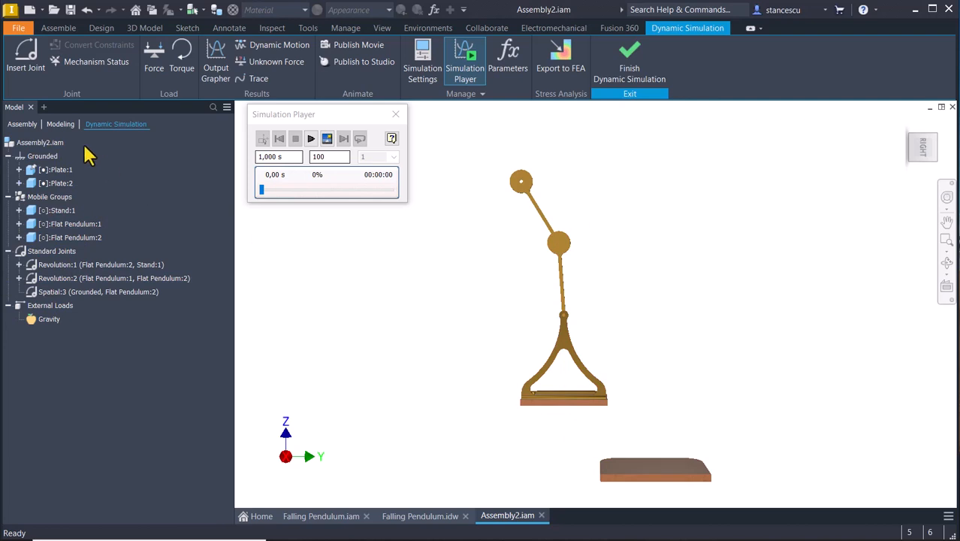
Review the assembly constraints of Flat Pendulum:2, and return to the list of simulation joints and loads.
{"action": "left_click", "coordinate": [24, 124]}
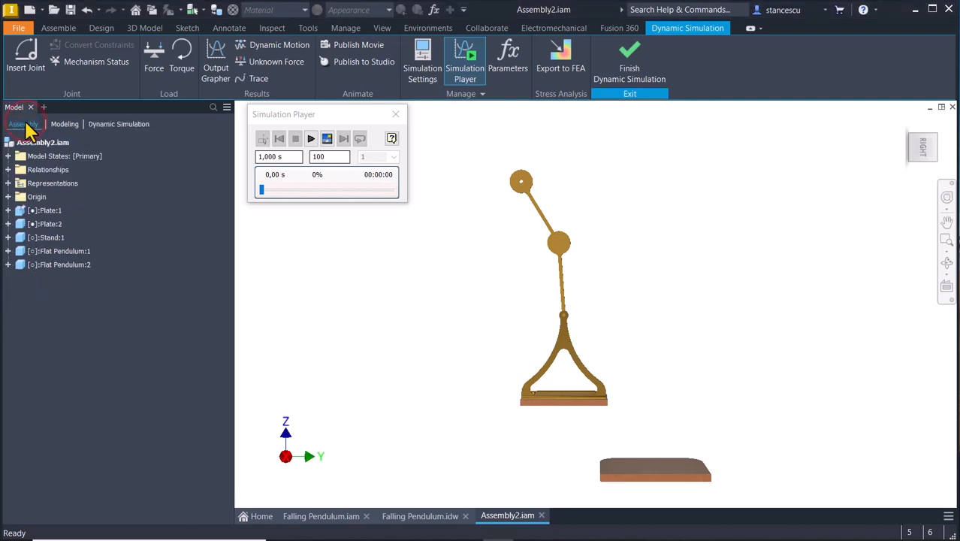
{"action": "left_click", "coordinate": [103, 126]}
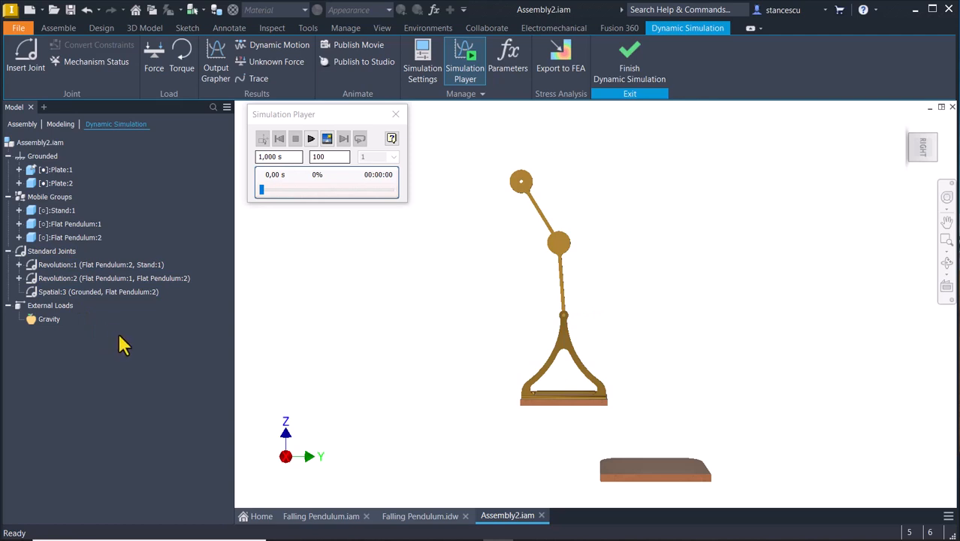
{"action": "left_click", "coordinate": [20, 125]}
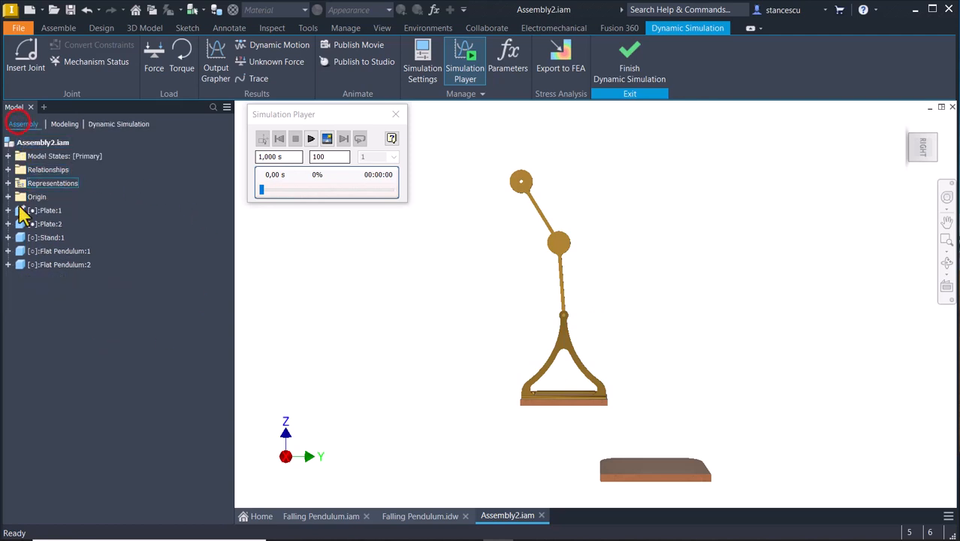
{"action": "left_click", "coordinate": [9, 265]}
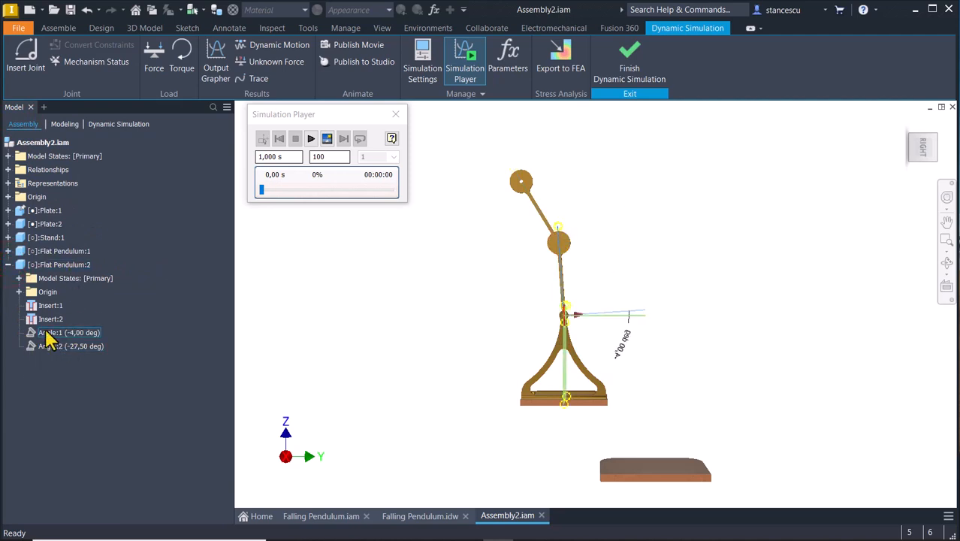
{"action": "left_click", "coordinate": [8, 266]}
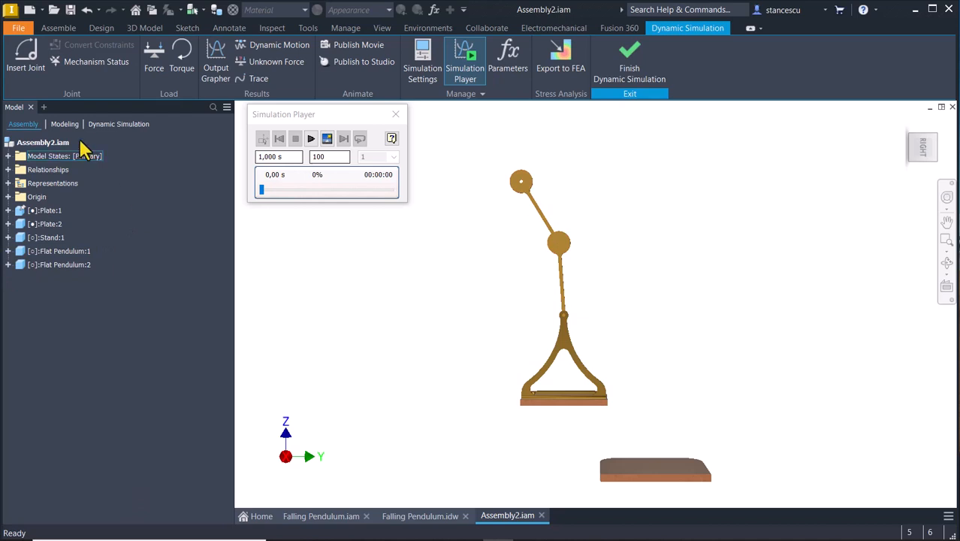
{"action": "left_click", "coordinate": [106, 124]}
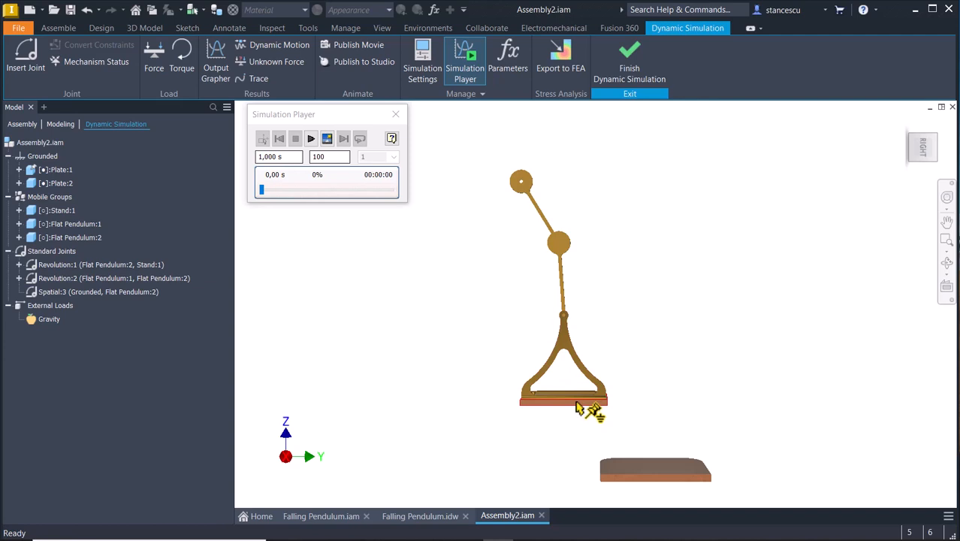
Insert a 3D Contact joint between the stand and the plate under it, and list it among the force joints.
{"action": "left_click", "coordinate": [643, 382]}
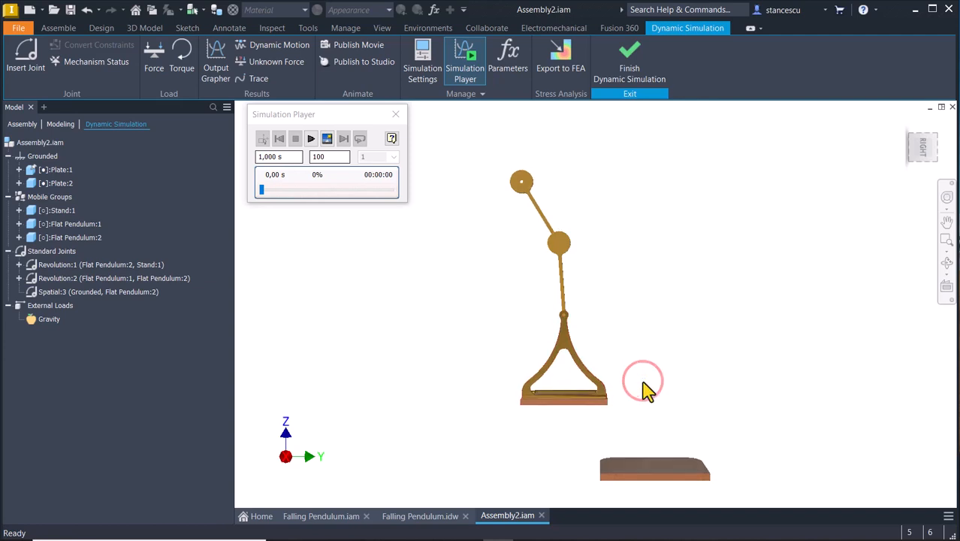
{"action": "key", "text": "F6"}
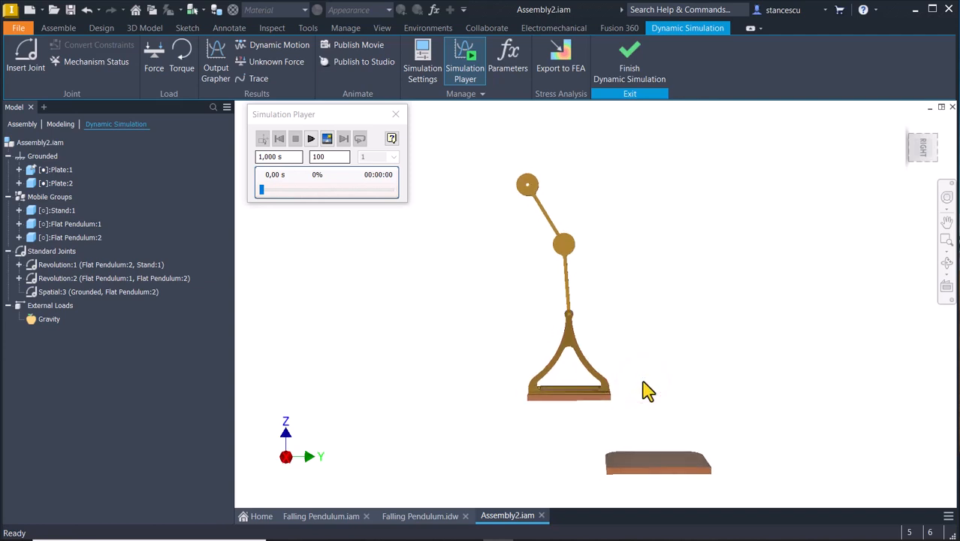
{"action": "key", "text": "F6"}
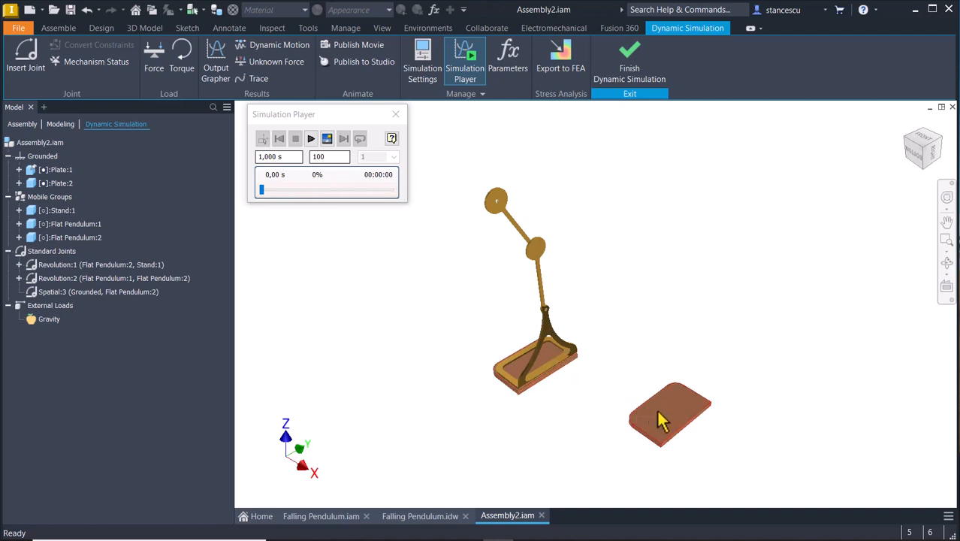
{"action": "left_click", "coordinate": [623, 254]}
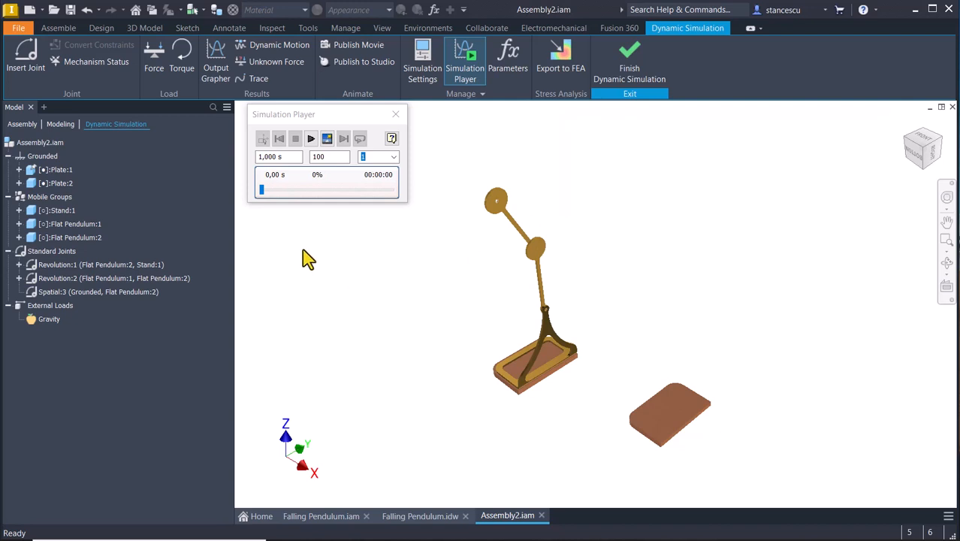
{"action": "left_click", "coordinate": [30, 66]}
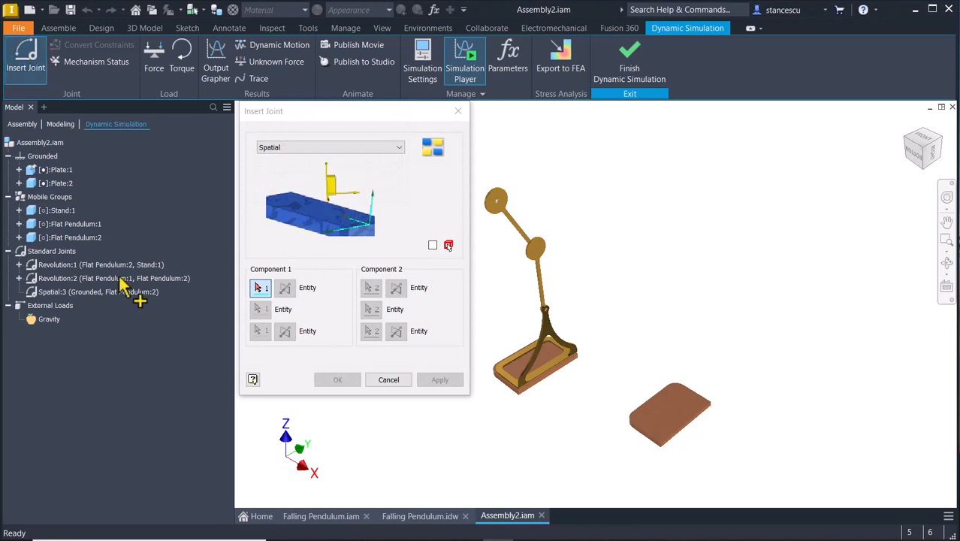
{"action": "left_click", "coordinate": [399, 146]}
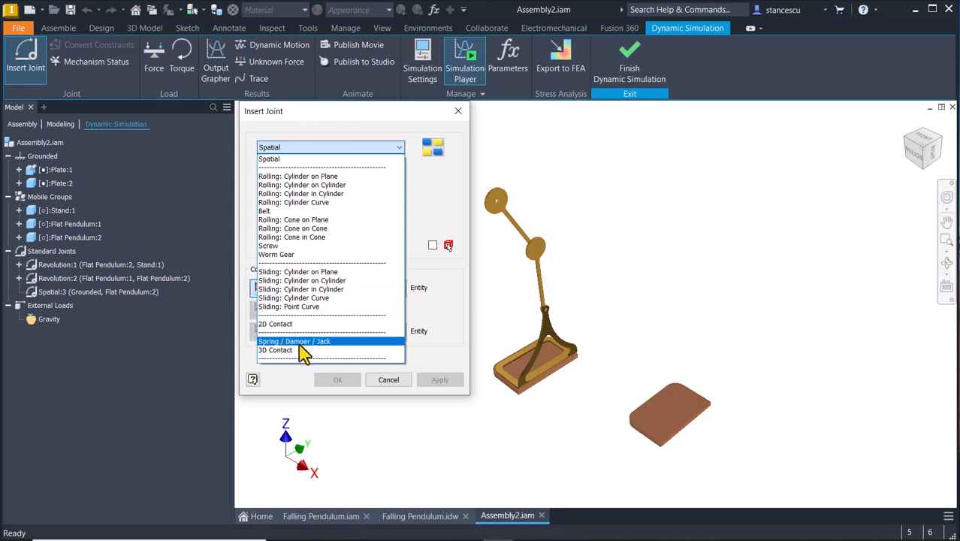
{"action": "left_click", "coordinate": [283, 351]}
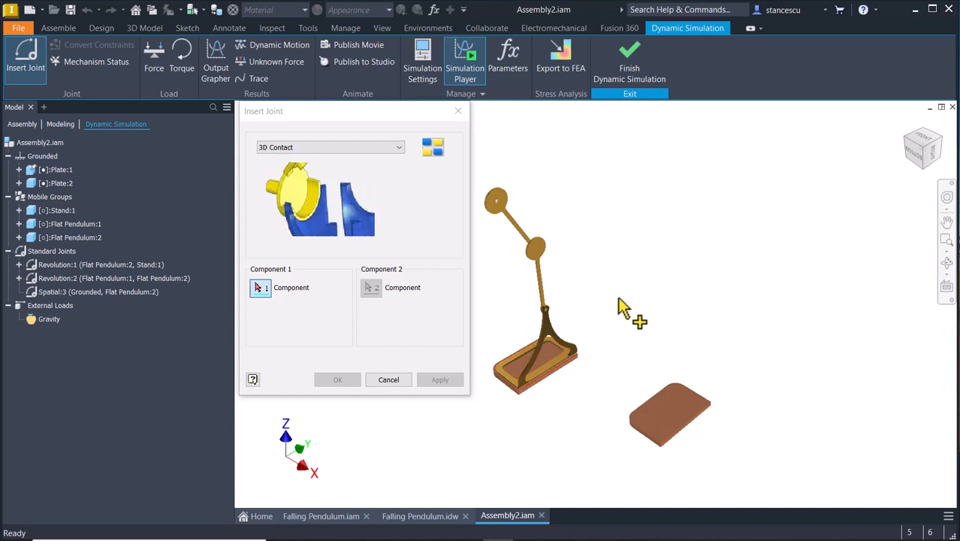
{"action": "left_click", "coordinate": [548, 329]}
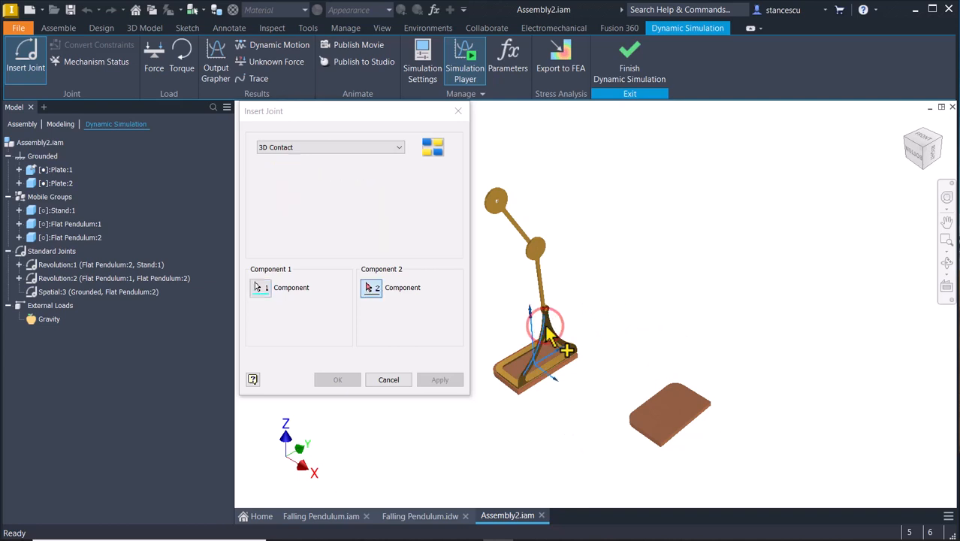
{"action": "left_click", "coordinate": [517, 374]}
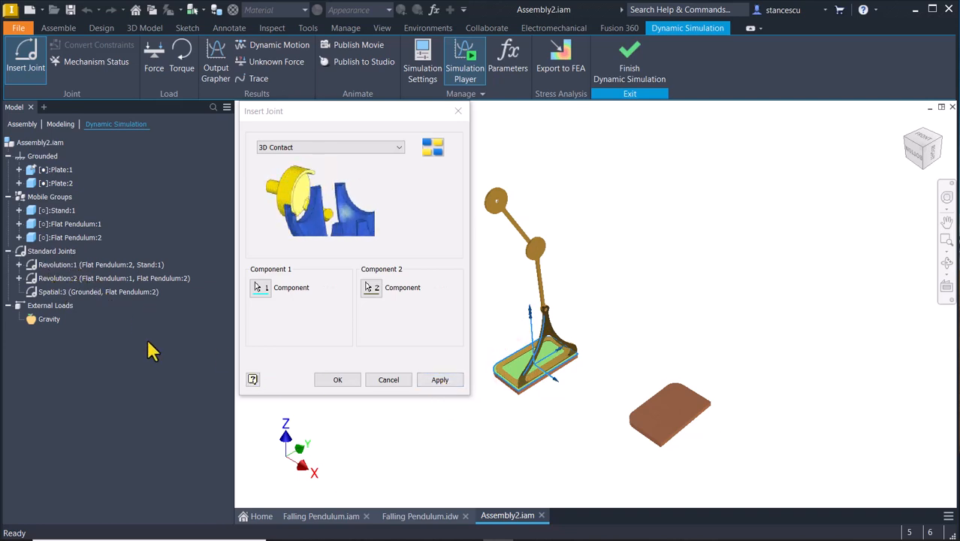
{"action": "left_click", "coordinate": [425, 380]}
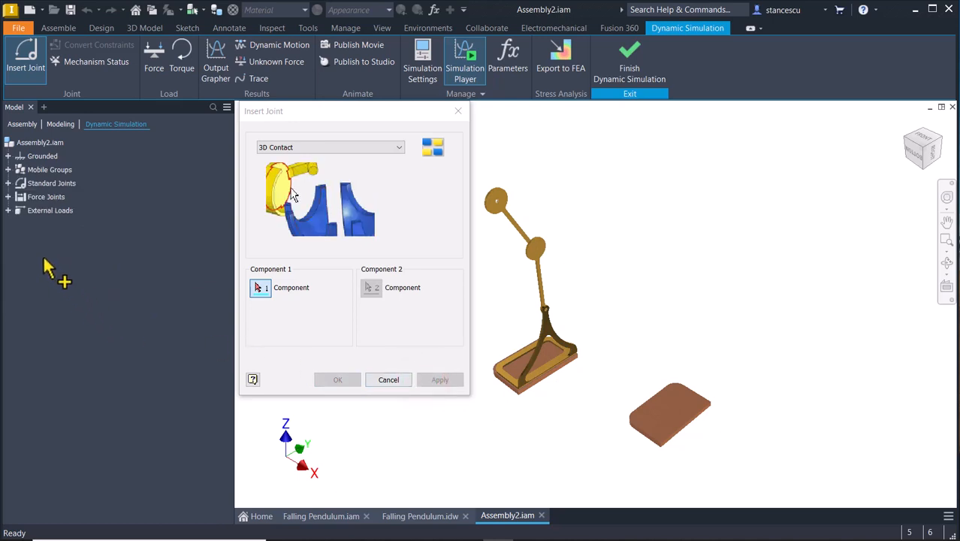
{"action": "left_click", "coordinate": [7, 183]}
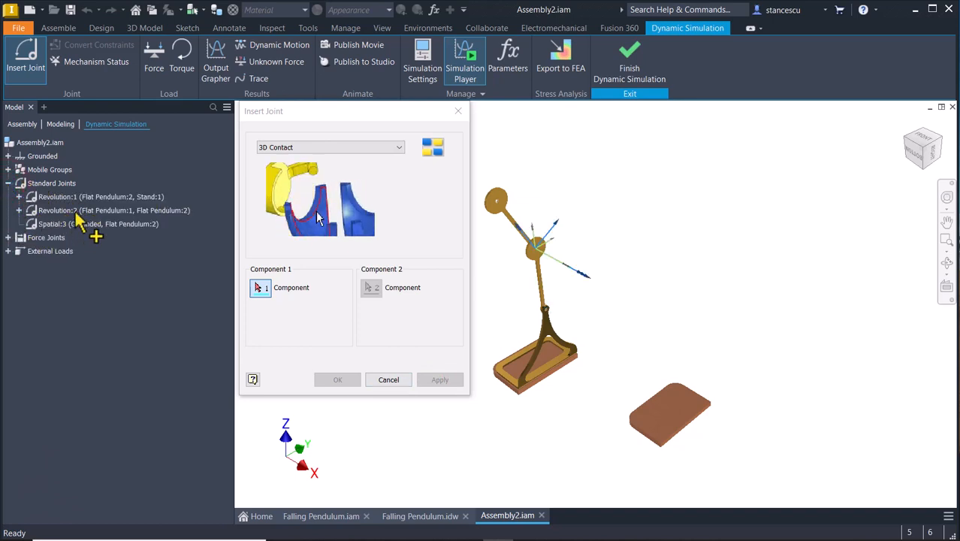
{"action": "left_click", "coordinate": [8, 238]}
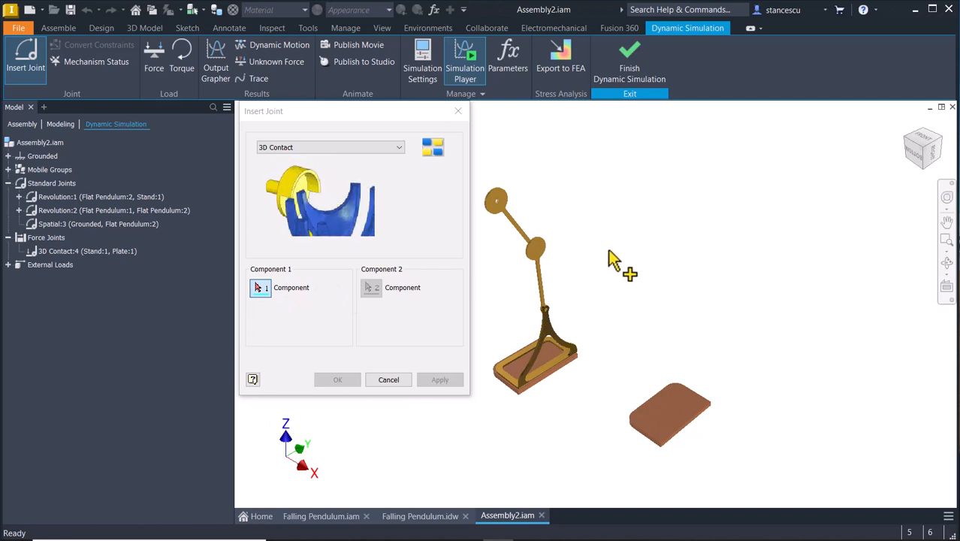
Add a 3D Contact joint between the lower flat pendulum and the plate under the stand.
{"action": "left_click", "coordinate": [538, 269]}
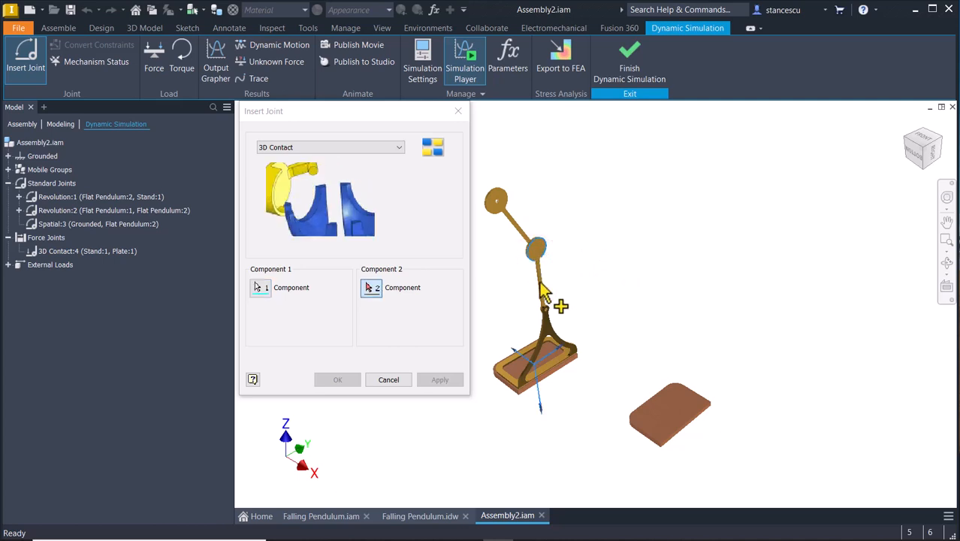
{"action": "left_click", "coordinate": [553, 359]}
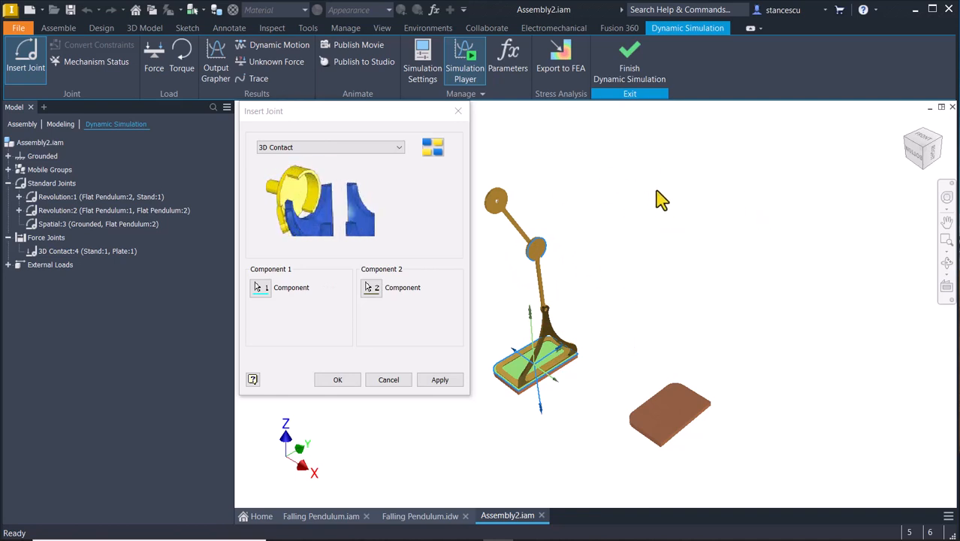
{"action": "left_click", "coordinate": [440, 379]}
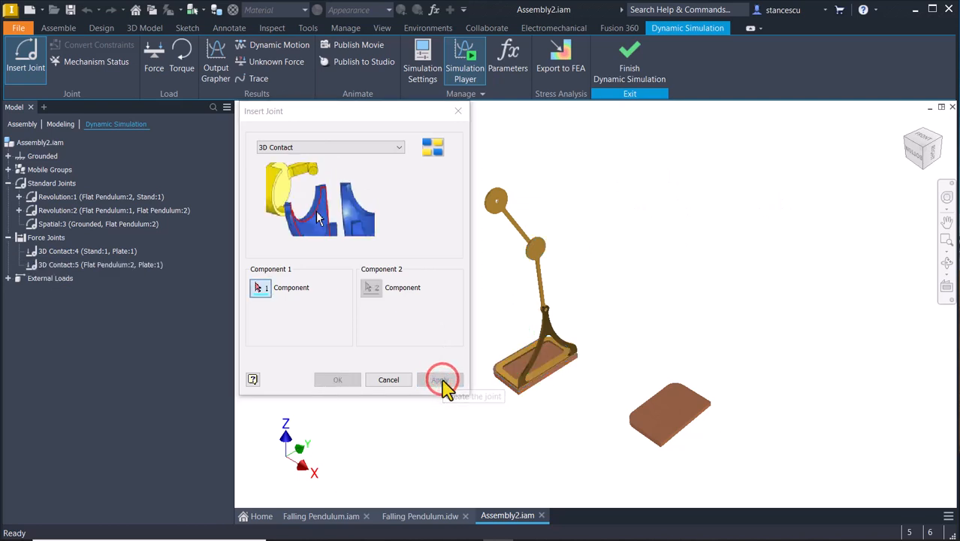
Add a 3D Contact joint between the upper flat pendulum and the plate under the stand.
{"action": "left_click", "coordinate": [499, 204]}
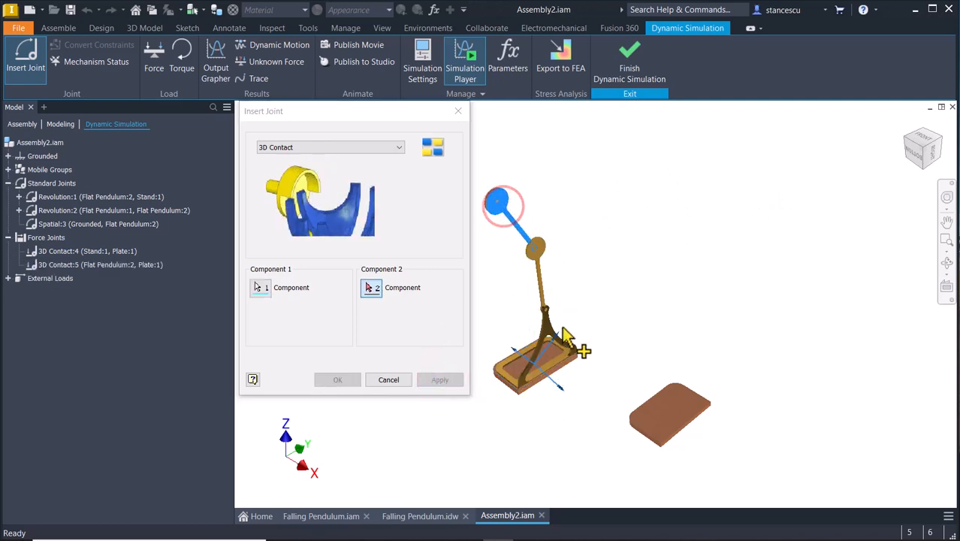
{"action": "left_click", "coordinate": [556, 360]}
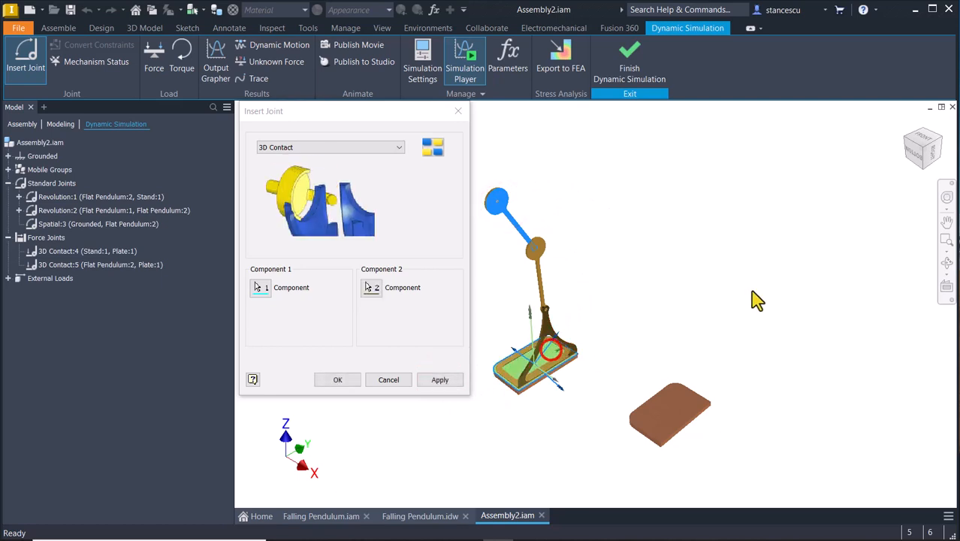
{"action": "left_click", "coordinate": [442, 381]}
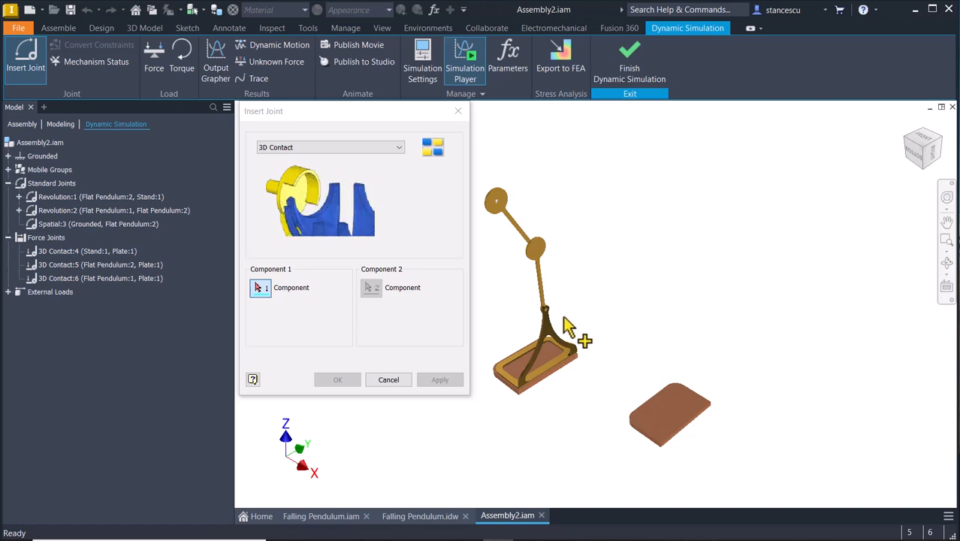
Add a 3D Contact joint between the stand and the separate lower plate.
{"action": "left_click", "coordinate": [551, 342]}
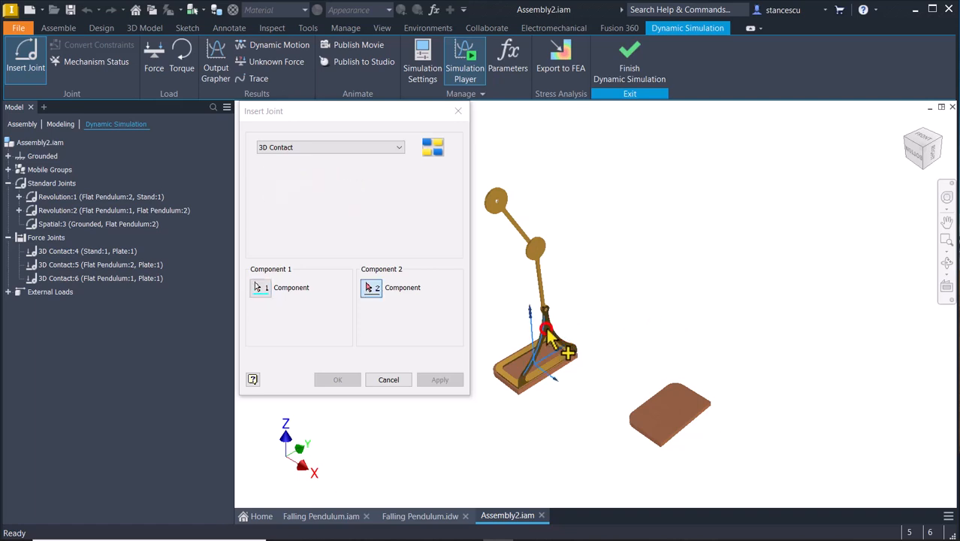
{"action": "left_click", "coordinate": [659, 425]}
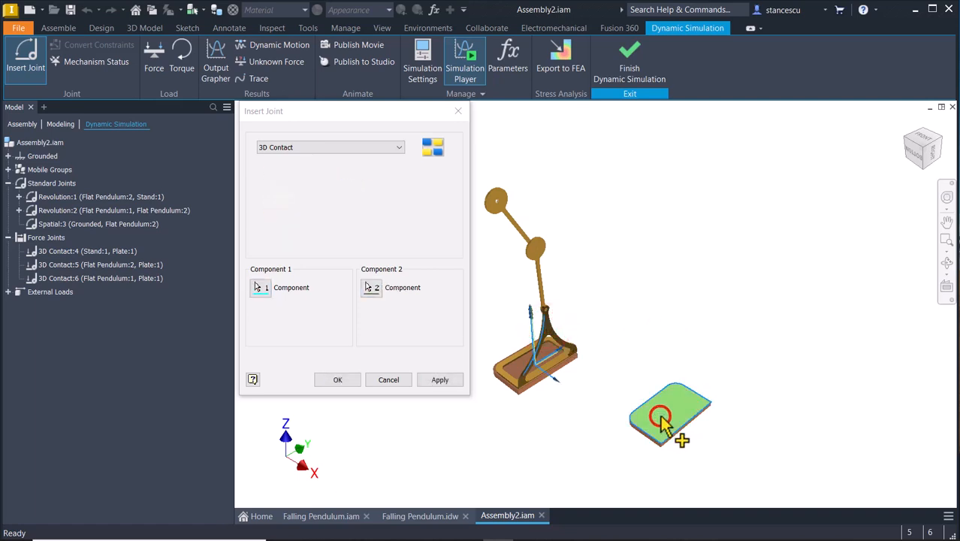
{"action": "left_click", "coordinate": [435, 382]}
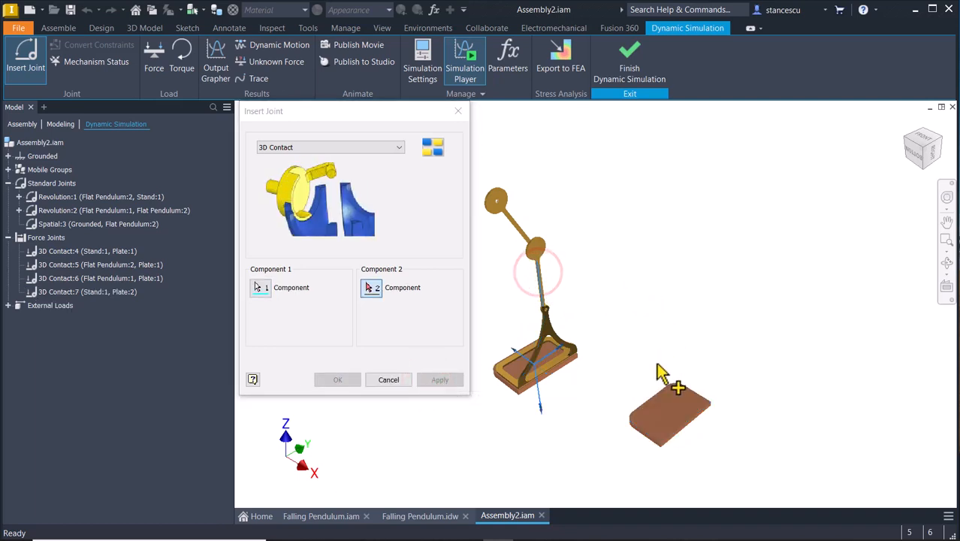
Add 3D Contact joints from the lower and the upper flat pendulum to the separate lower plate, and finish inserting joints.
{"action": "left_click", "coordinate": [672, 419]}
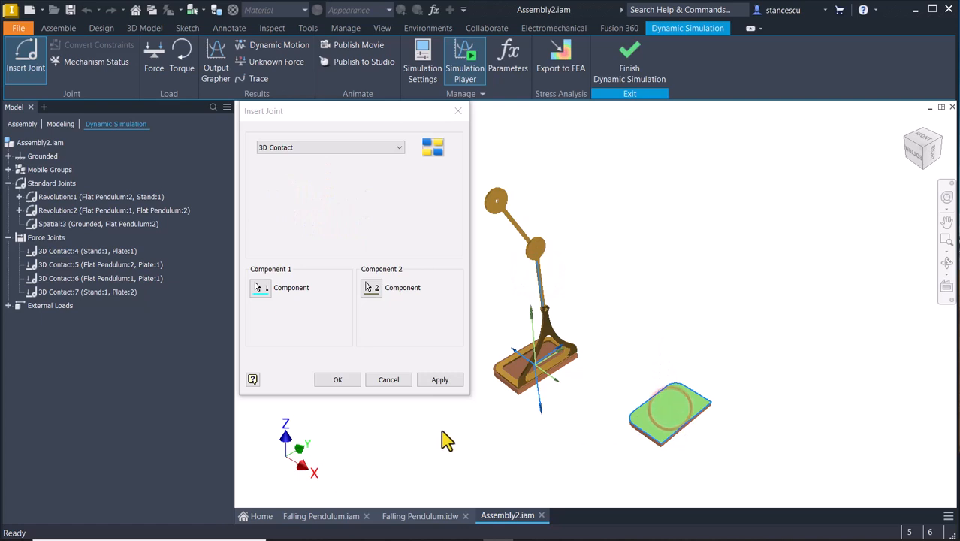
{"action": "left_click", "coordinate": [439, 380]}
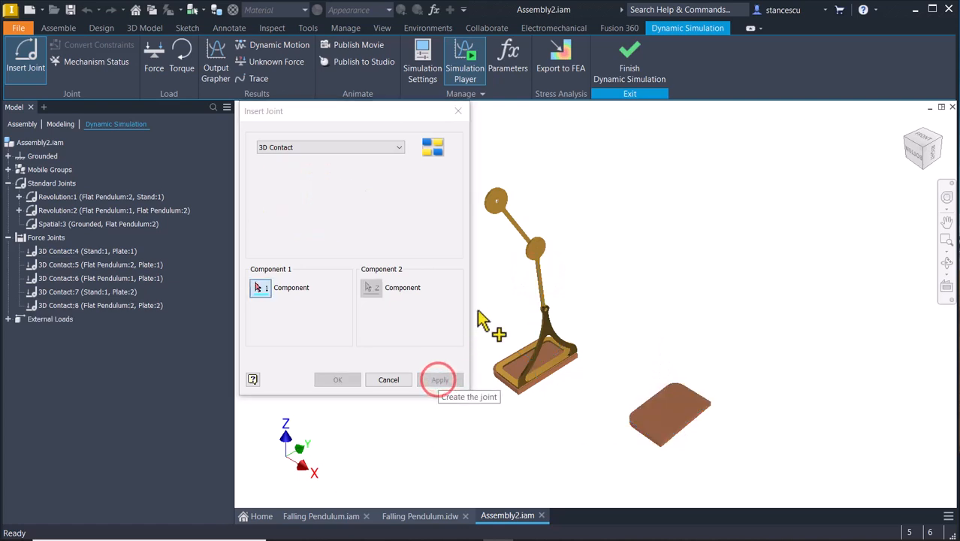
{"action": "left_click", "coordinate": [499, 213]}
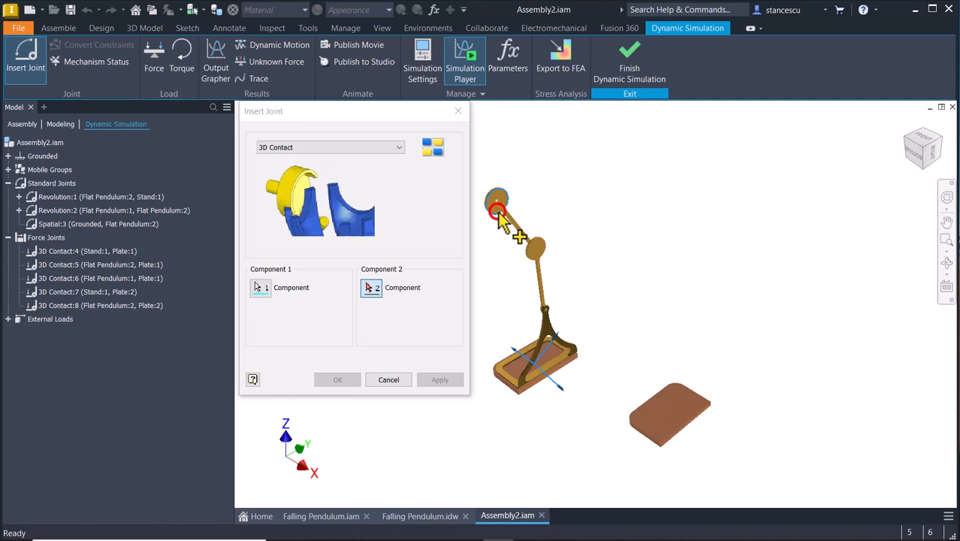
{"action": "left_click", "coordinate": [686, 435]}
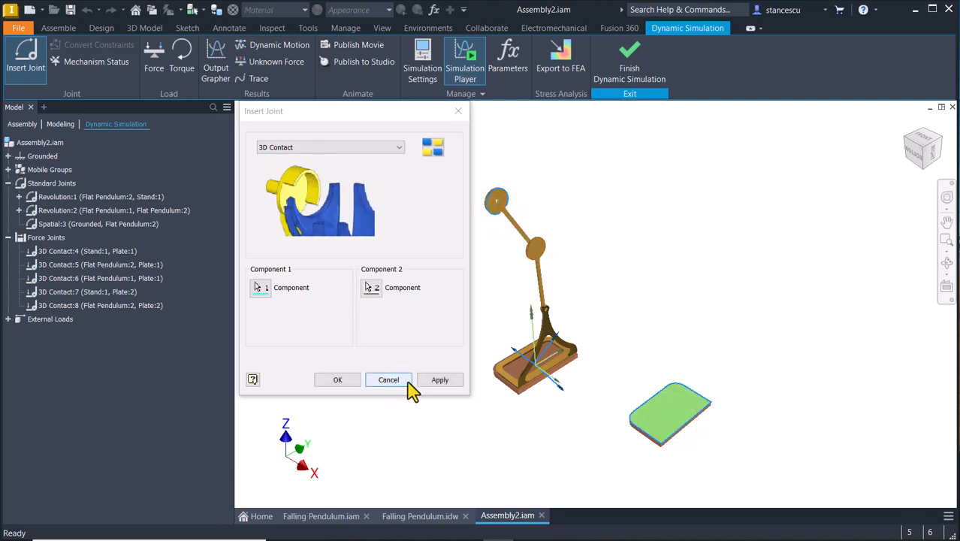
{"action": "left_click", "coordinate": [337, 382]}
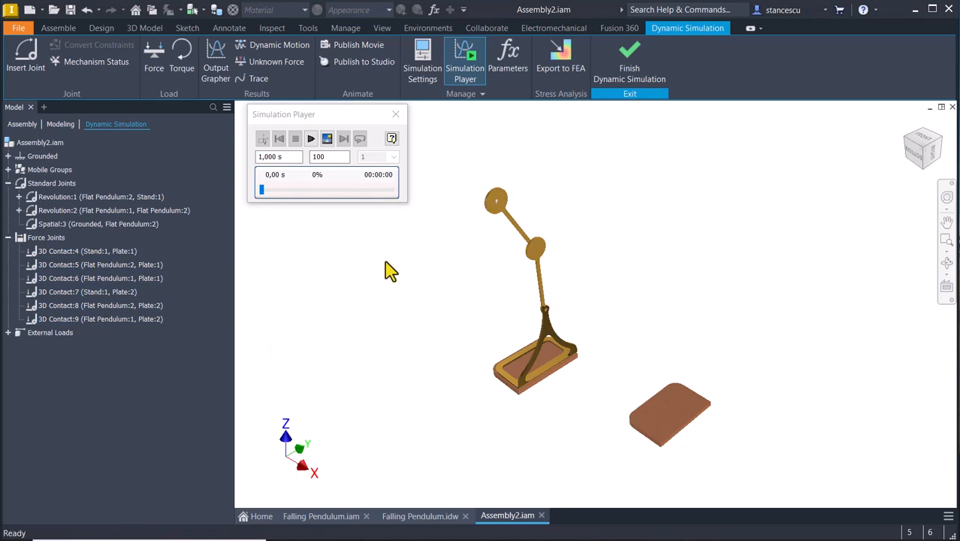
Run the 1 s simulation, rewind it to the beginning and return to construction mode.
{"action": "left_click", "coordinate": [311, 140]}
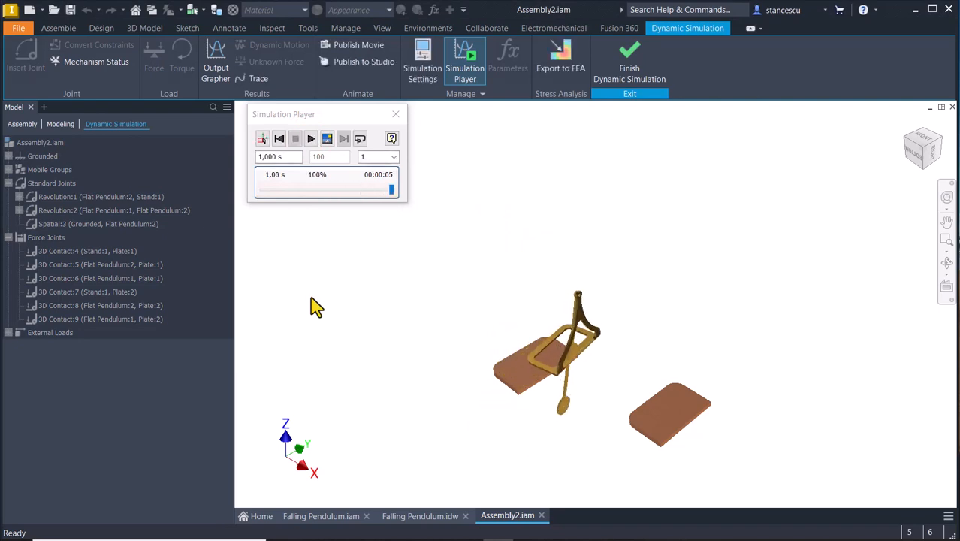
{"action": "left_click", "coordinate": [280, 139]}
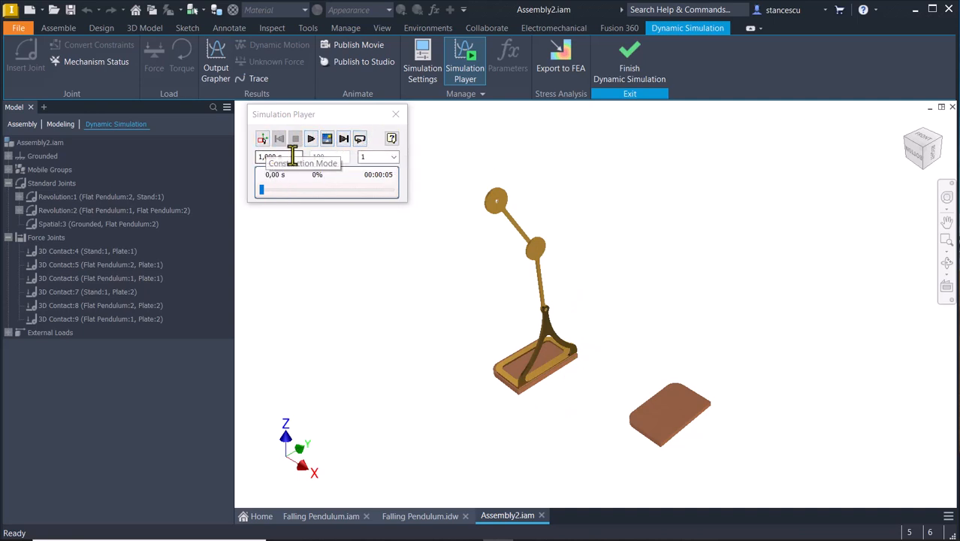
{"action": "left_click", "coordinate": [264, 139]}
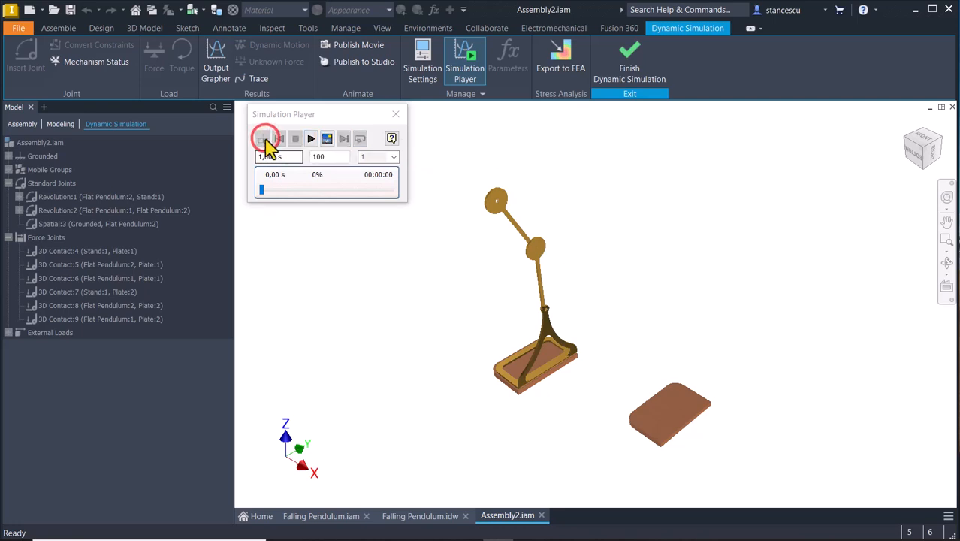
Set the simulation to 3 s with 300 images and run it.
{"action": "double_click", "coordinate": [293, 158]}
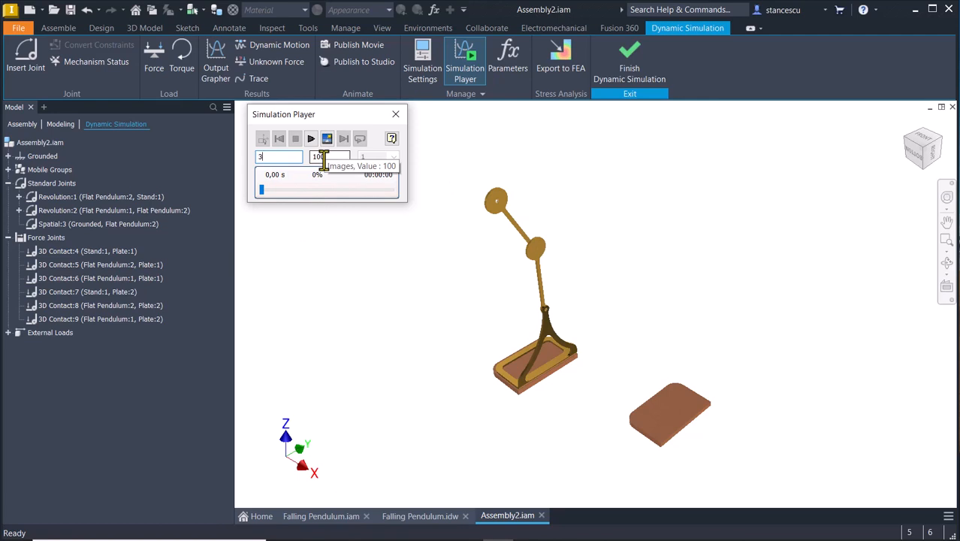
{"action": "double_click", "coordinate": [324, 159]}
{"action": "type", "text": "300"}
{"action": "left_click", "coordinate": [327, 159]}
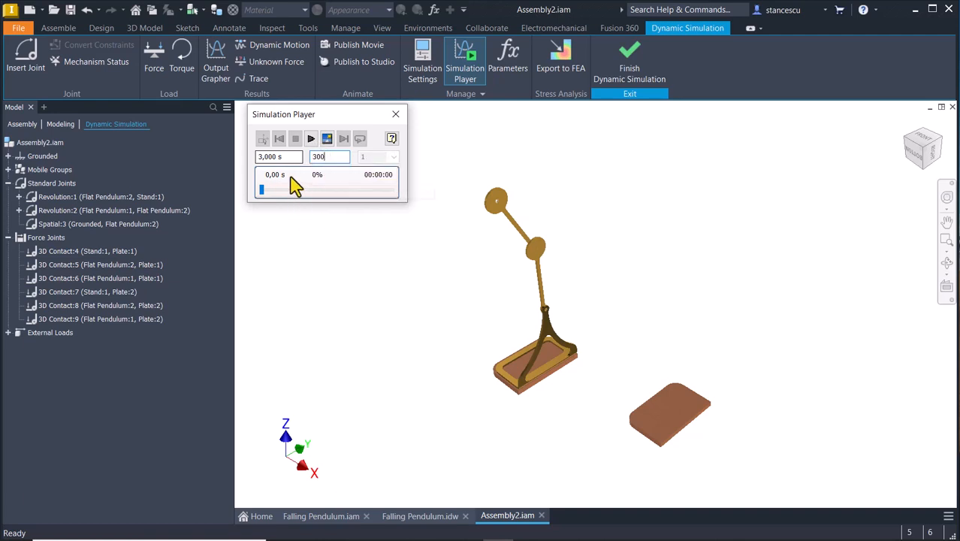
{"action": "left_click", "coordinate": [311, 141]}
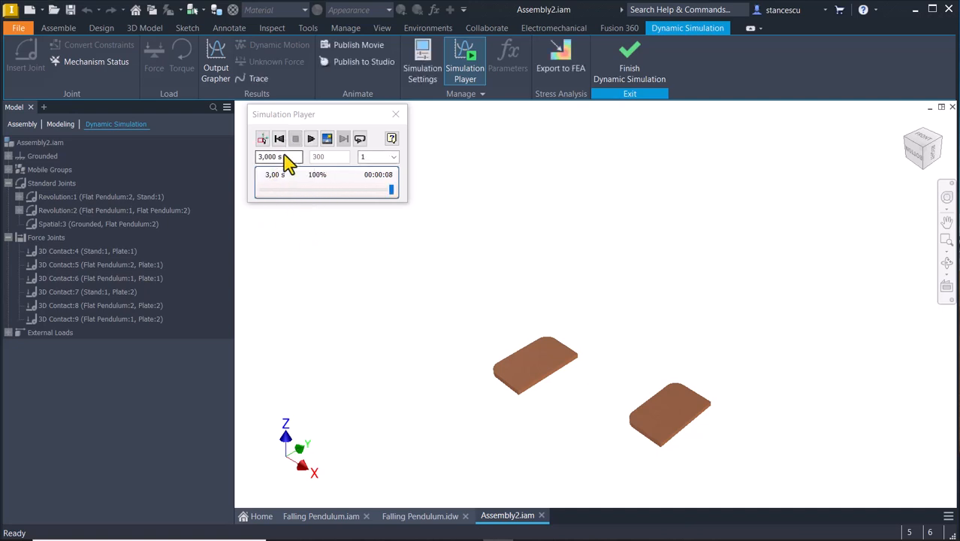
Rewind the simulation and replay it while viewing the plates from directly above.
{"action": "left_click", "coordinate": [918, 136]}
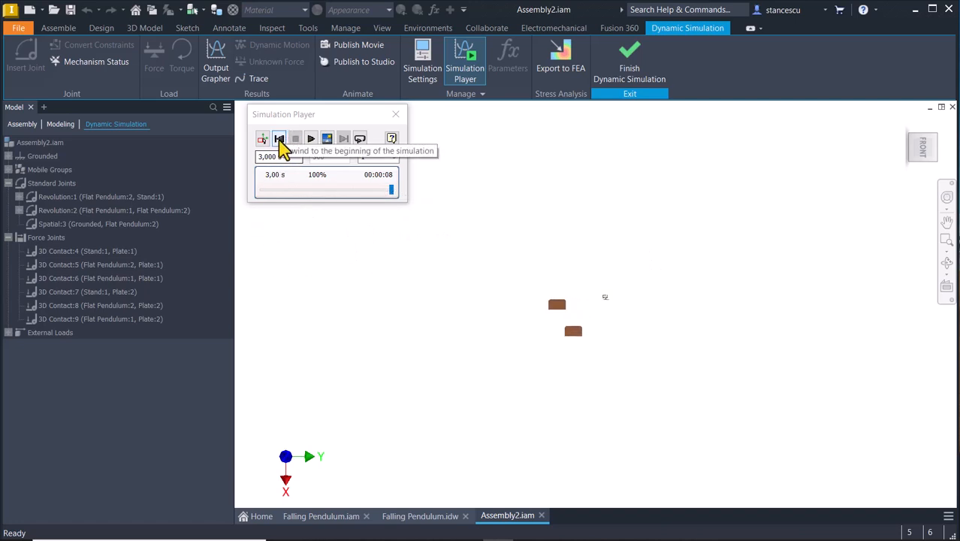
{"action": "left_click", "coordinate": [278, 140]}
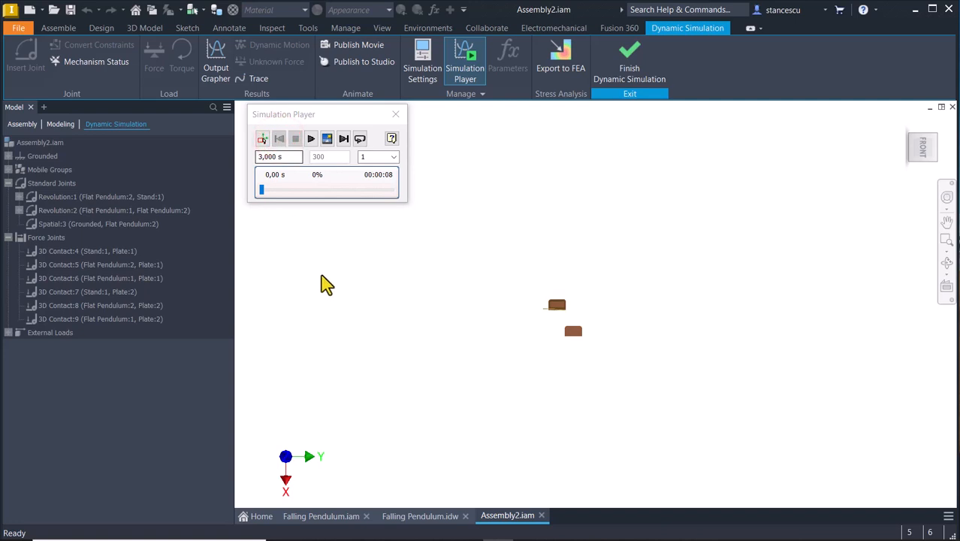
{"action": "middle_click", "coordinate": [322, 276]}
{"action": "middle_click", "coordinate": [323, 275]}
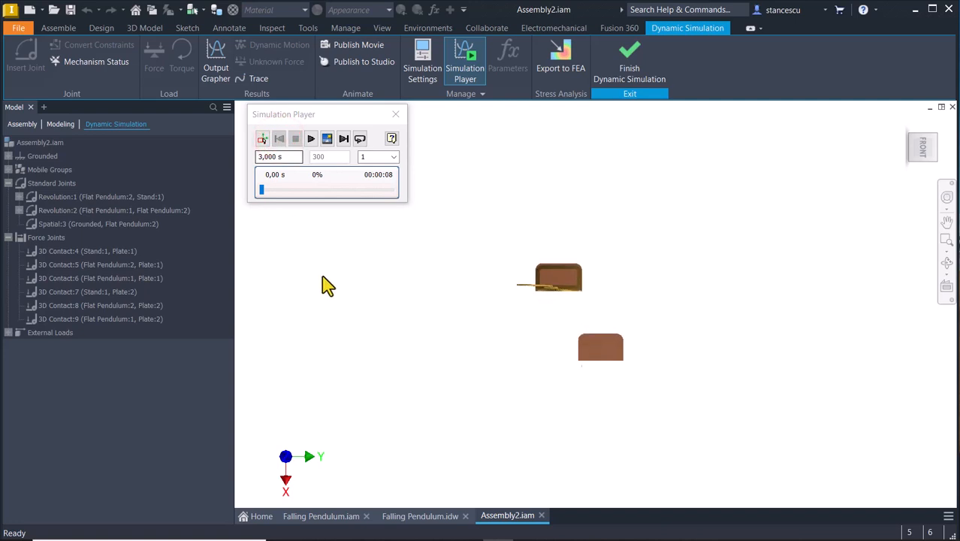
{"action": "left_click", "coordinate": [311, 140]}
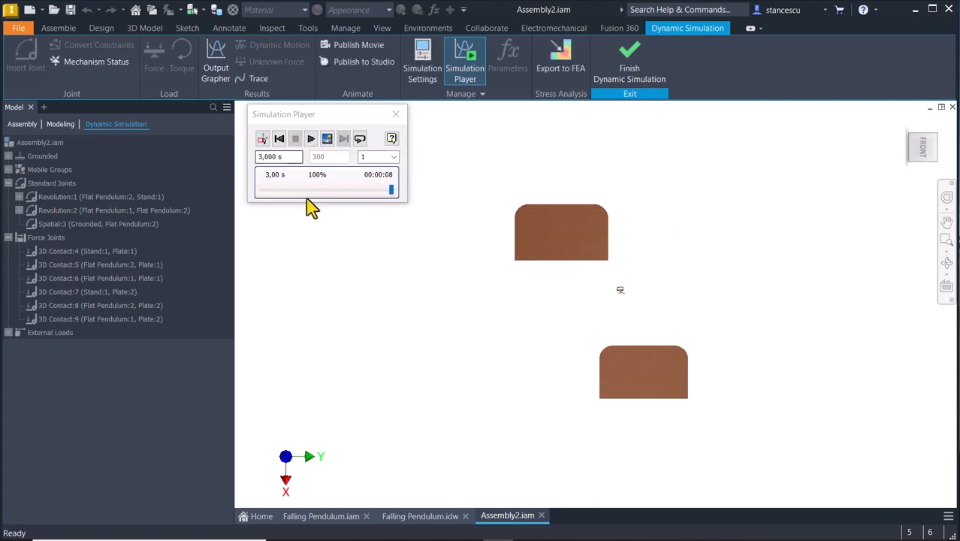
Measure the minimum distance between the upper plate's face and the fallen stand, and close the measurement.
{"action": "left_click", "coordinate": [461, 161]}
{"action": "key", "text": "m"}
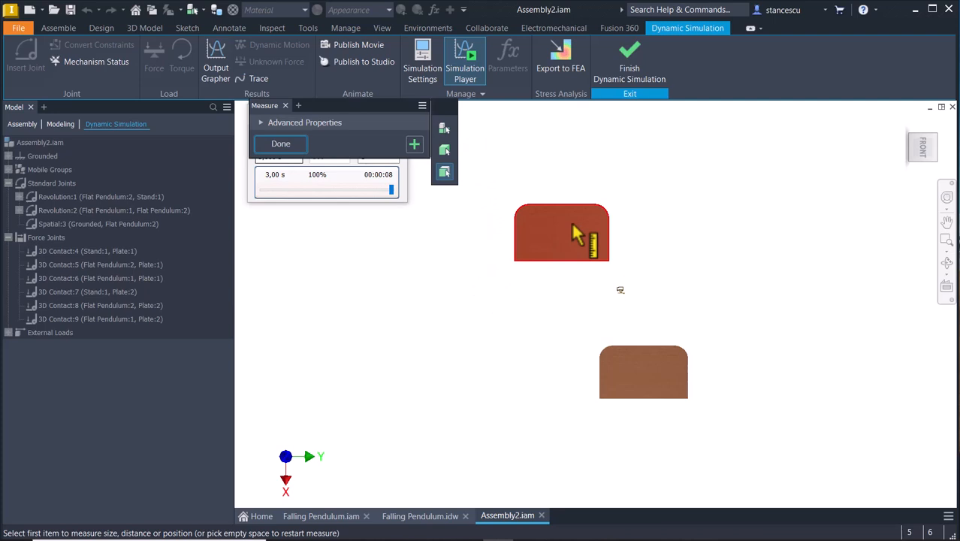
{"action": "left_click", "coordinate": [571, 224]}
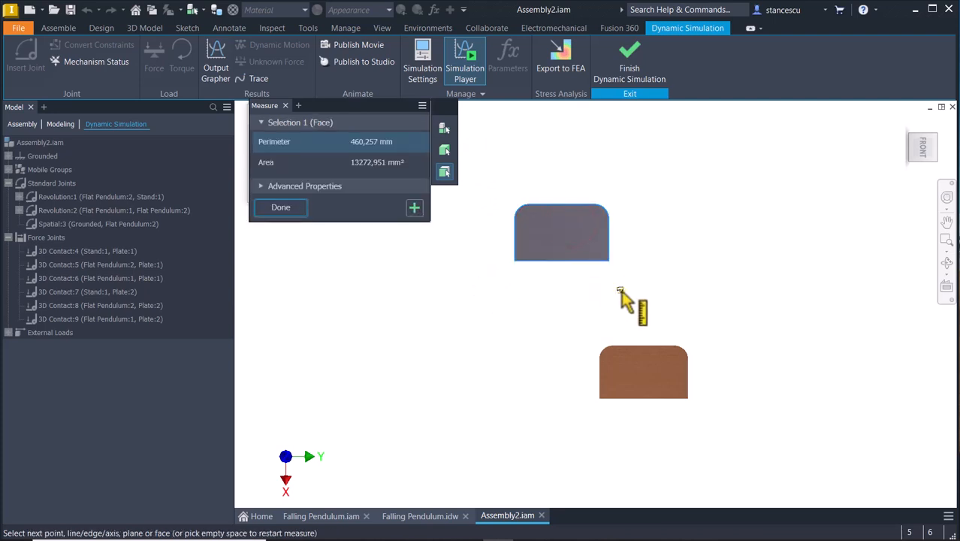
{"action": "left_click", "coordinate": [620, 290]}
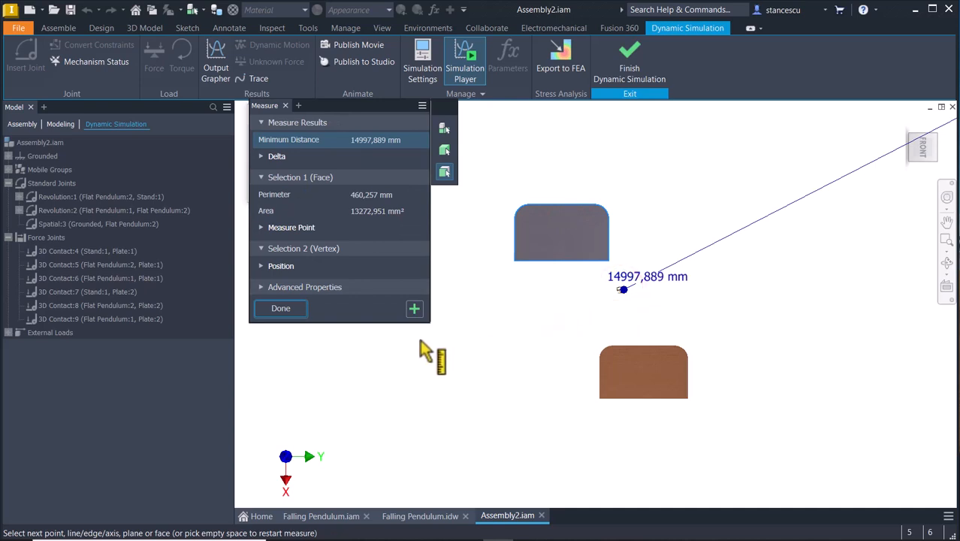
{"action": "left_click", "coordinate": [285, 308]}
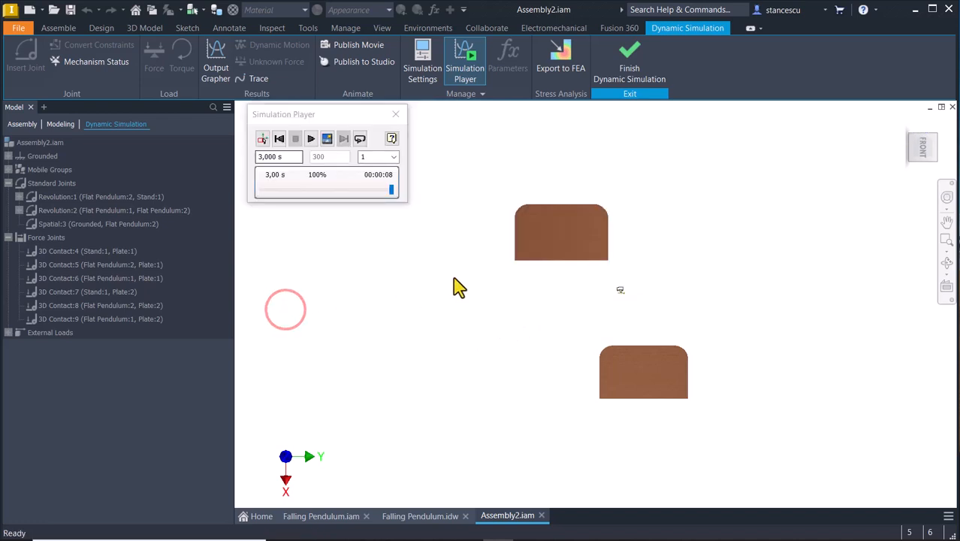
Rewind the simulation to the beginning, restore the home view and return to construction mode.
{"action": "left_click", "coordinate": [278, 140]}
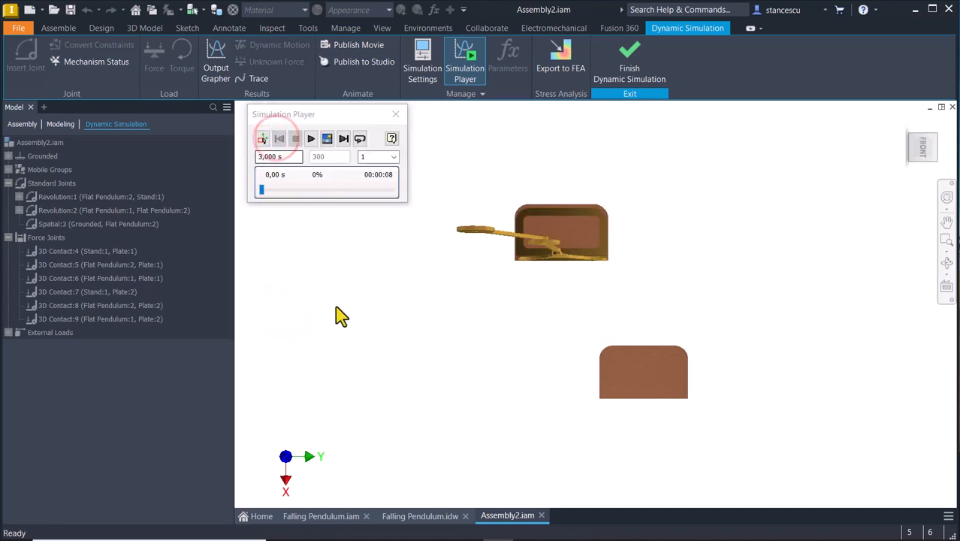
{"action": "key", "text": "F6"}
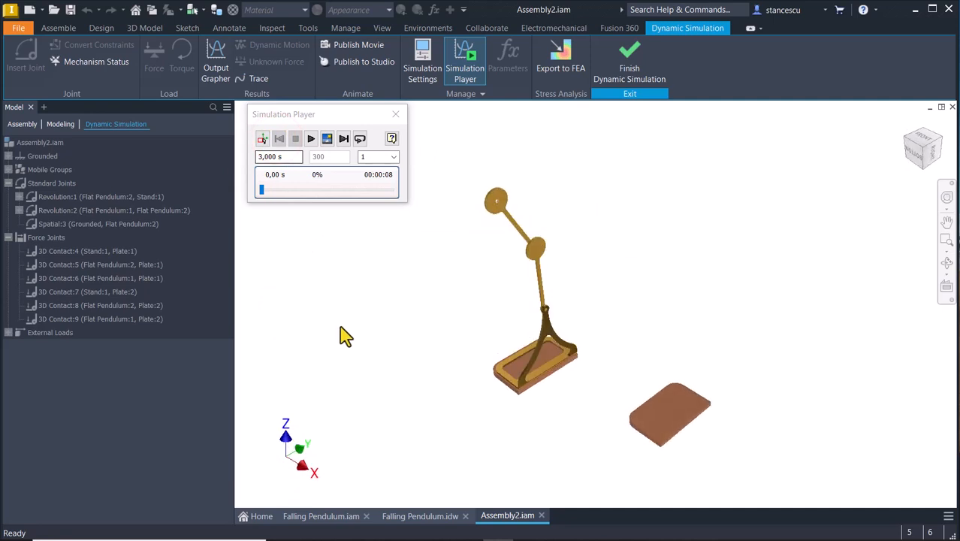
{"action": "left_click", "coordinate": [261, 139]}
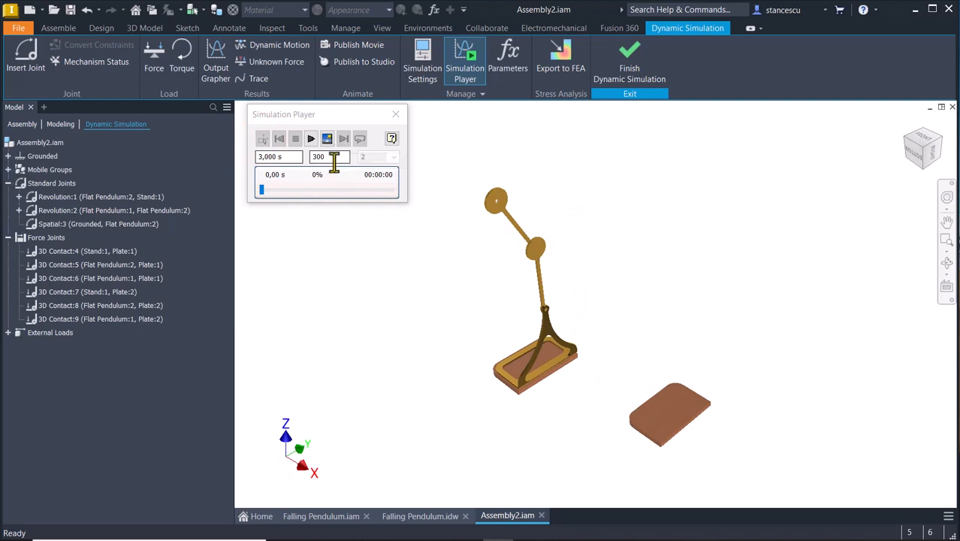
Increase the number of simulation images to 3000 and run the 3 s simulation.
{"action": "double_click", "coordinate": [332, 156]}
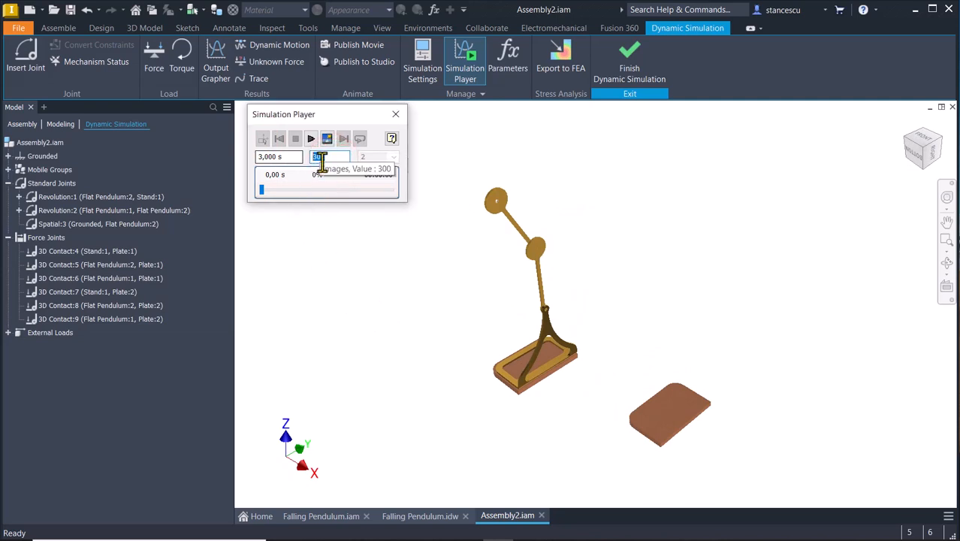
{"action": "left_click", "coordinate": [324, 158]}
{"action": "type", "text": "0"}
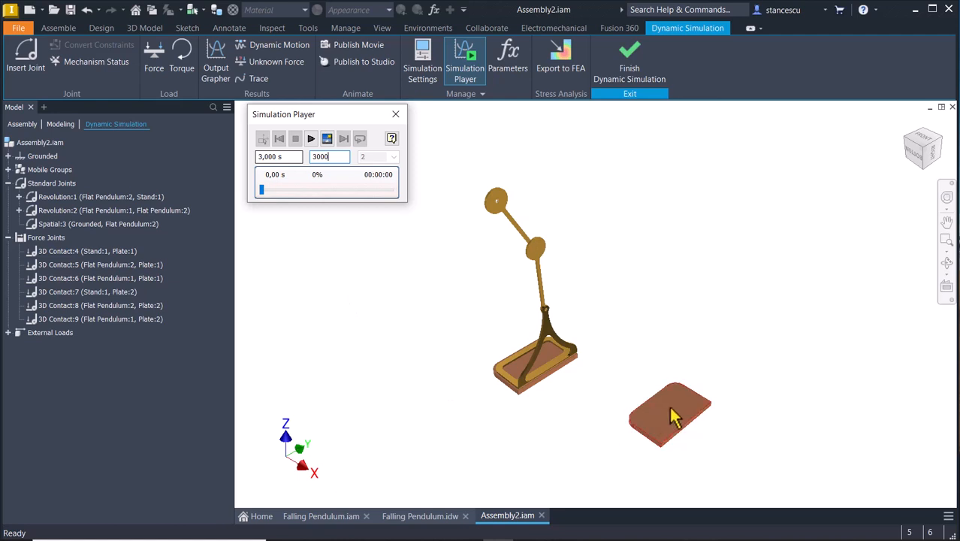
{"action": "left_click", "coordinate": [311, 139]}
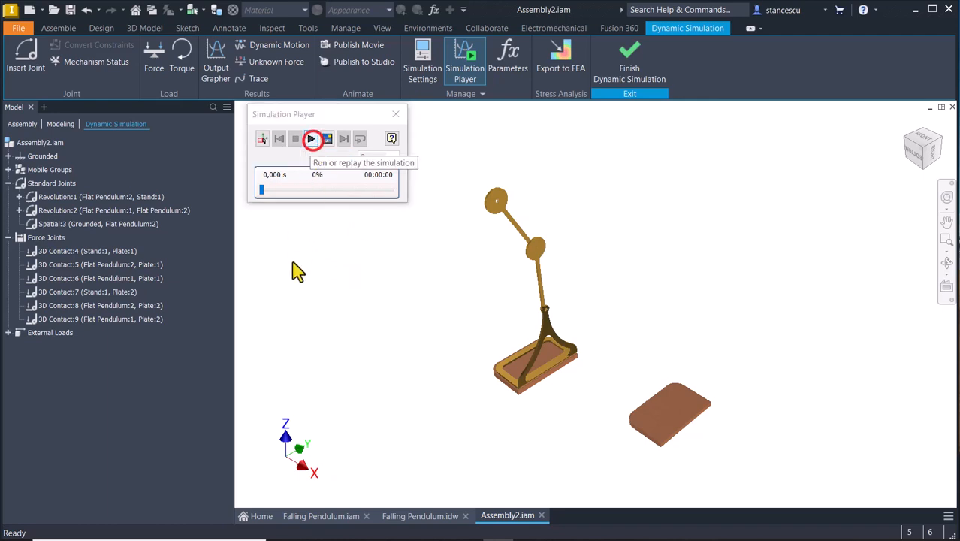